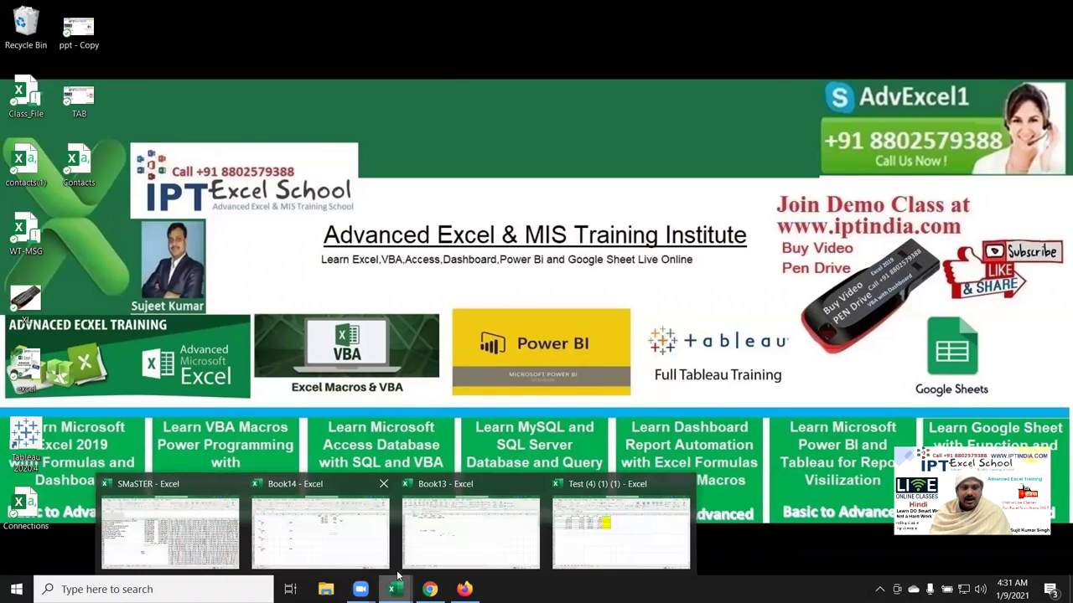
- Switch to the Book14 workbook window from Excel's taskbar thumbnails
{"action": "left_click", "coordinate": [347, 557]}
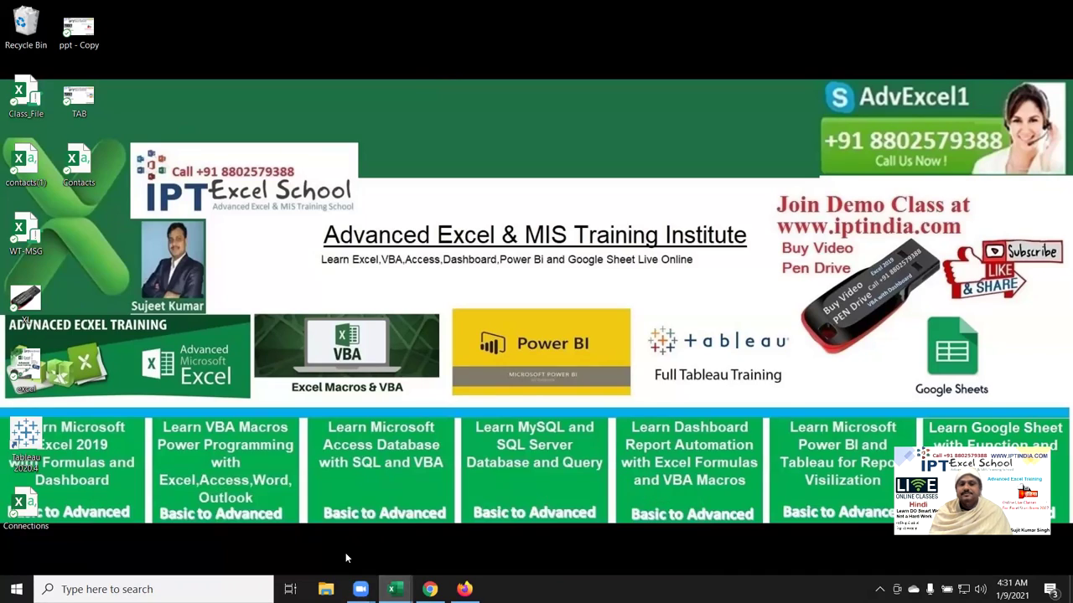
{"action": "left_click", "coordinate": [186, 287]}
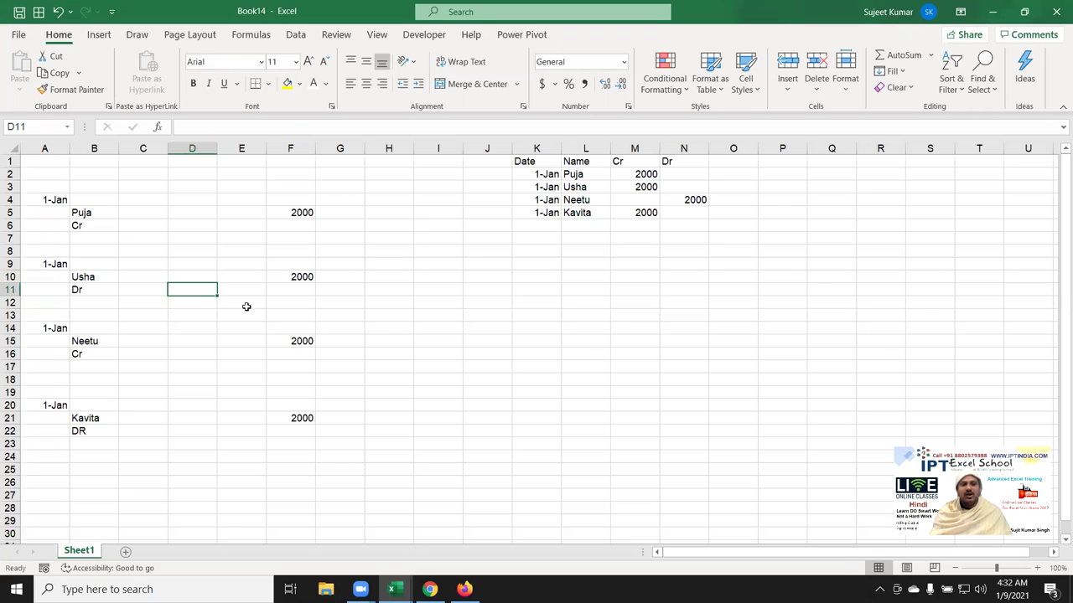
{"action": "left_click", "coordinate": [41, 147]}
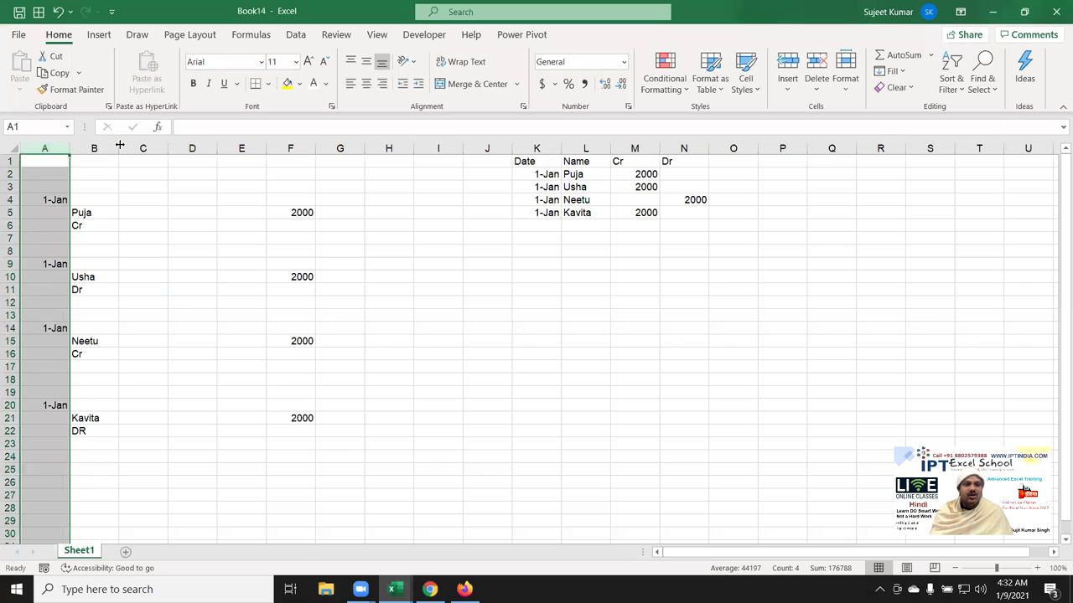
{"action": "left_click", "coordinate": [84, 212]}
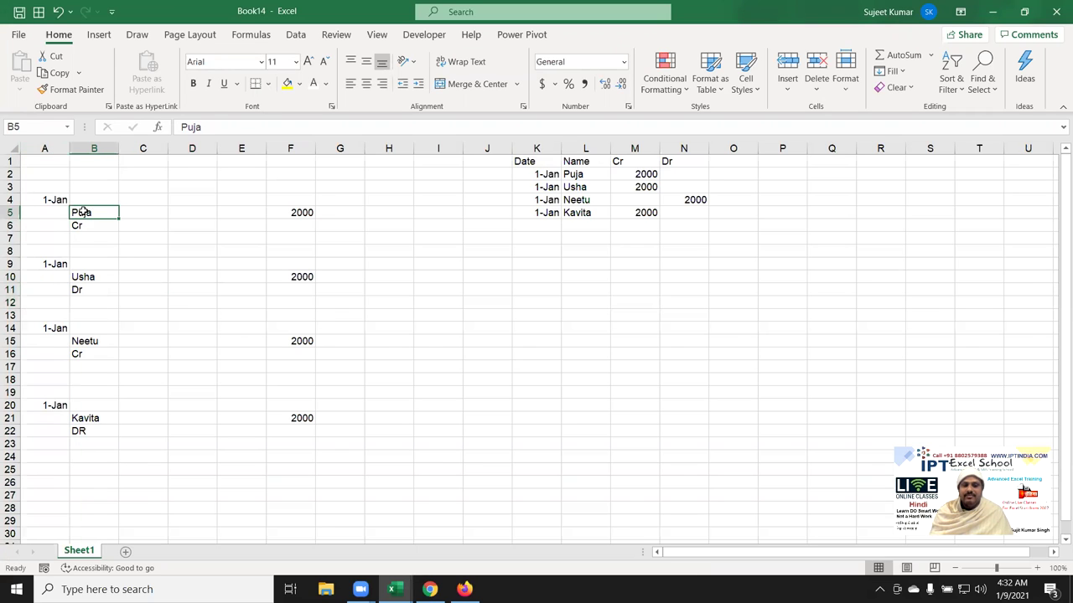
{"action": "left_click", "coordinate": [84, 224]}
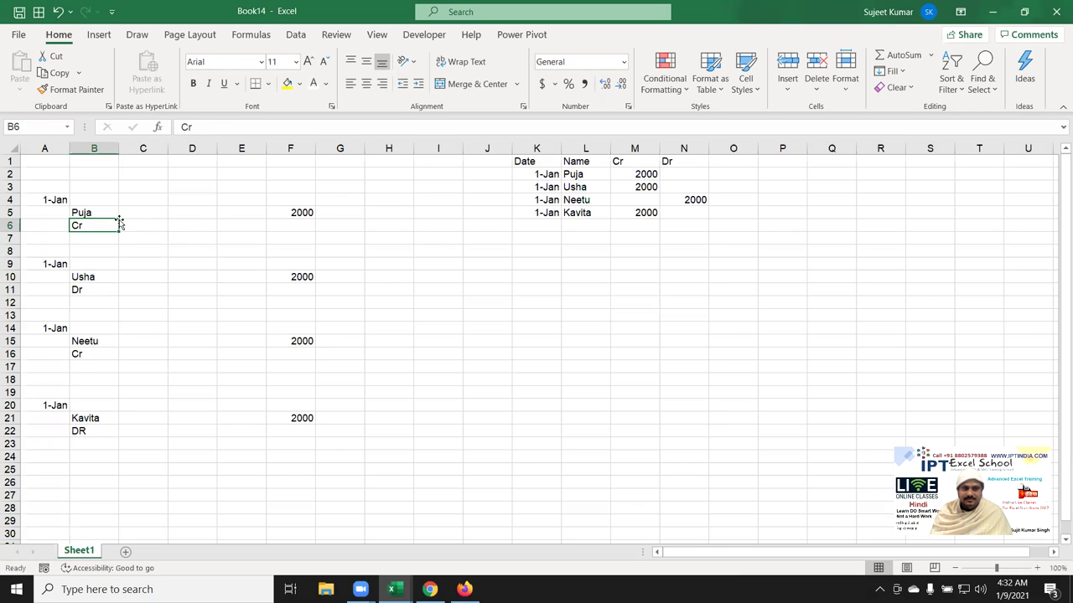
{"action": "left_click", "coordinate": [281, 210]}
{"action": "left_click", "coordinate": [299, 288]}
{"action": "left_click", "coordinate": [293, 338]}
{"action": "left_click", "coordinate": [295, 423]}
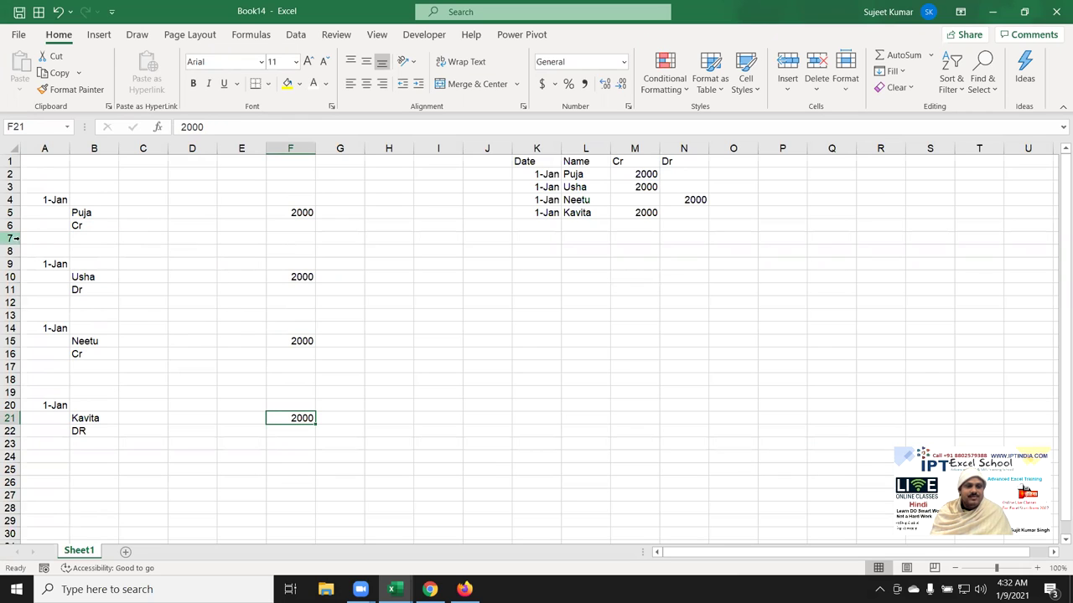
{"action": "mouse_move", "coordinate": [94, 240]}
{"action": "left_mouse_down"}
{"action": "mouse_move", "coordinate": [198, 254]}
{"action": "mouse_move", "coordinate": [220, 253]}
{"action": "mouse_move", "coordinate": [226, 239]}
{"action": "left_mouse_up"}
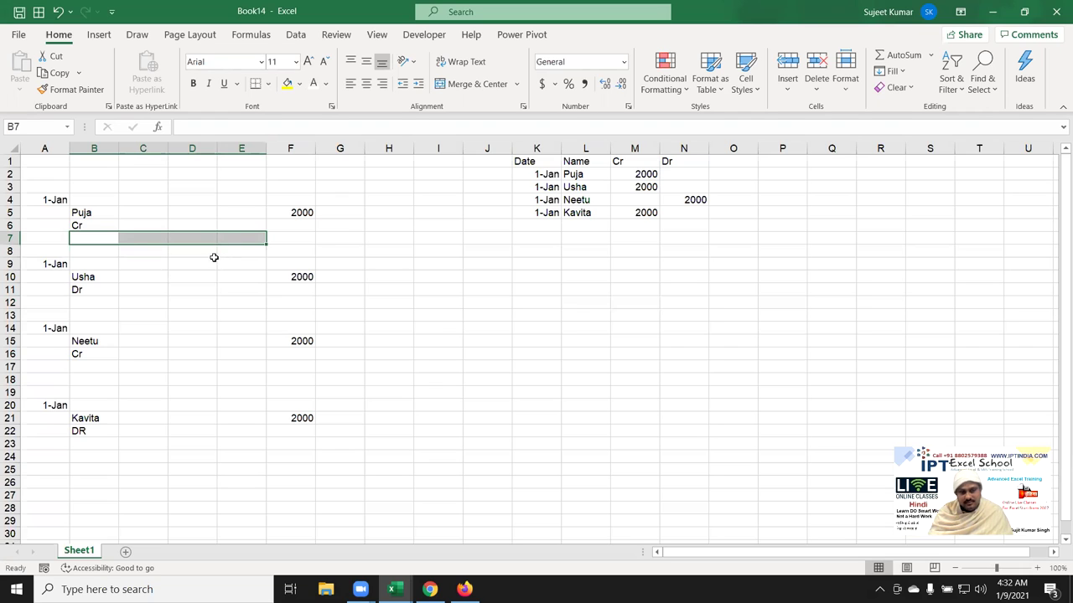
{"action": "left_click", "coordinate": [128, 274]}
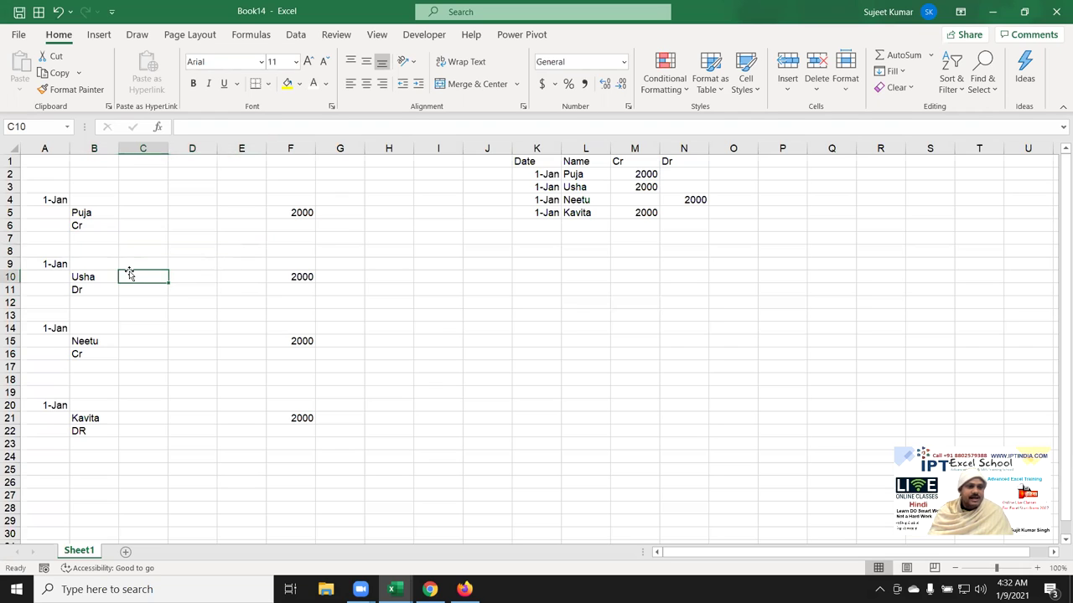
{"action": "left_click_drag", "start_coordinate": [545, 174], "coordinate": [687, 216]}
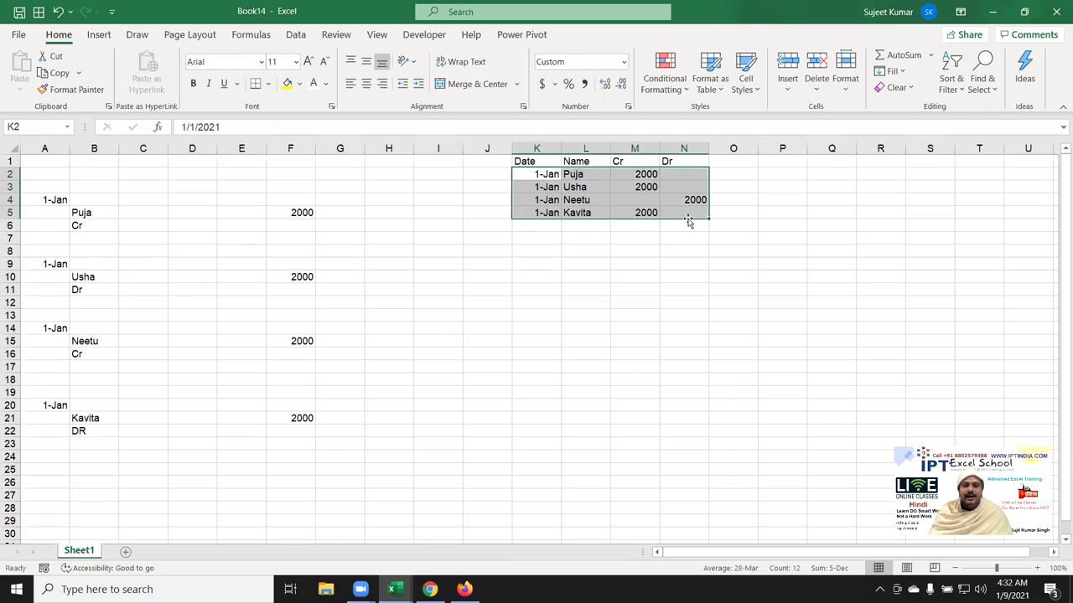
{"action": "scroll", "coordinate": [624, 248], "scroll_direction": "up", "scroll_amount": 1}
{"action": "scroll", "coordinate": [624, 248], "scroll_direction": "up", "scroll_amount": 2}
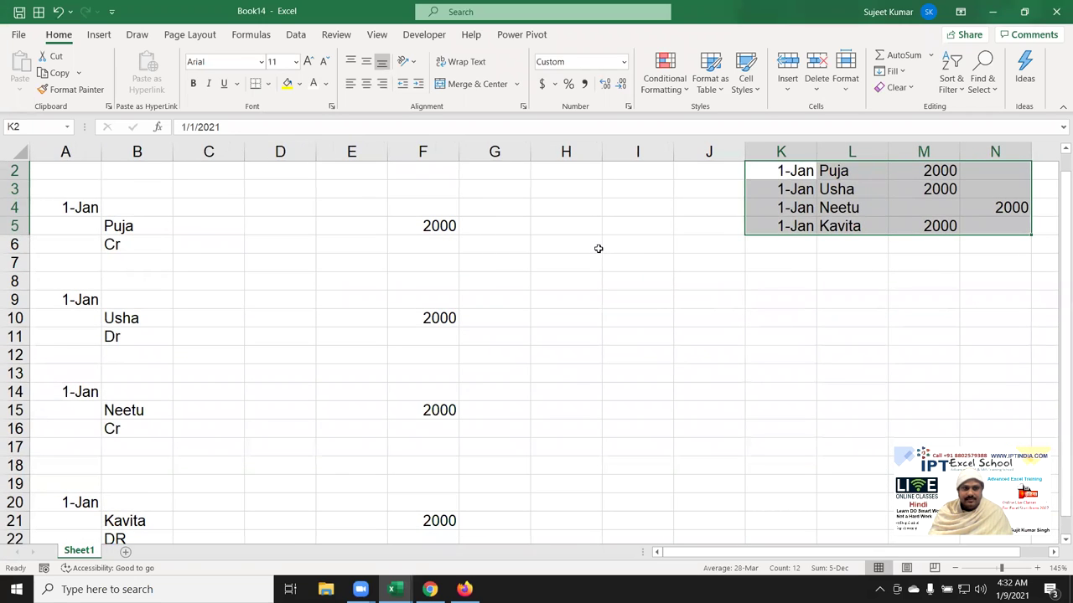
{"action": "scroll", "coordinate": [598, 249], "scroll_direction": "down", "scroll_amount": 1}
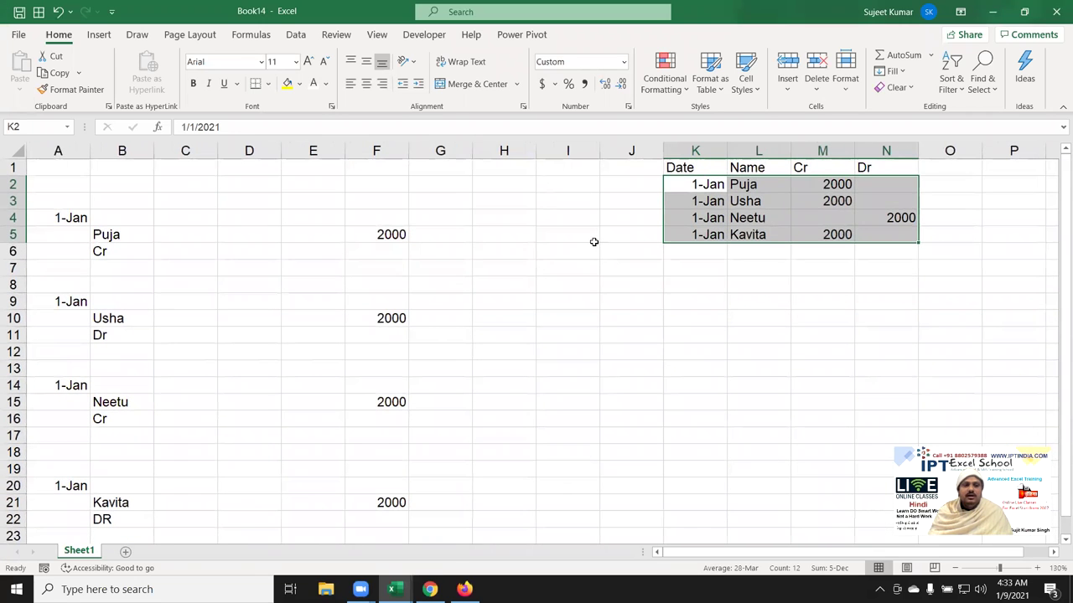
{"action": "left_click", "coordinate": [741, 281]}
{"action": "left_click", "coordinate": [688, 194]}
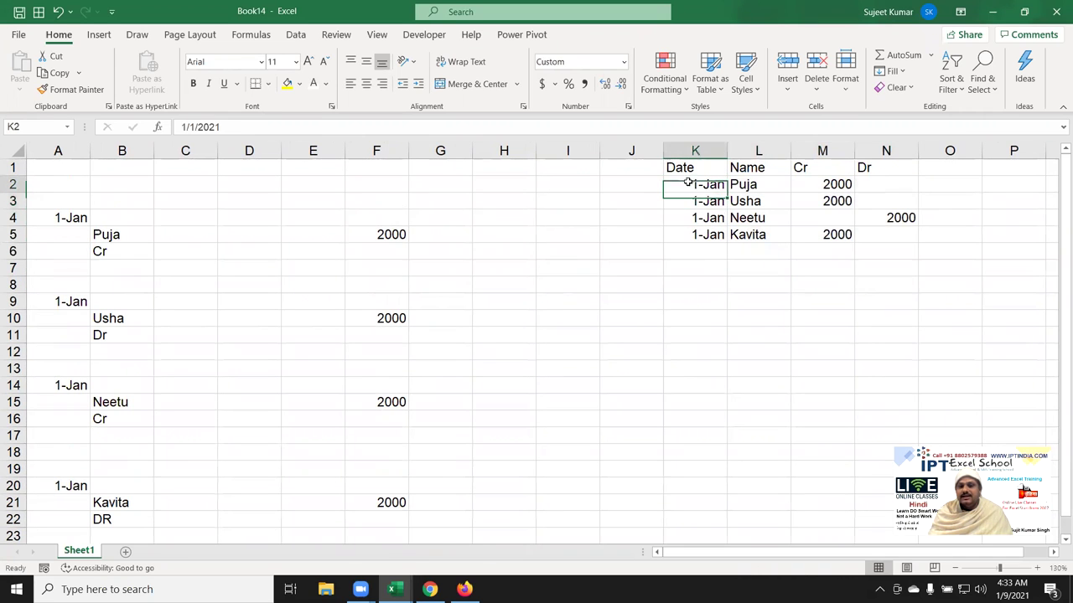
{"action": "left_click_drag", "start_coordinate": [686, 184], "coordinate": [864, 246]}
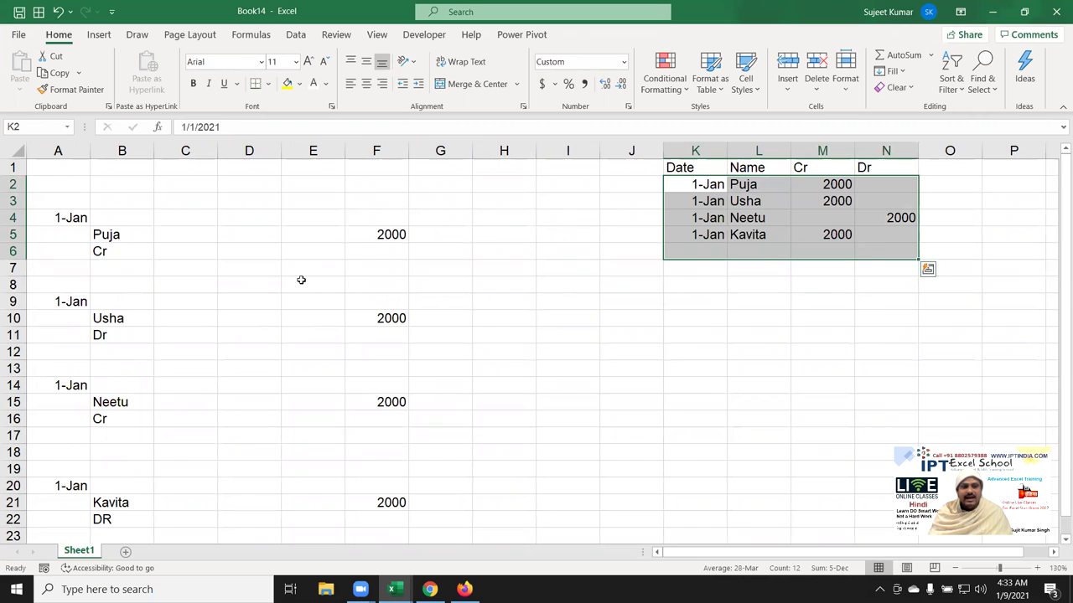
{"action": "scroll", "coordinate": [302, 280], "scroll_direction": "down", "scroll_amount": 1}
{"action": "mouse_move", "coordinate": [66, 182]}
{"action": "left_mouse_down"}
{"action": "mouse_move", "coordinate": [313, 408]}
{"action": "mouse_move", "coordinate": [318, 457]}
{"action": "left_mouse_up"}
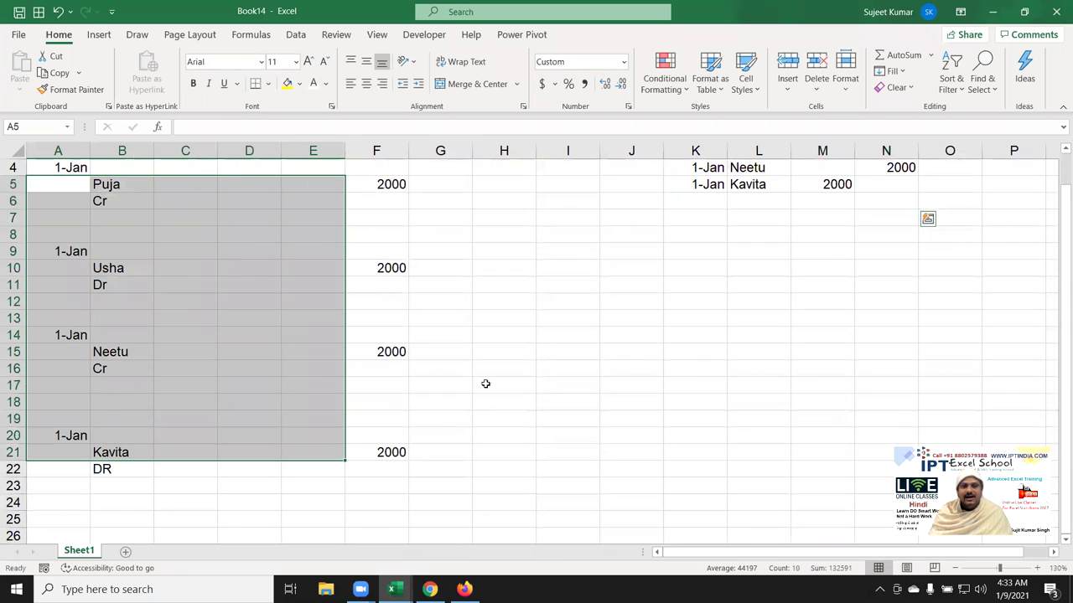
{"action": "scroll", "coordinate": [587, 352], "scroll_direction": "up", "scroll_amount": 1}
{"action": "left_click_drag", "start_coordinate": [685, 187], "coordinate": [910, 240]}
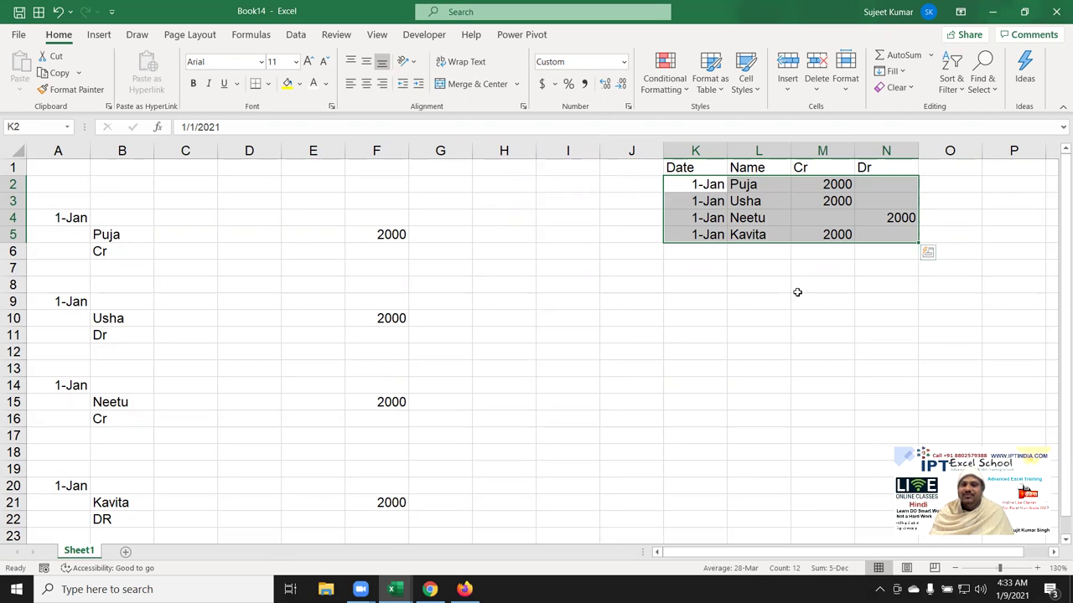
- Clear the hand-typed values in K2:N5 and insert a blank column before column A
{"action": "key", "text": "Delete"}
{"action": "left_click", "coordinate": [56, 237]}
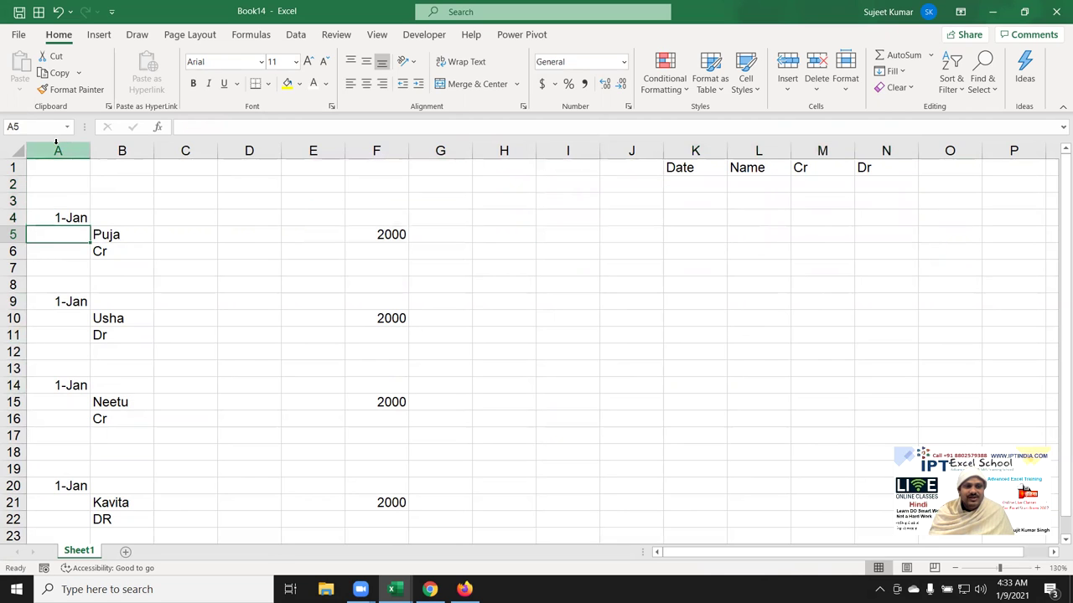
{"action": "left_click", "coordinate": [56, 145]}
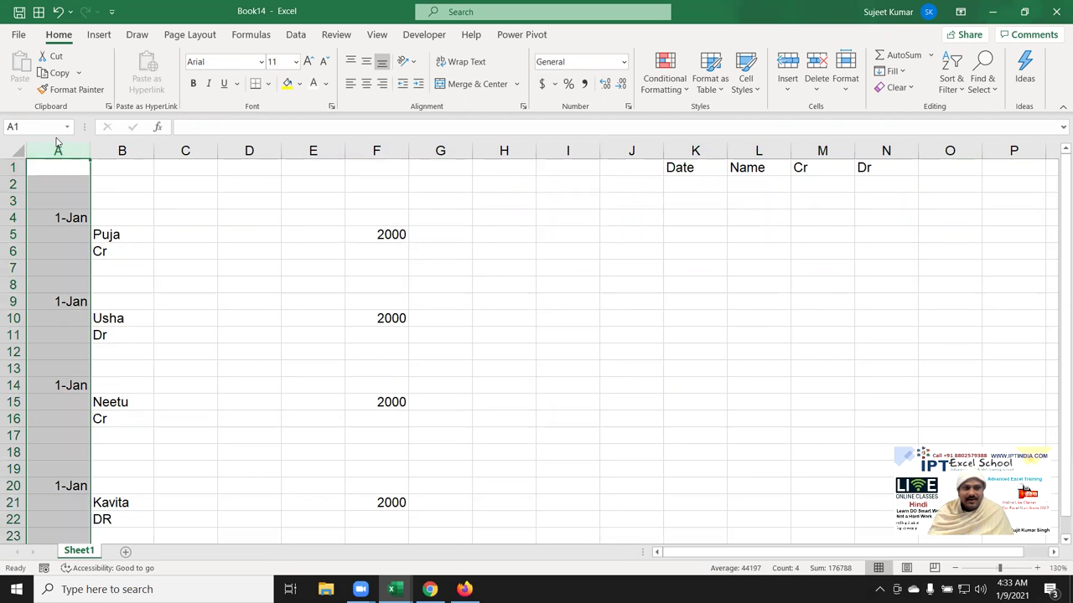
{"action": "key", "text": "ctrl+shift+plus"}
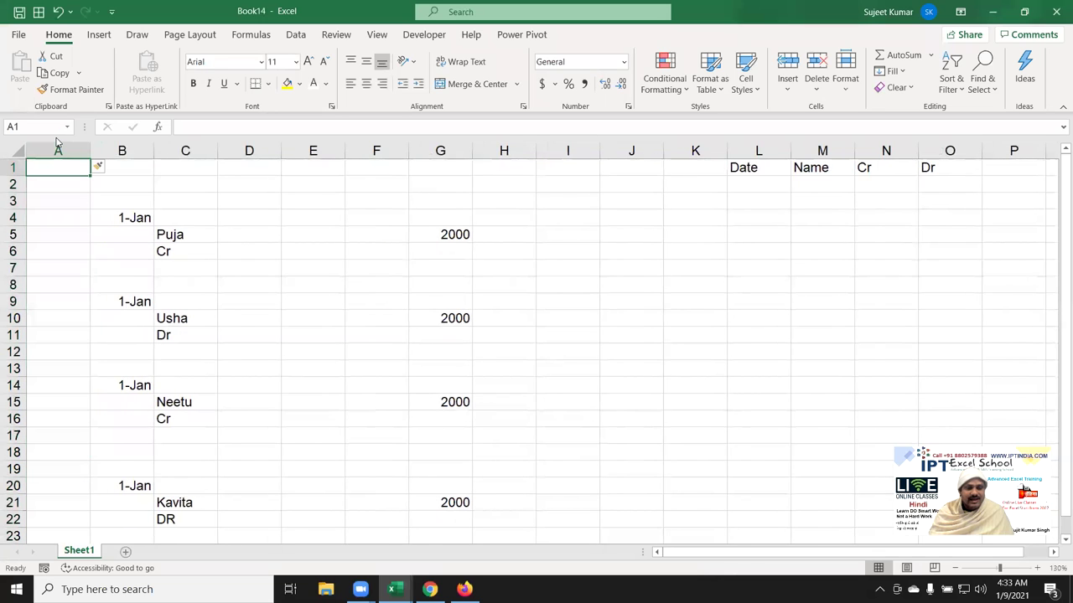
- Add the heading 'Sr' in K1 and mark K2:K11 for serial numbers
{"action": "left_click", "coordinate": [712, 169]}
{"action": "type", "text": "Sr"}
{"action": "key", "text": "Return"}
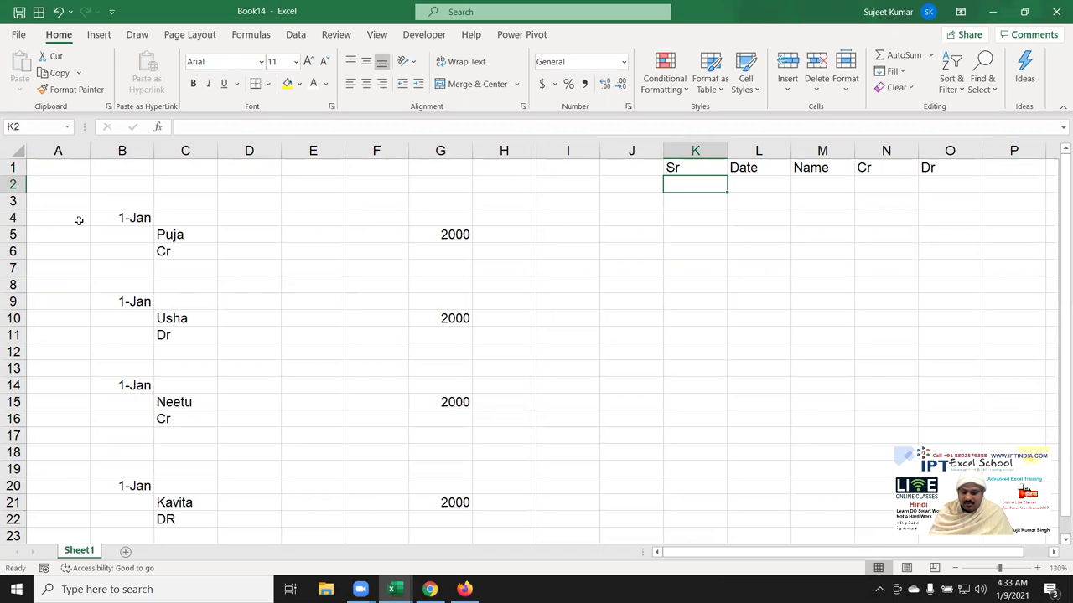
{"action": "left_click", "coordinate": [120, 220]}
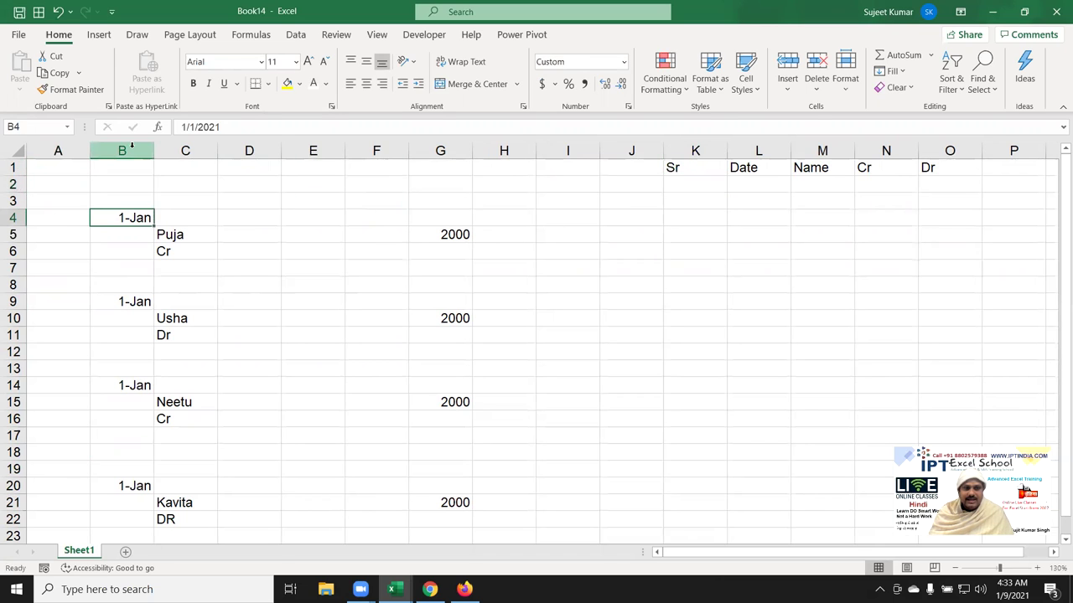
{"action": "left_click", "coordinate": [131, 148]}
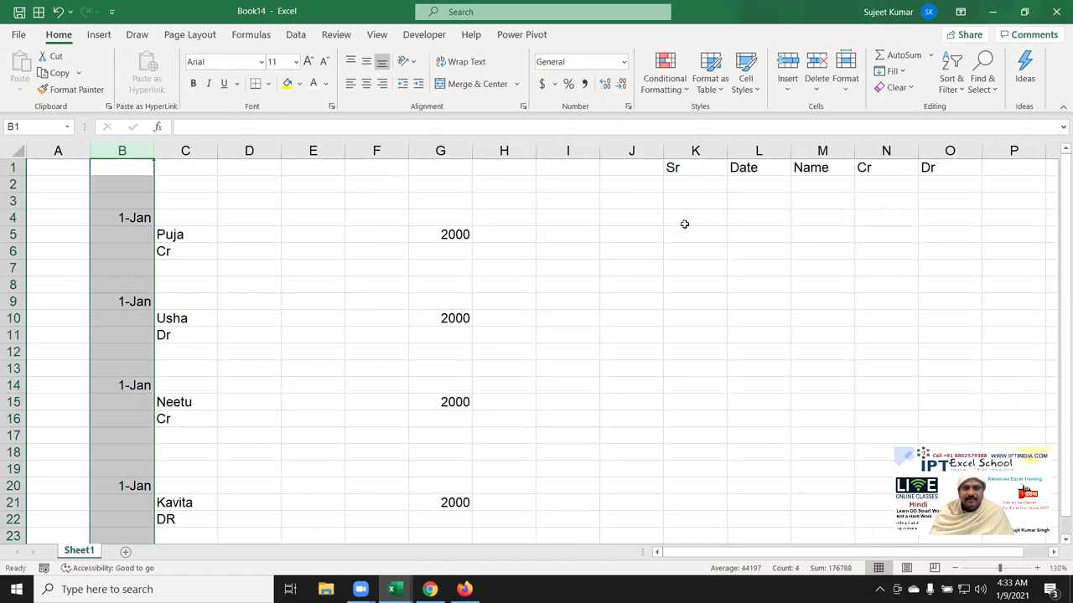
{"action": "left_click_drag", "start_coordinate": [691, 180], "coordinate": [707, 334]}
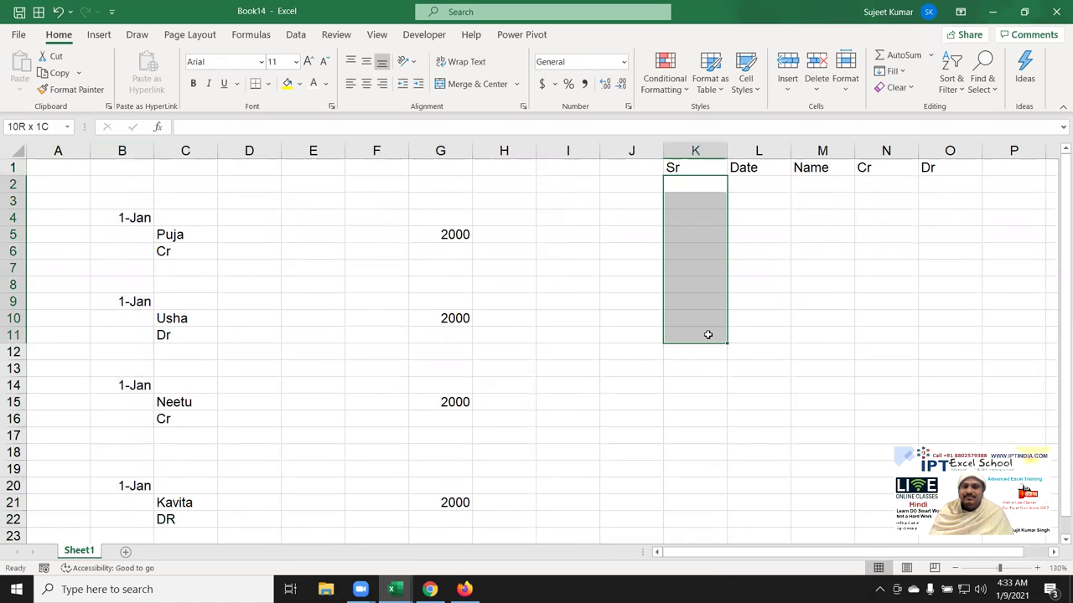
{"action": "left_click", "coordinate": [129, 148]}
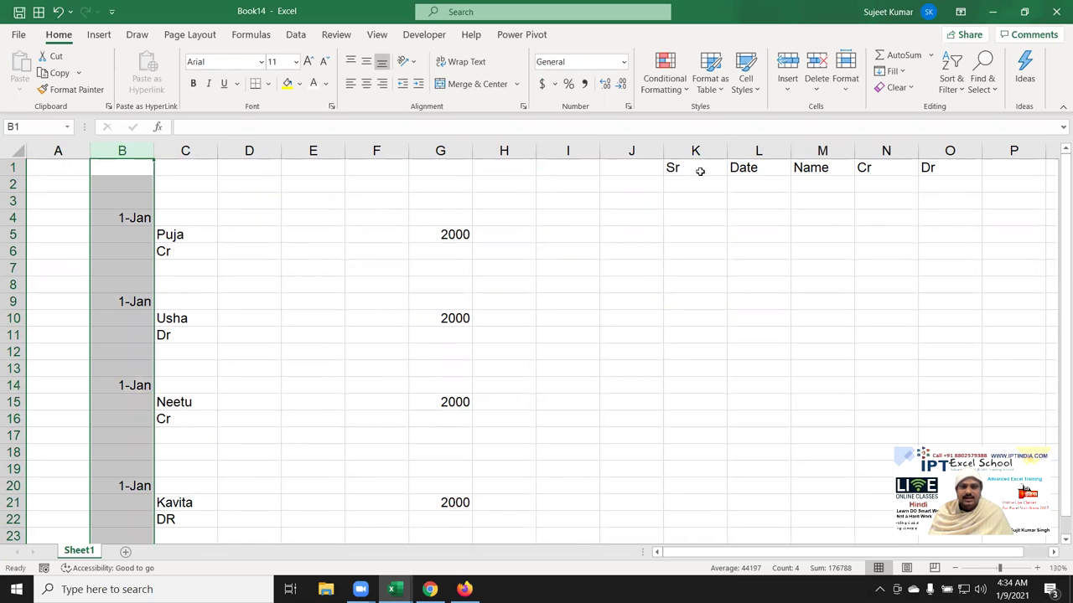
- Enter 1 as the first serial number in K2
{"action": "left_click", "coordinate": [699, 171]}
{"action": "left_click", "coordinate": [694, 183]}
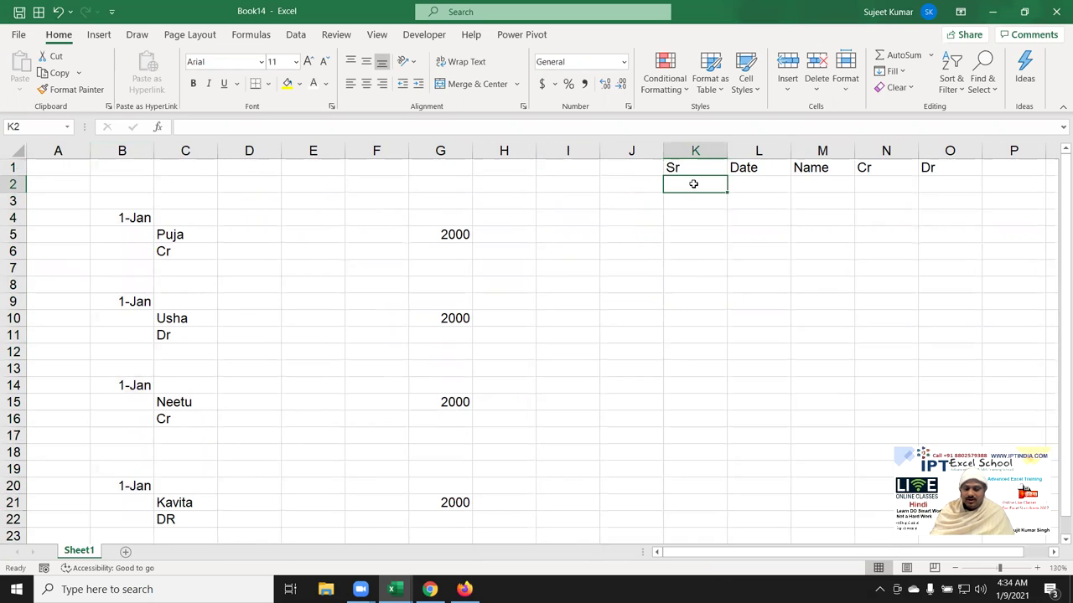
{"action": "type", "text": "1"}
{"action": "key", "text": "Return"}
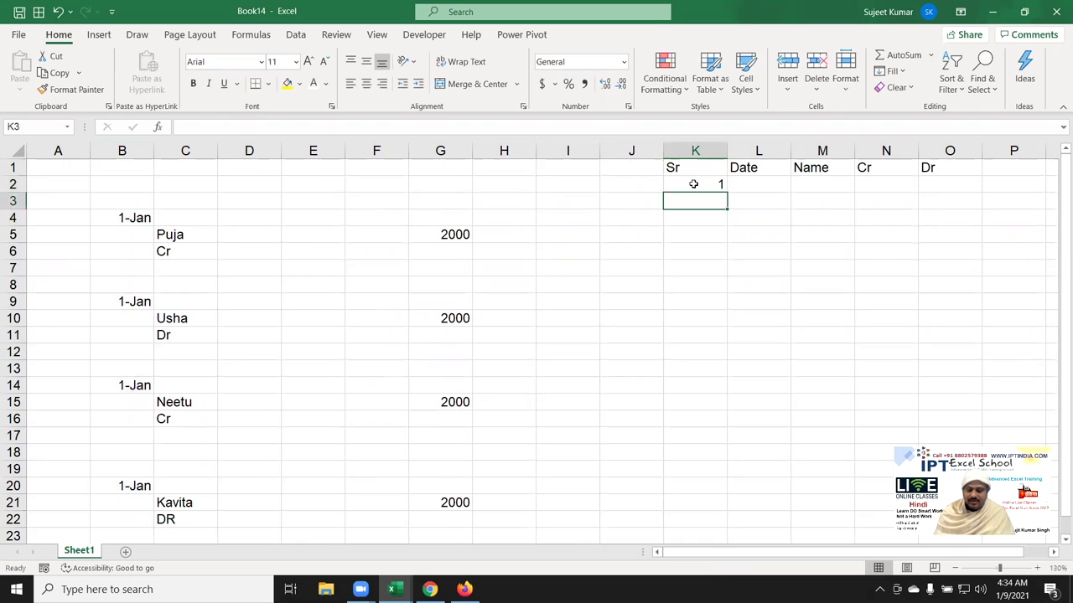
- Enter =IF(K2+1>COUNTA(B:B),"",K2+1) in K3 to continue the serial numbers
{"action": "type", "text": "=if"}
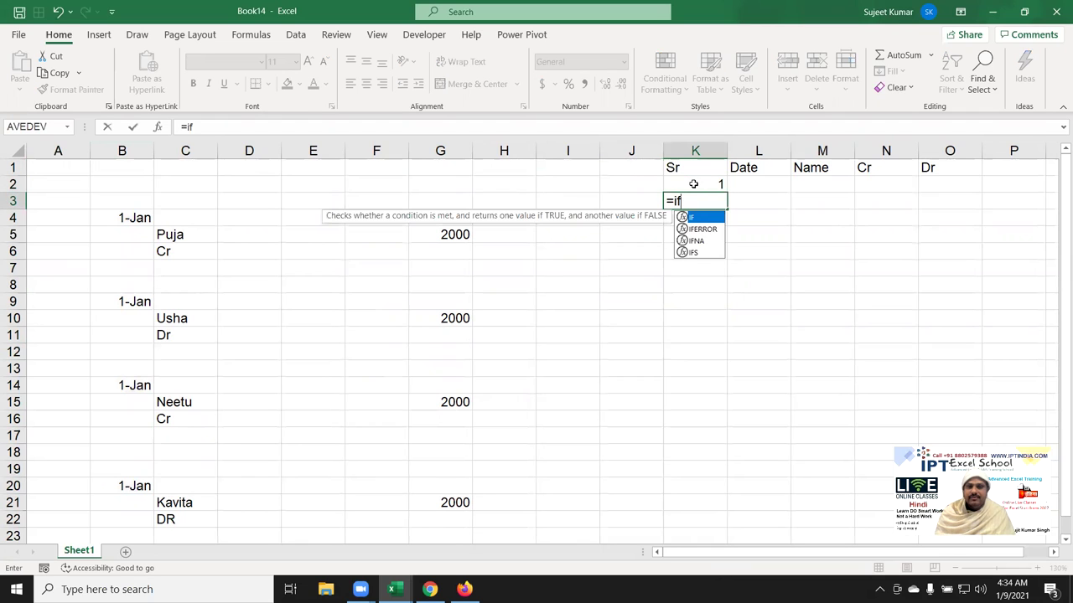
{"action": "key", "text": "Tab"}
{"action": "left_click", "coordinate": [693, 183]}
{"action": "type", "text": "+1"}
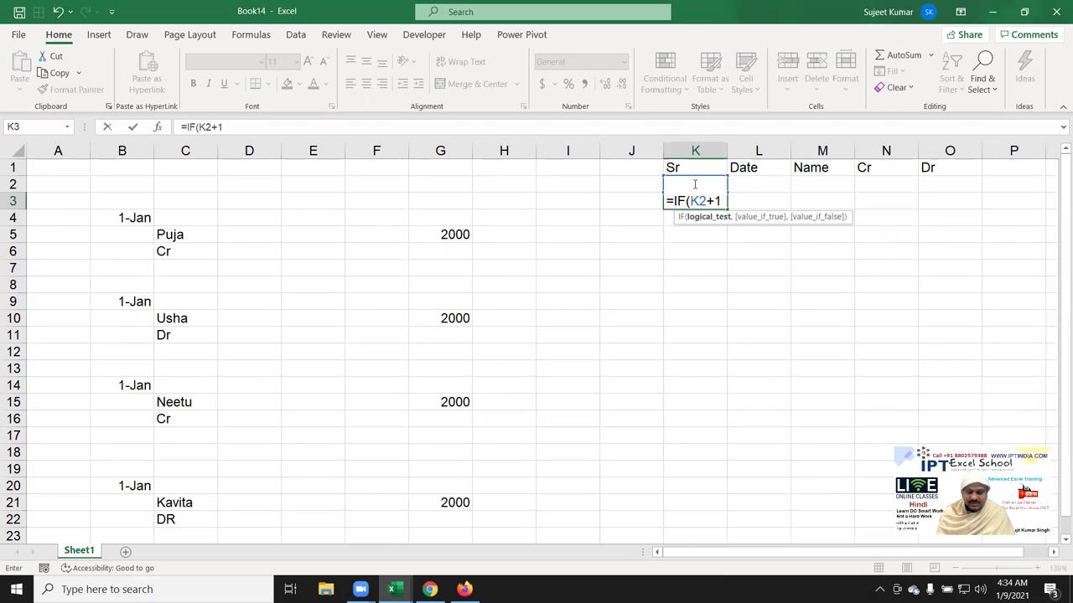
{"action": "type", "text": ">cou"}
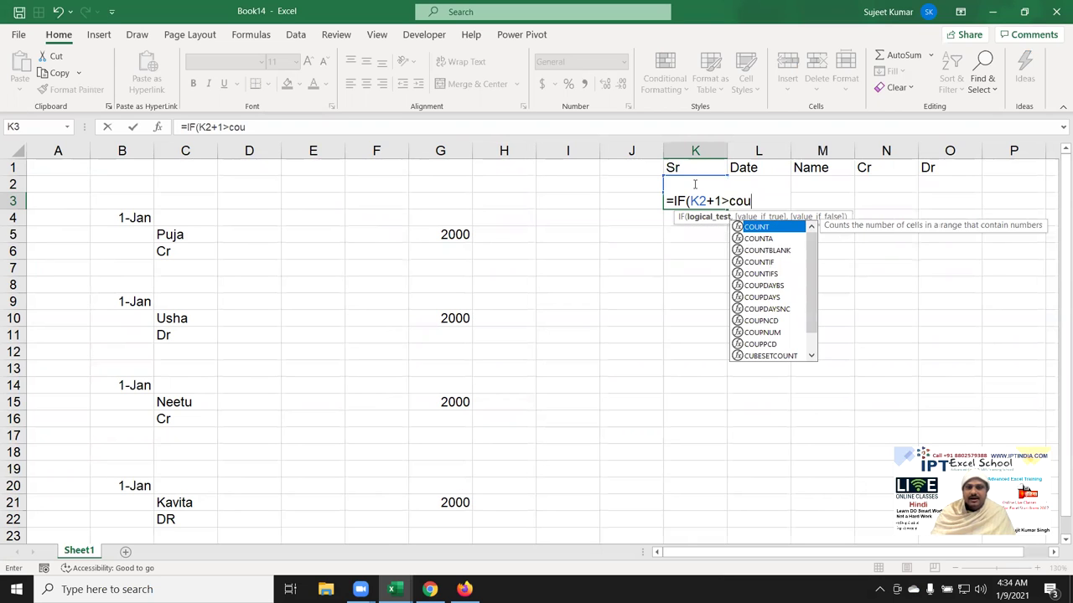
{"action": "key", "text": "Down"}
{"action": "key", "text": "Tab"}
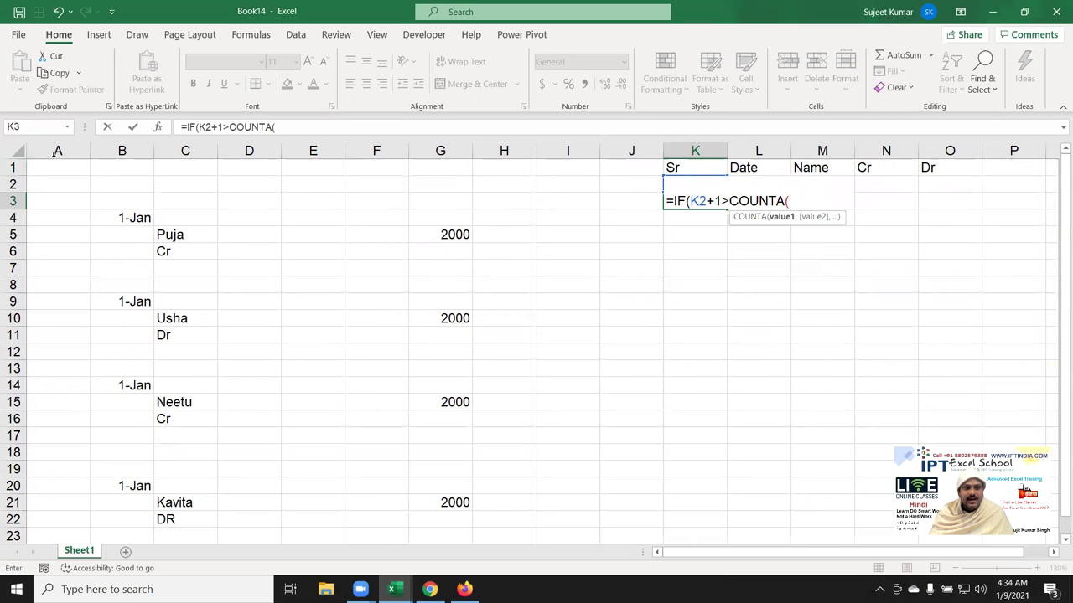
{"action": "left_click", "coordinate": [121, 151]}
{"action": "type", "text": "),\"\""}
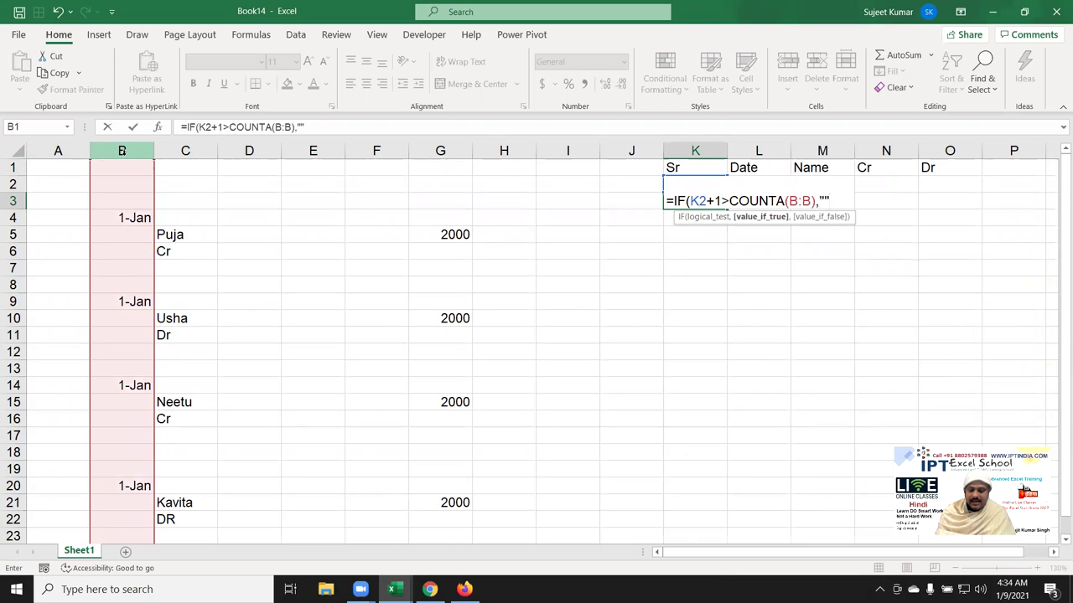
{"action": "type", "text": ","}
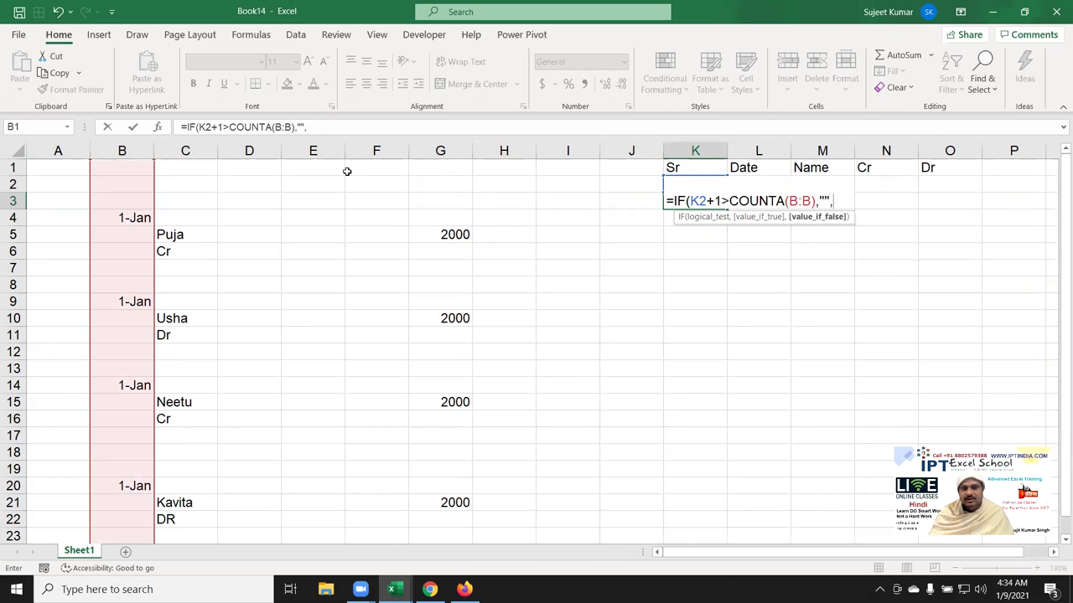
{"action": "key", "text": "Up"}
{"action": "type", "text": "+1"}
{"action": "key", "text": "Return"}
{"action": "key", "text": "Return"}
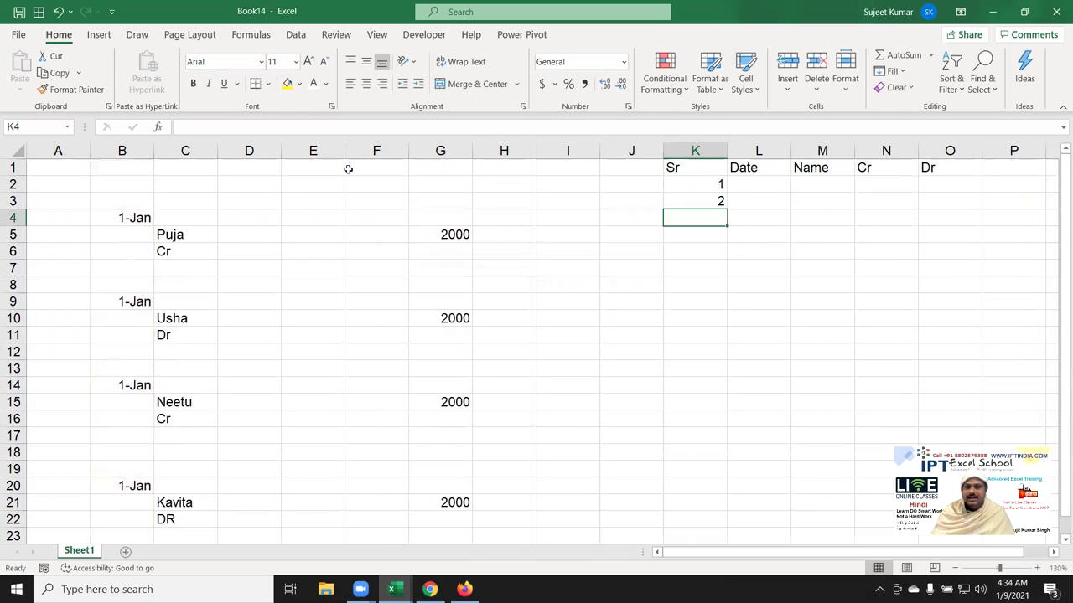
- Fill K3 down to K14, then wrap K3's formula in IFERROR with a blank fallback
{"action": "left_click_drag", "start_coordinate": [704, 199], "coordinate": [687, 386]}
{"action": "key", "text": "ctrl+d"}
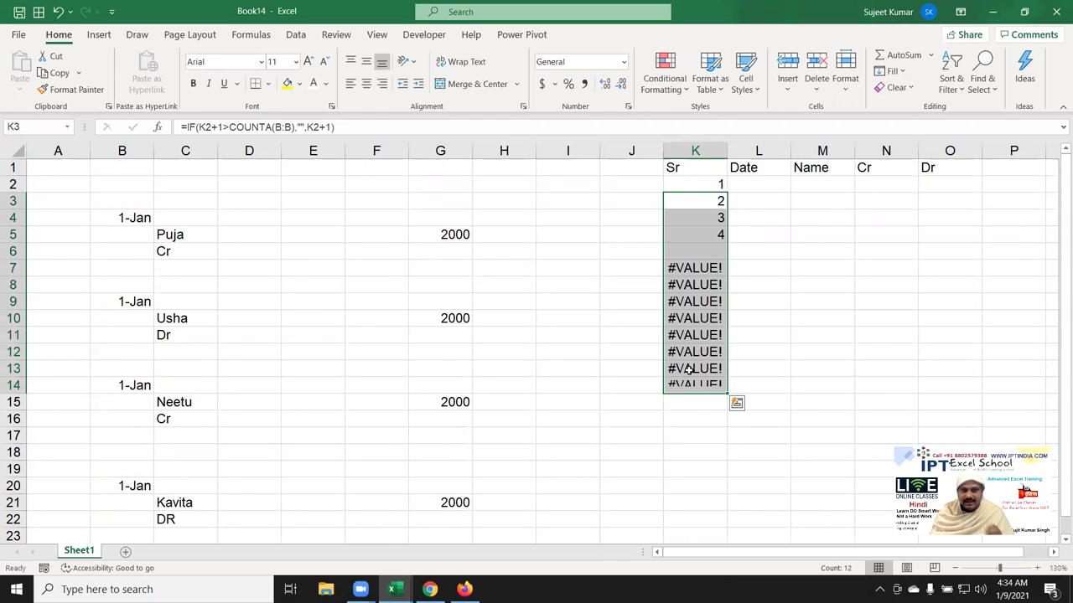
{"action": "left_click", "coordinate": [692, 198]}
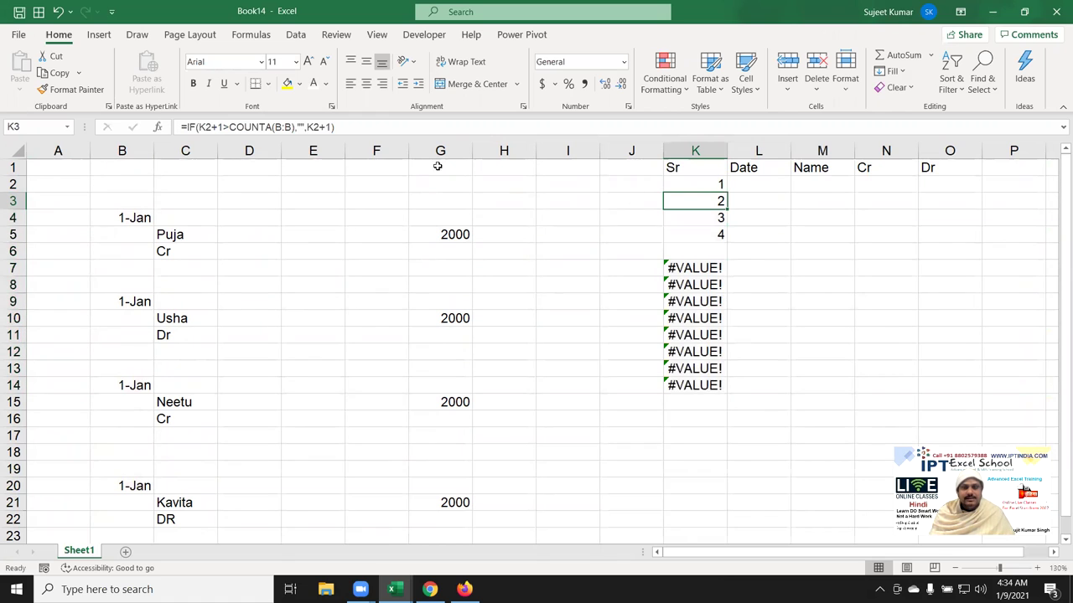
{"action": "left_click", "coordinate": [190, 127]}
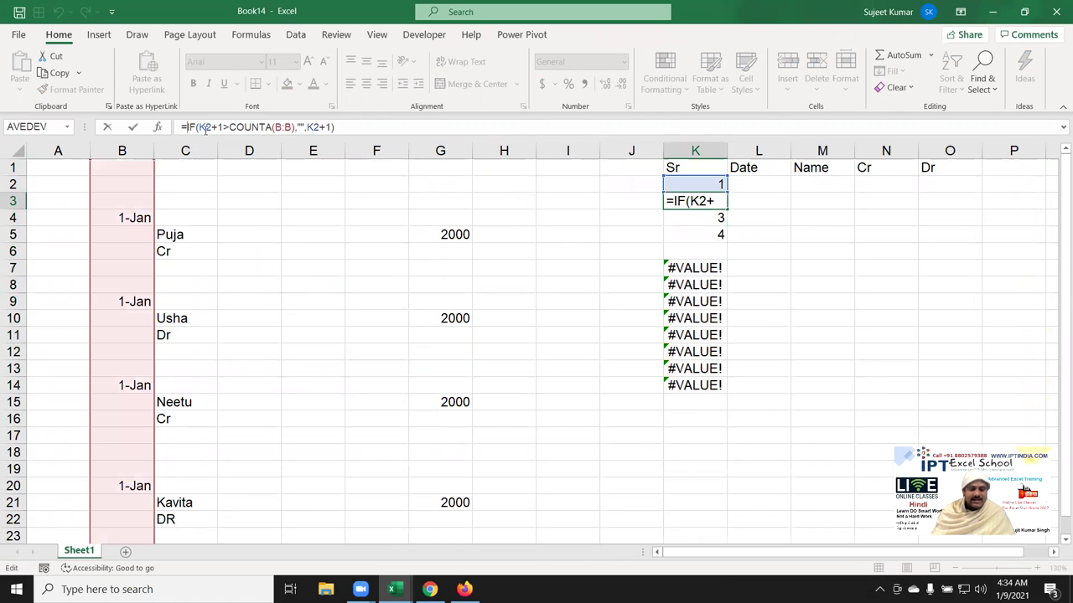
{"action": "type", "text": "if"}
{"action": "key", "text": "Down"}
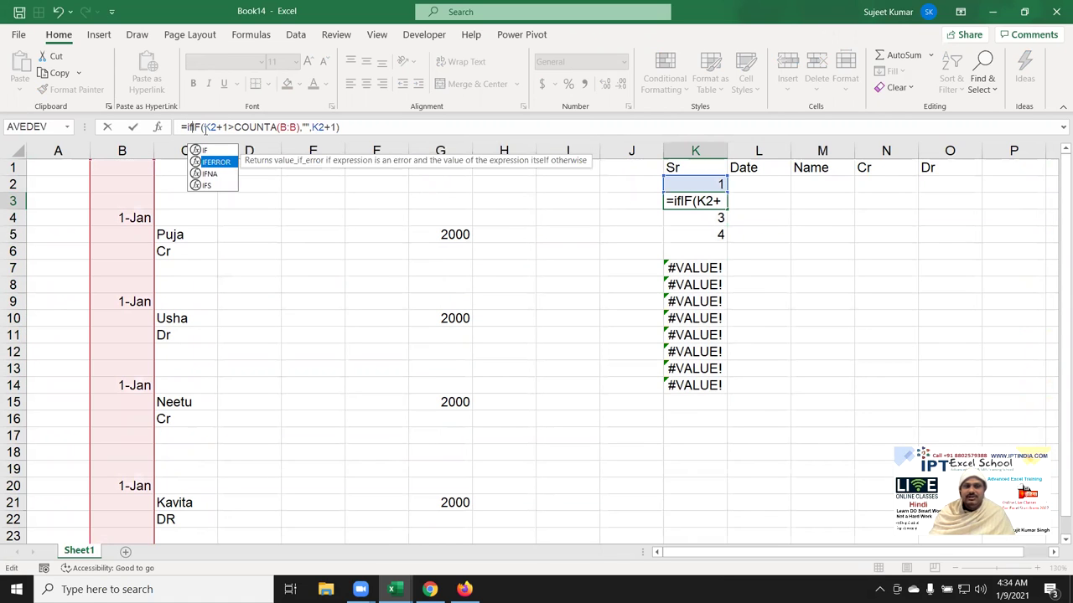
{"action": "key", "text": "Tab"}
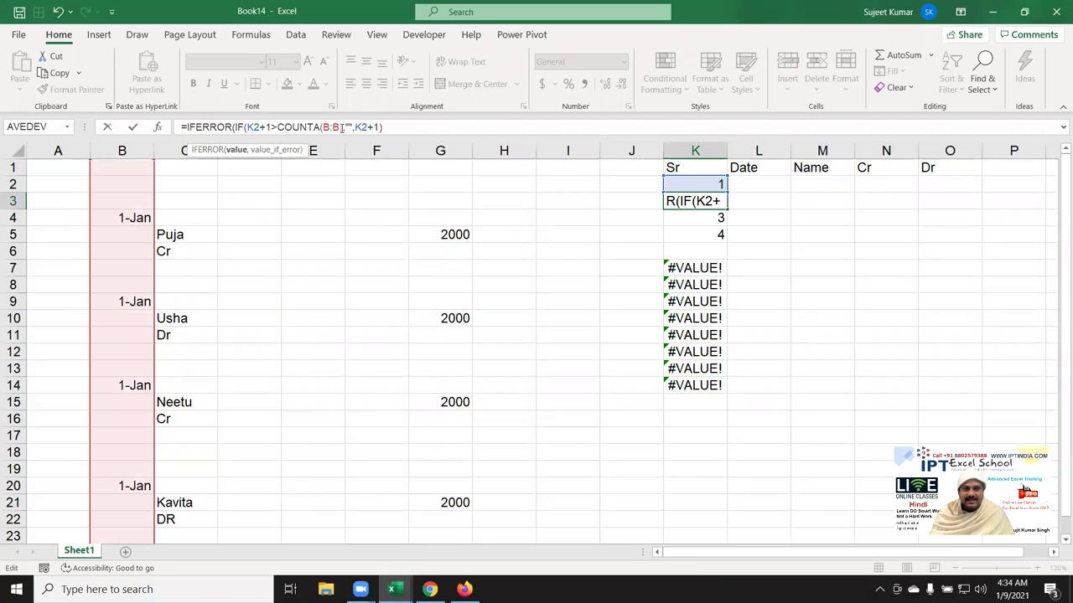
{"action": "left_click", "coordinate": [343, 127]}
{"action": "type", "text": ","}
{"action": "left_click", "coordinate": [348, 126]}
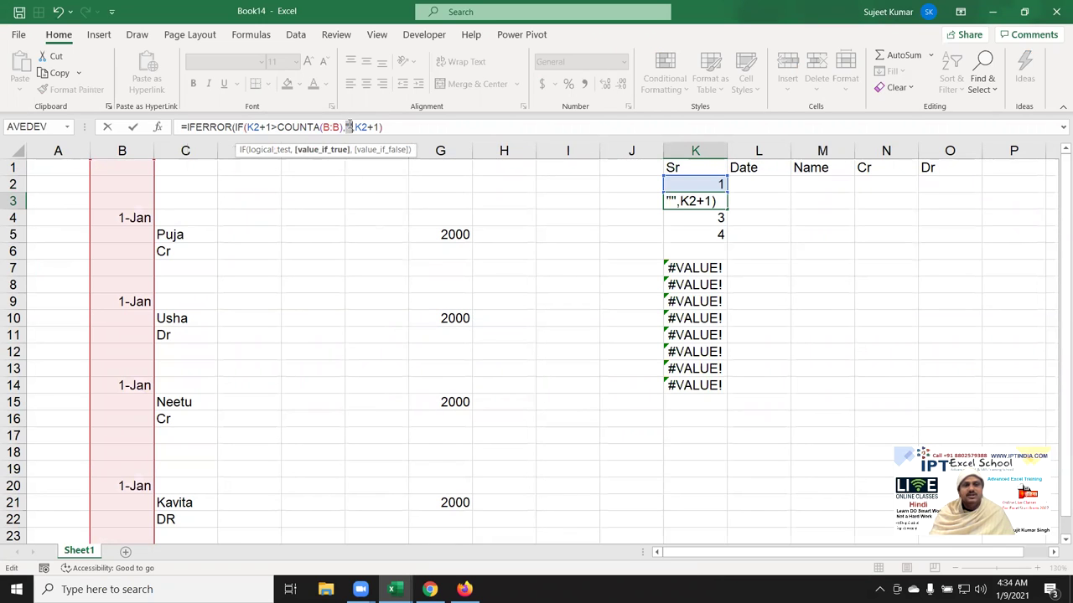
{"action": "double_click", "coordinate": [348, 126]}
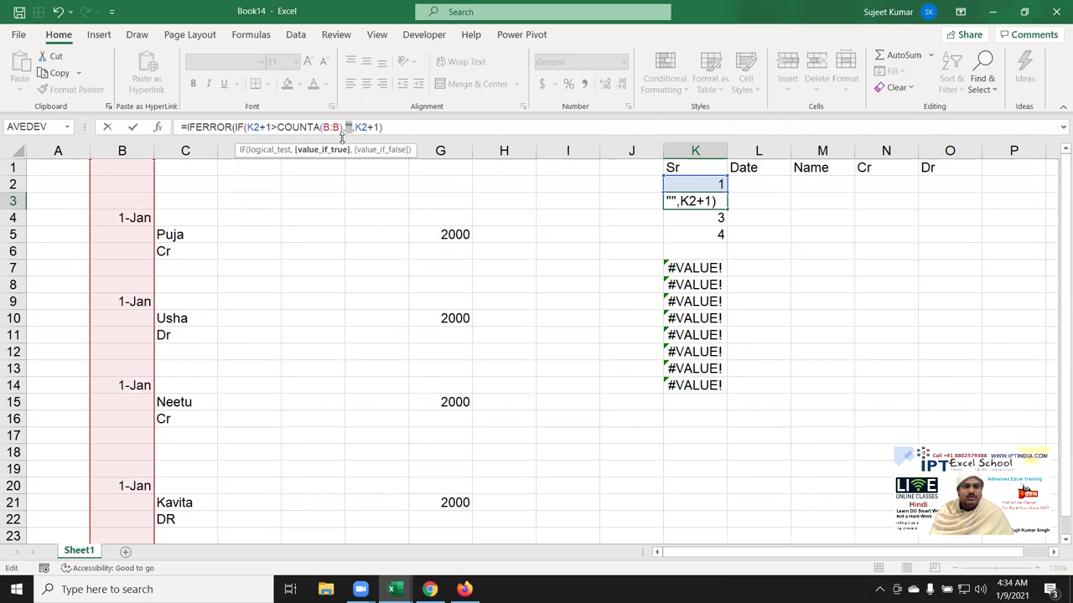
{"action": "left_click", "coordinate": [411, 129]}
{"action": "type", "text": ",\"\")"}
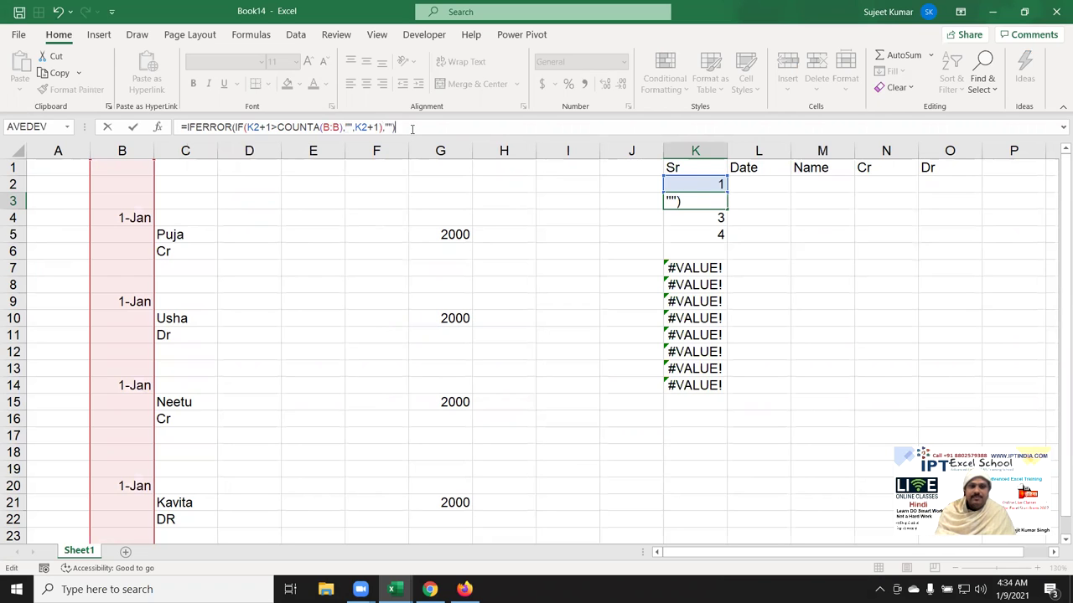
{"action": "key", "text": "Return"}
- Fill the IFERROR-wrapped Sr formula from K3 down to K14
{"action": "key", "text": "Up"}
{"action": "key", "text": "ctrl+shift+Down"}
{"action": "key", "text": "ctrl+d"}
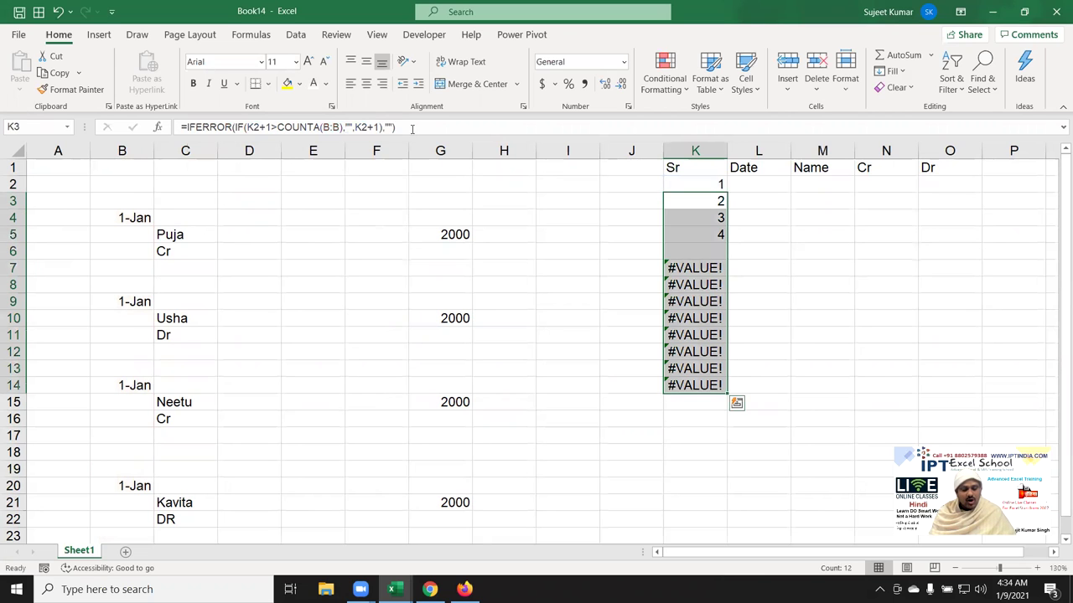
{"action": "key", "text": "Up"}
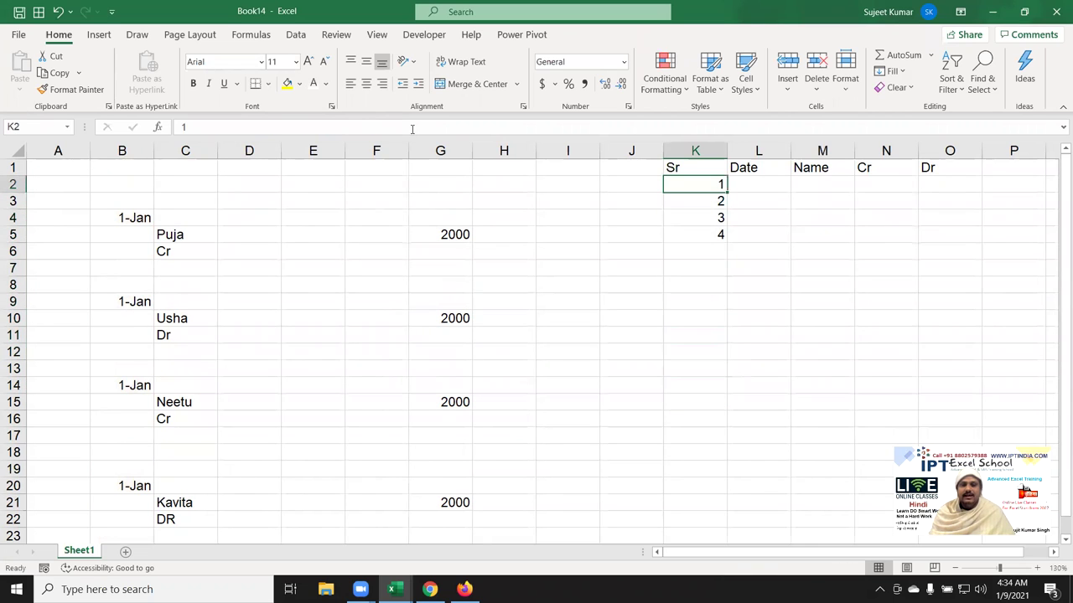
{"action": "key", "text": "ctrl+shift+Down"}
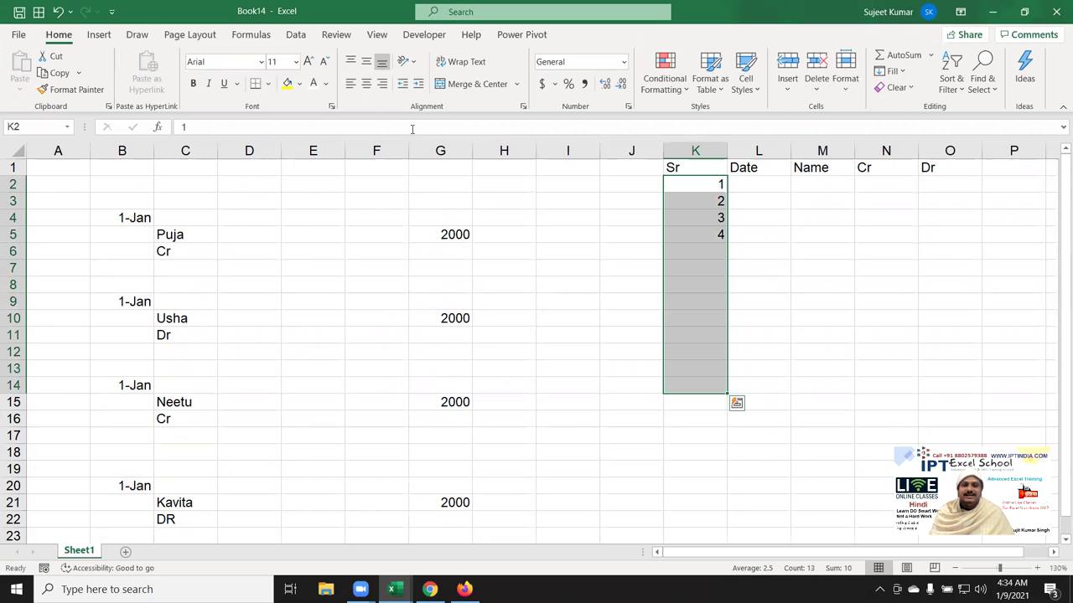
{"action": "key", "text": "Down"}
{"action": "key", "text": "Down"}
{"action": "key", "text": "Up"}
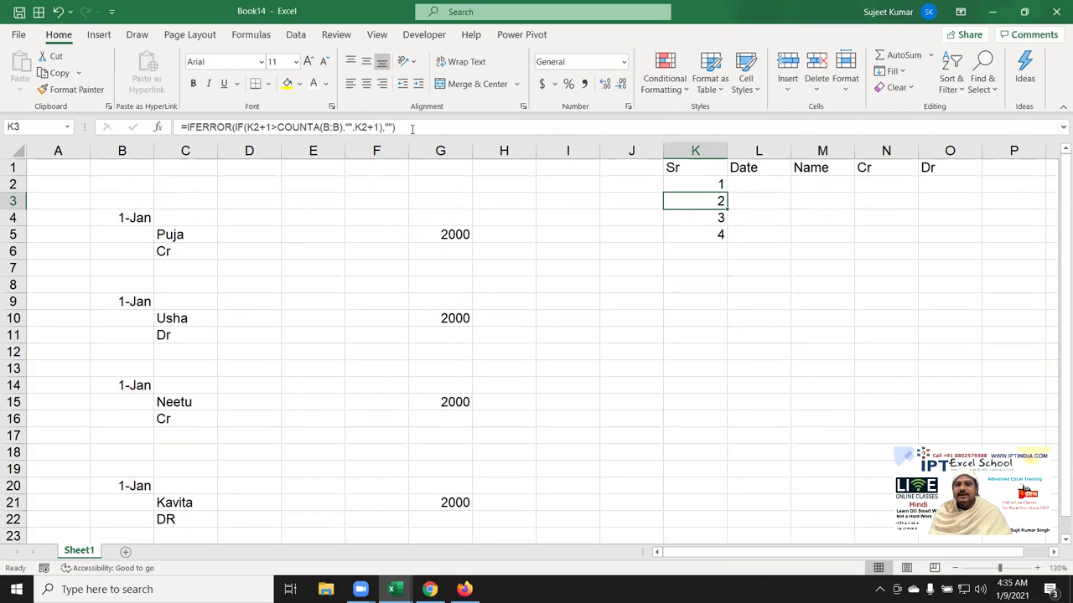
{"action": "key", "text": "F2"}
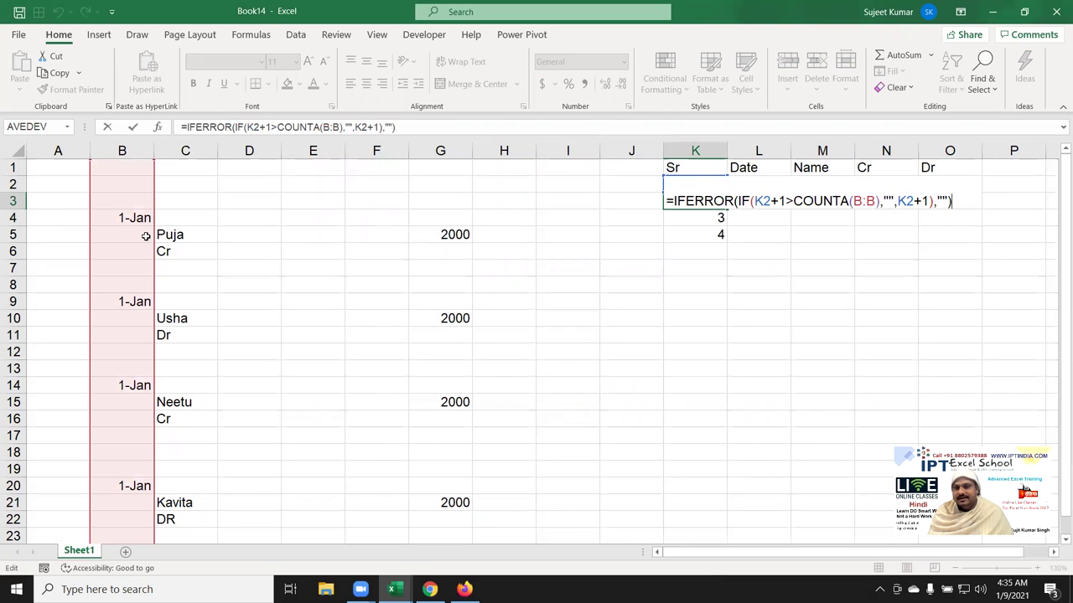
{"action": "left_click", "coordinate": [888, 201]}
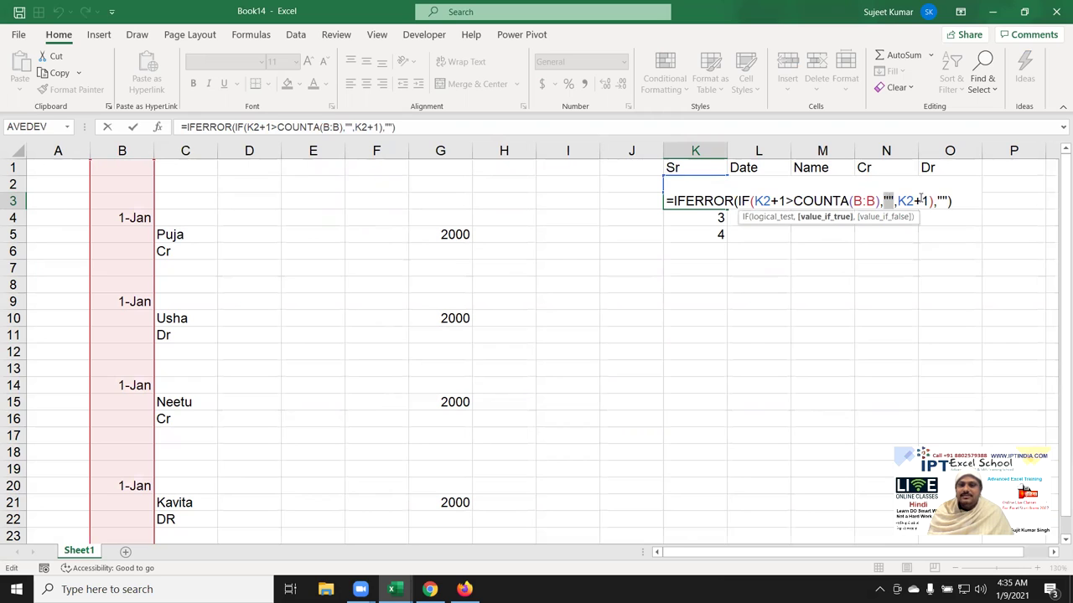
{"action": "left_click_drag", "start_coordinate": [902, 201], "coordinate": [927, 201]}
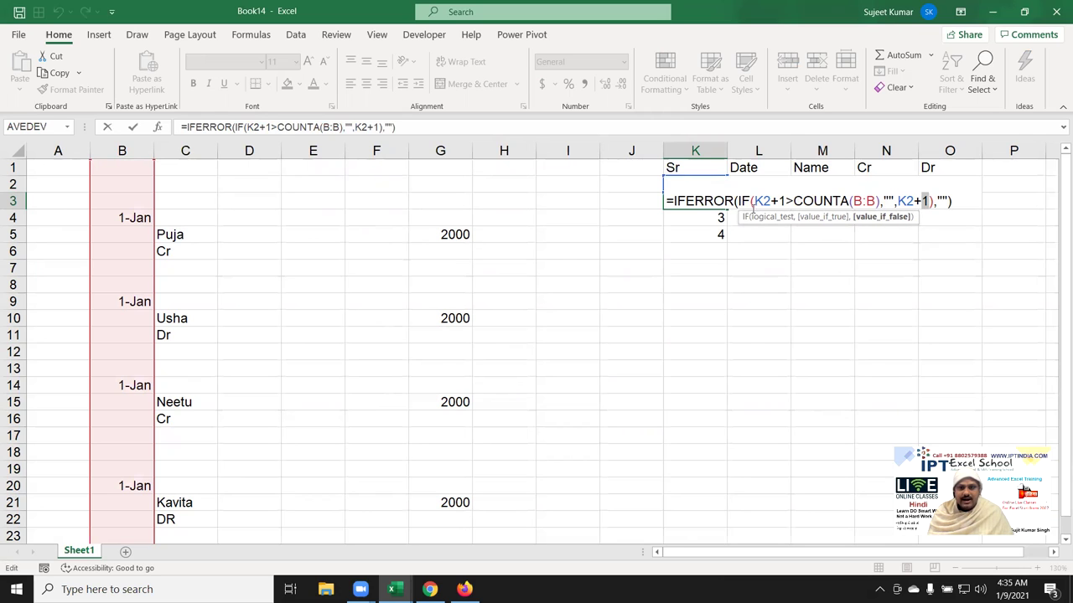
{"action": "left_click_drag", "start_coordinate": [737, 201], "coordinate": [933, 200]}
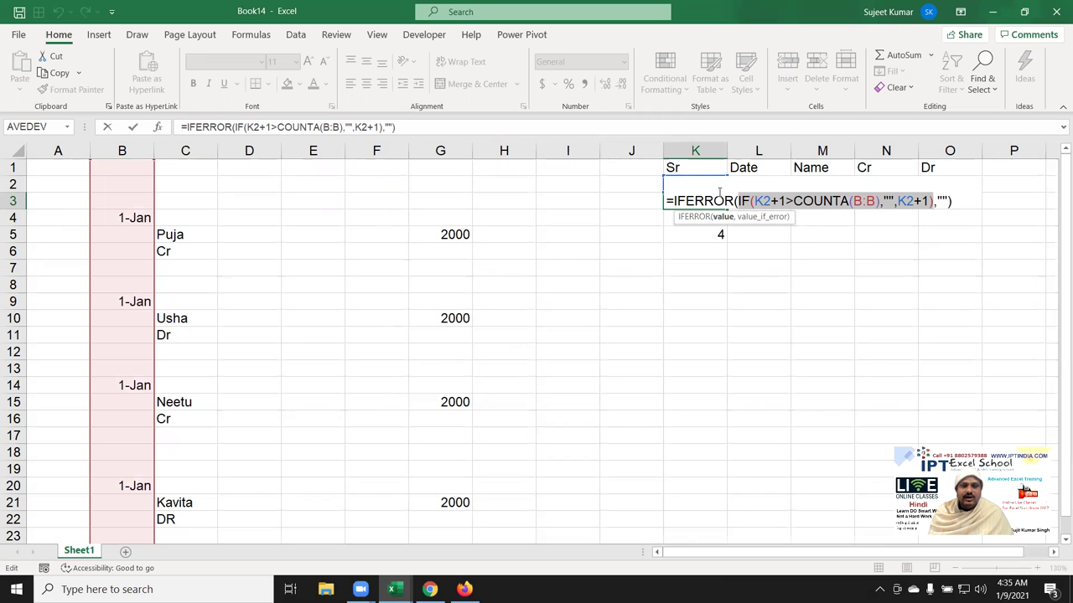
{"action": "double_click", "coordinate": [941, 199]}
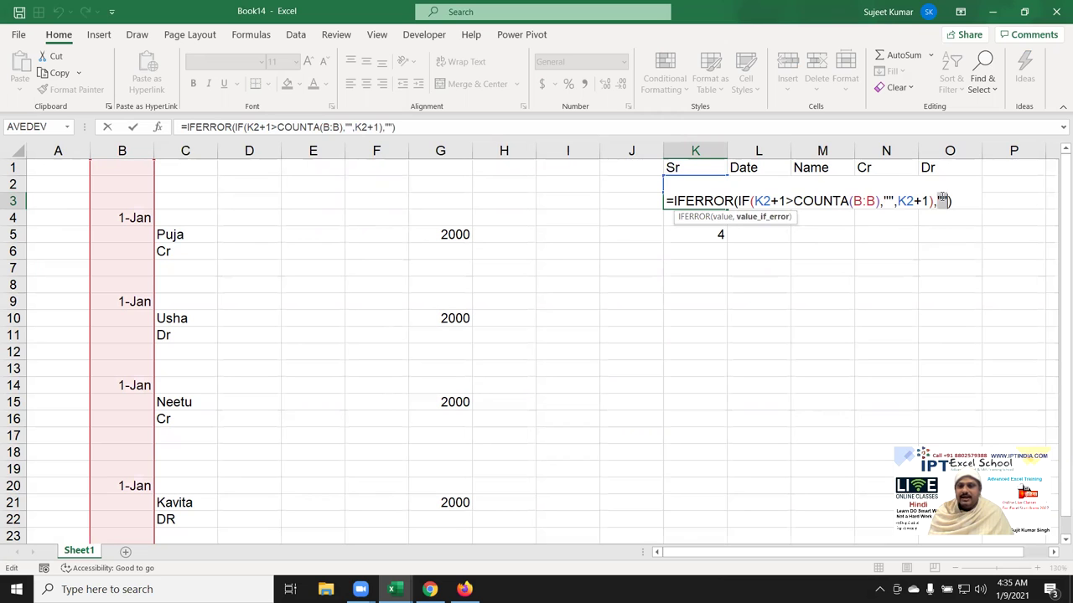
{"action": "key", "text": "Return"}
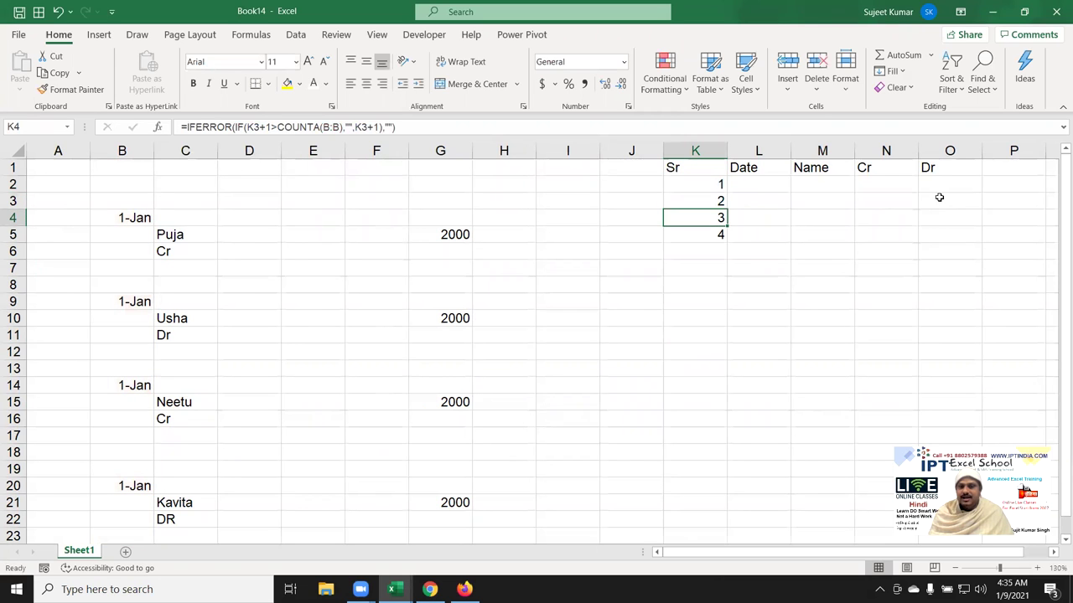
{"action": "key", "text": "Up"}
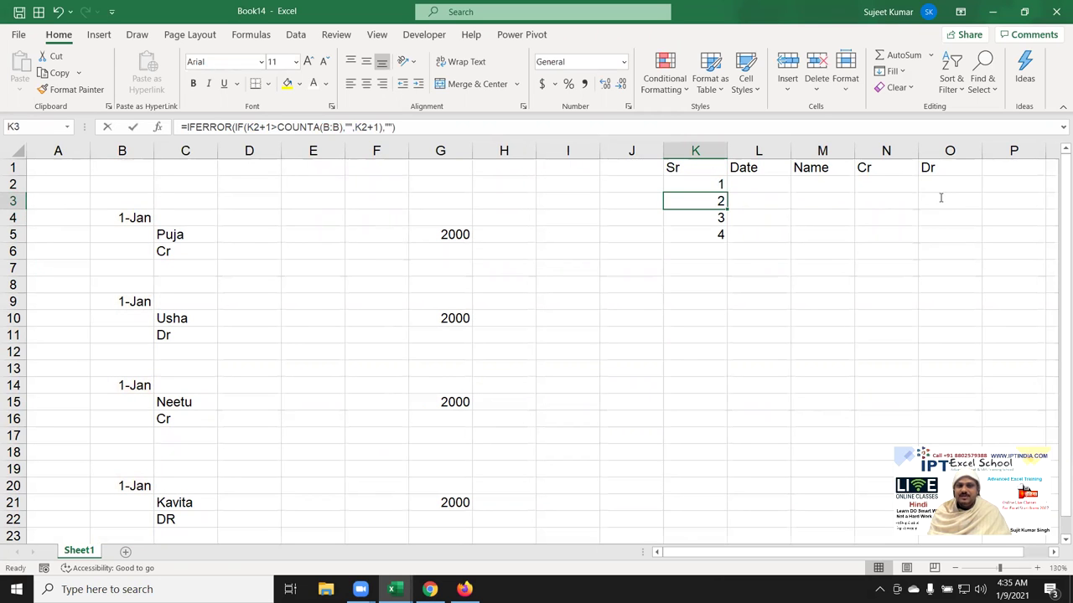
{"action": "key", "text": "F2"}
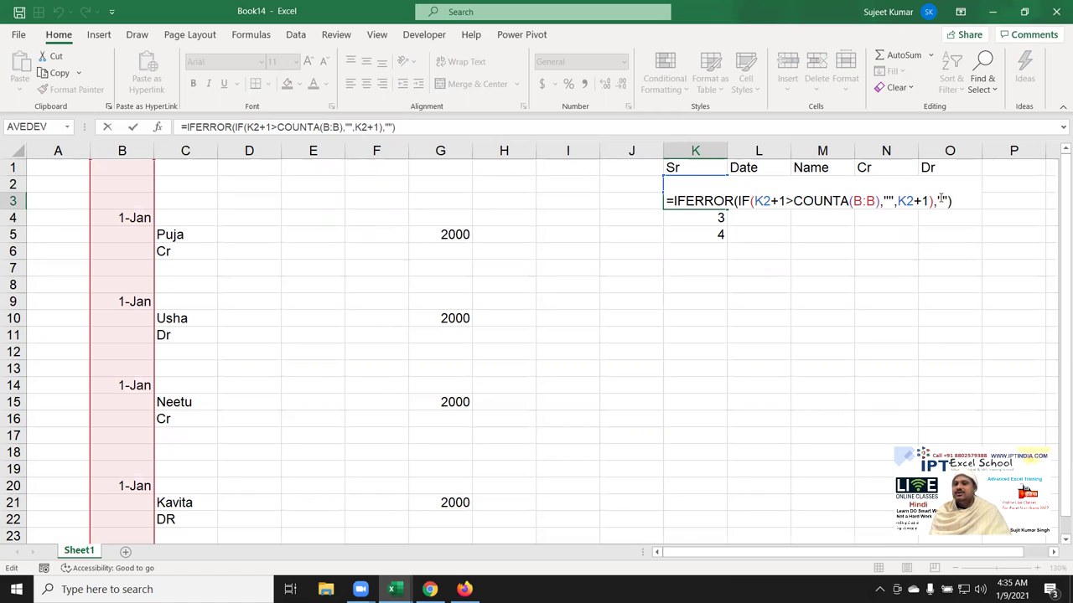
{"action": "key", "text": "ctrl+Return"}
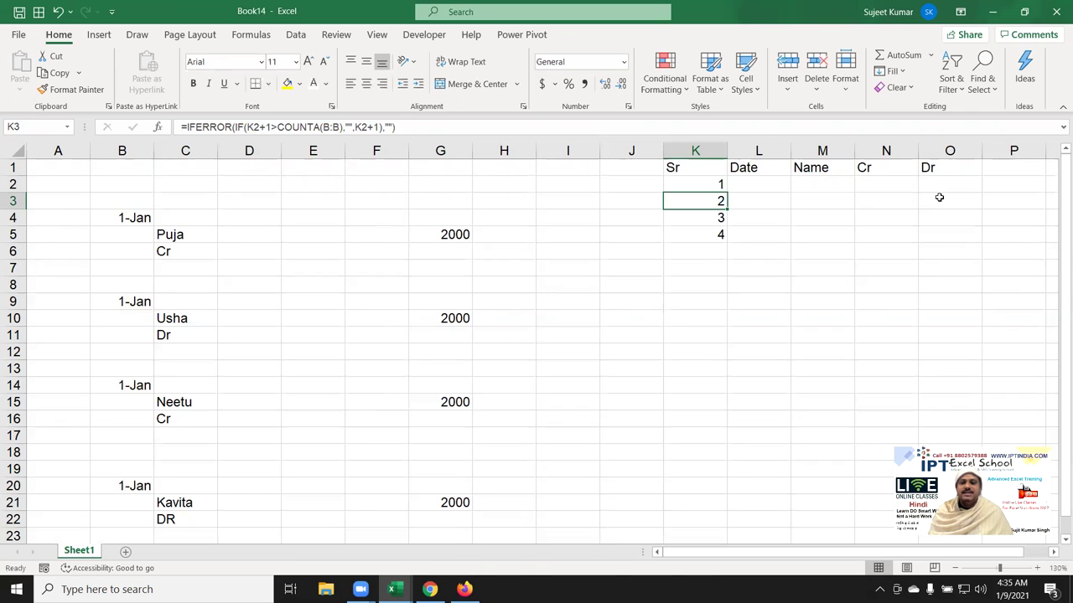
{"action": "key", "text": "Down"}
{"action": "key", "text": "Down"}
{"action": "key", "text": "Left"}
- Select cell A4 beside the first dated record, discarding an abandoned COUNTIF entry
{"action": "key", "text": "Home"}
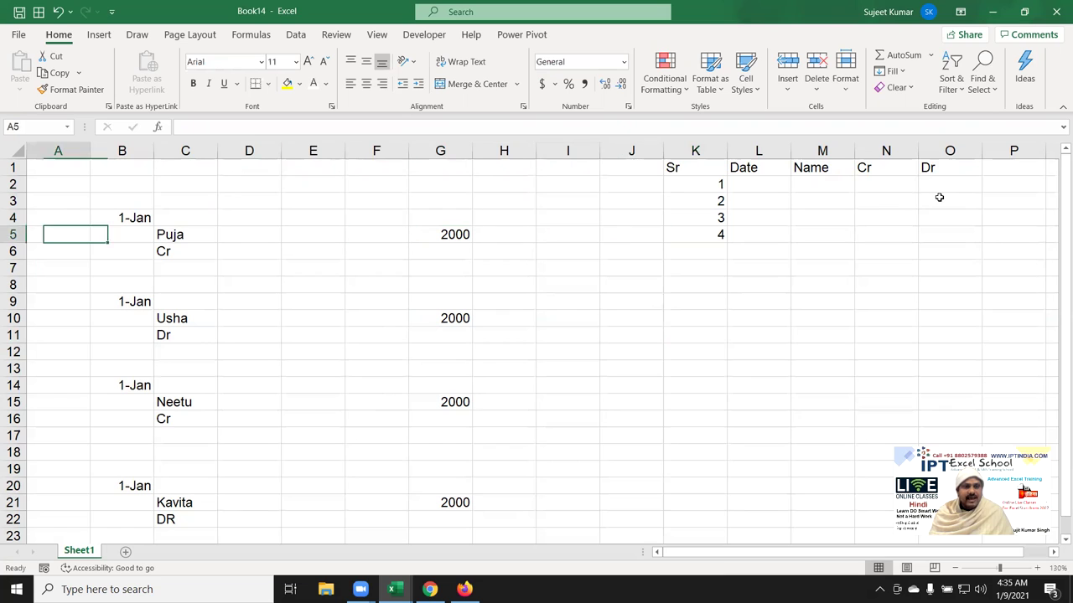
{"action": "key", "text": "Up"}
{"action": "type", "text": "=cou"}
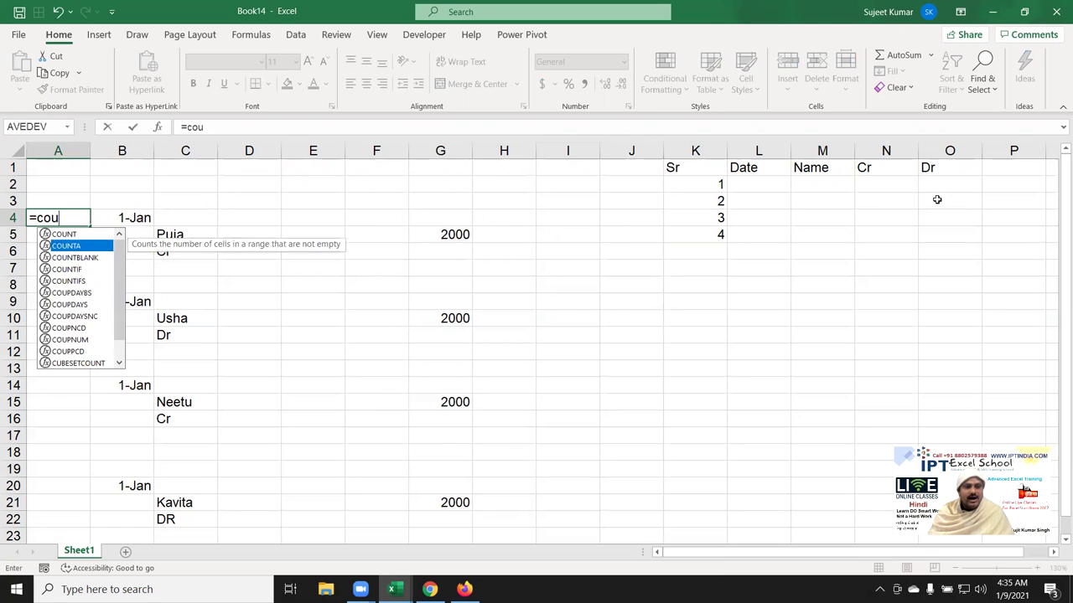
{"action": "key", "text": "Down"}
{"action": "key", "text": "Down"}
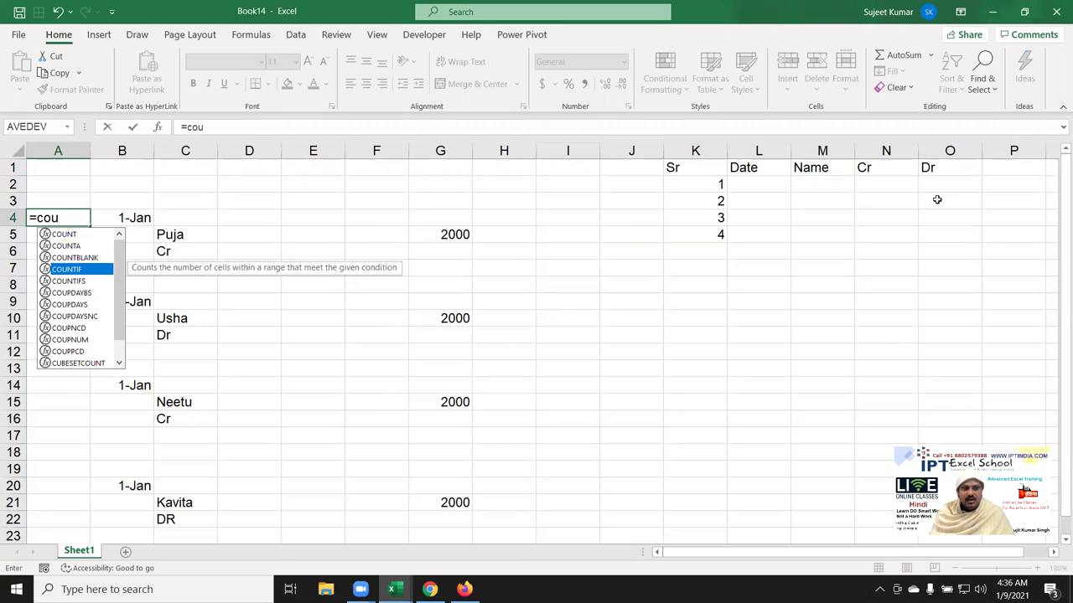
{"action": "key", "text": "Escape"}
{"action": "key", "text": "Escape"}
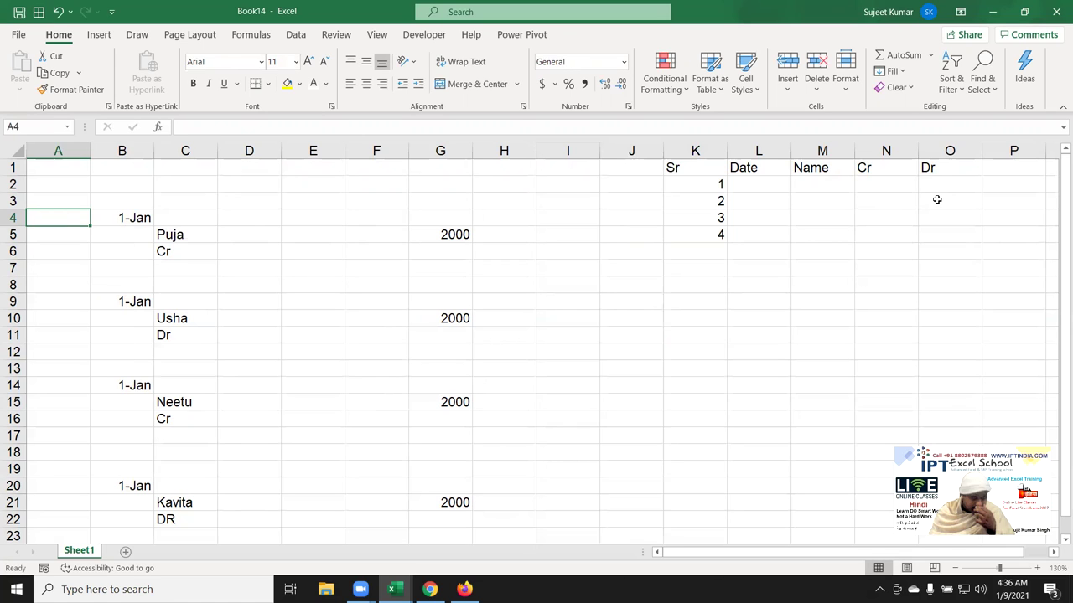
{"action": "key", "text": "Right"}
{"action": "key", "text": "Down"}
{"action": "key", "text": "Down"}
{"action": "key", "text": "Up"}
{"action": "key", "text": "Up"}
{"action": "key", "text": "Left"}
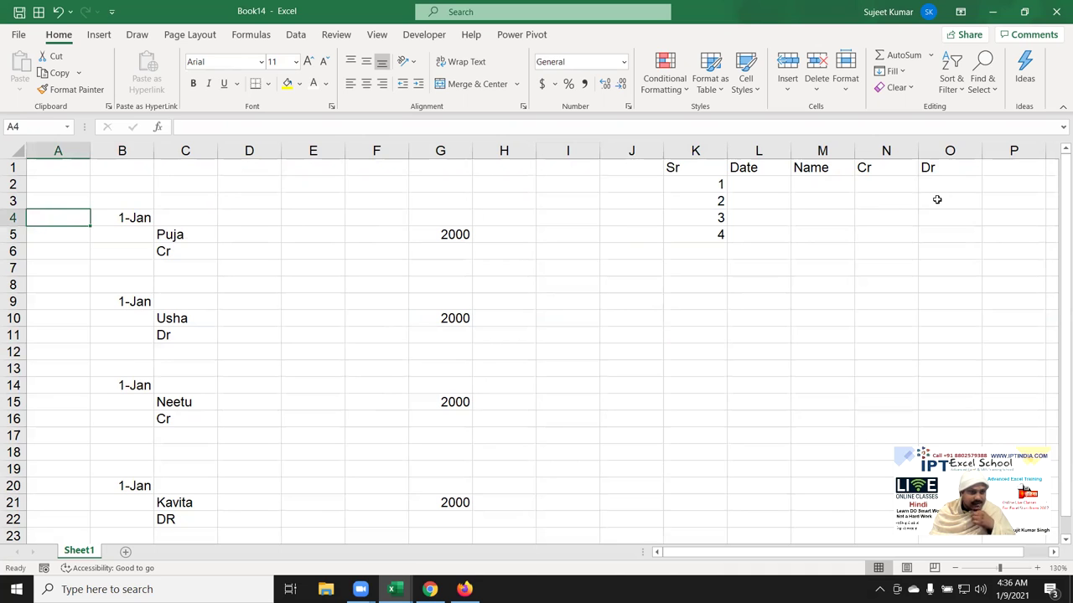
{"action": "type", "text": "="}
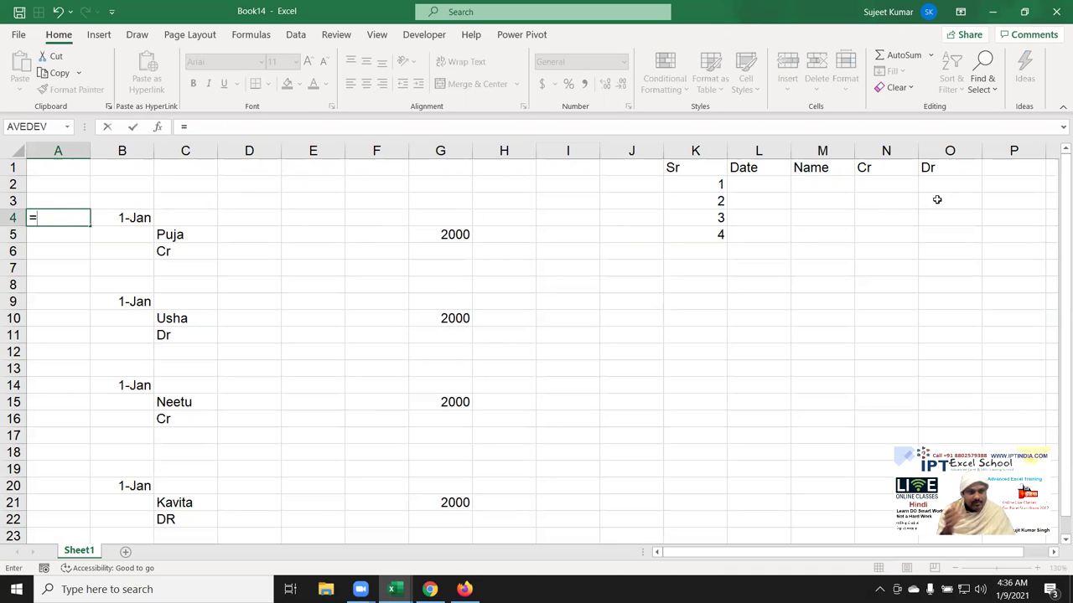
{"action": "key", "text": "Escape"}
- Enter =IF(B4>0,MAX(A2:A3)+1,"") in A4 to number dated records
{"action": "type", "text": "=if"}
{"action": "key", "text": "Tab"}
{"action": "key", "text": "Right"}
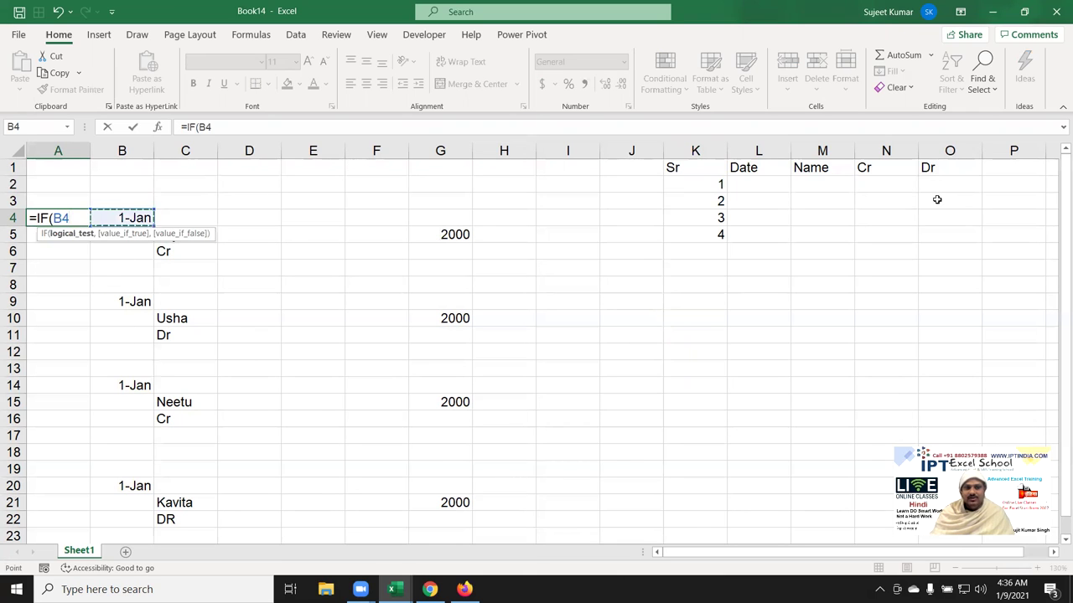
{"action": "type", "text": ">0"}
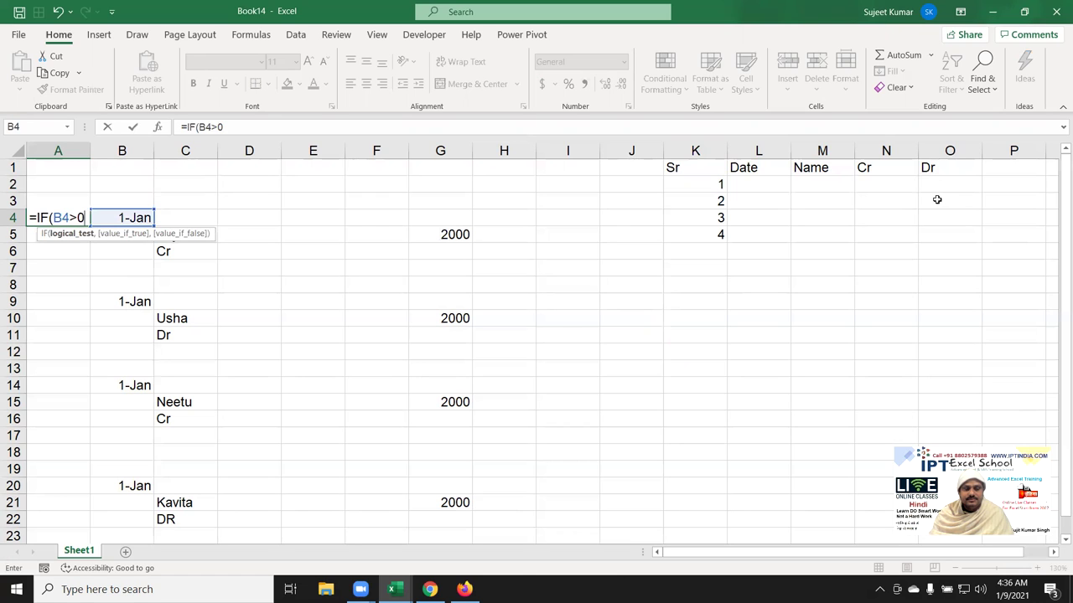
{"action": "key", "text": "Return"}
{"action": "key", "text": "Return"}
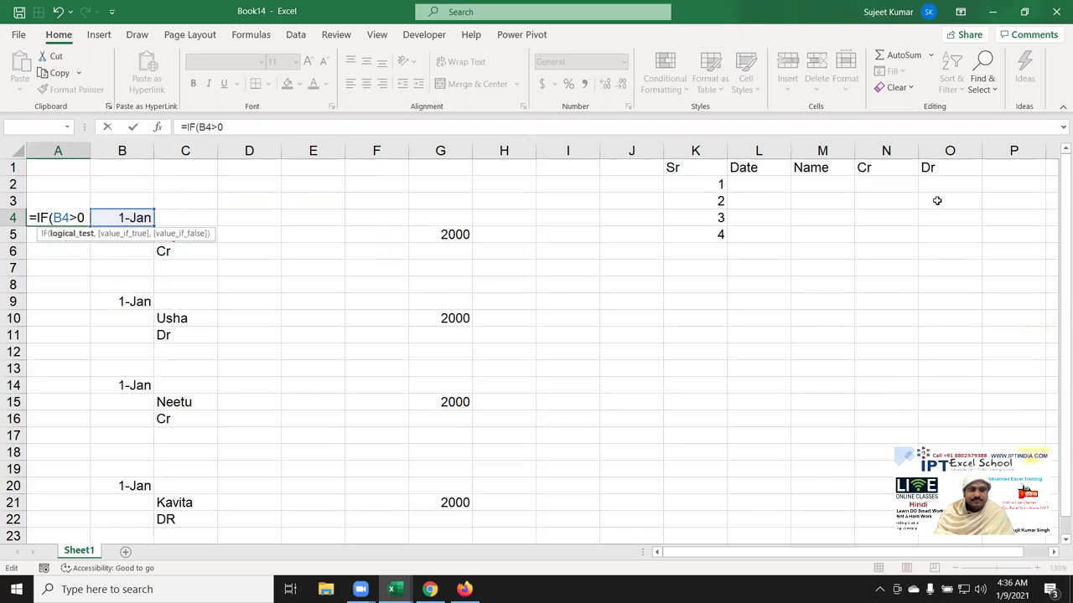
{"action": "type", "text": ","}
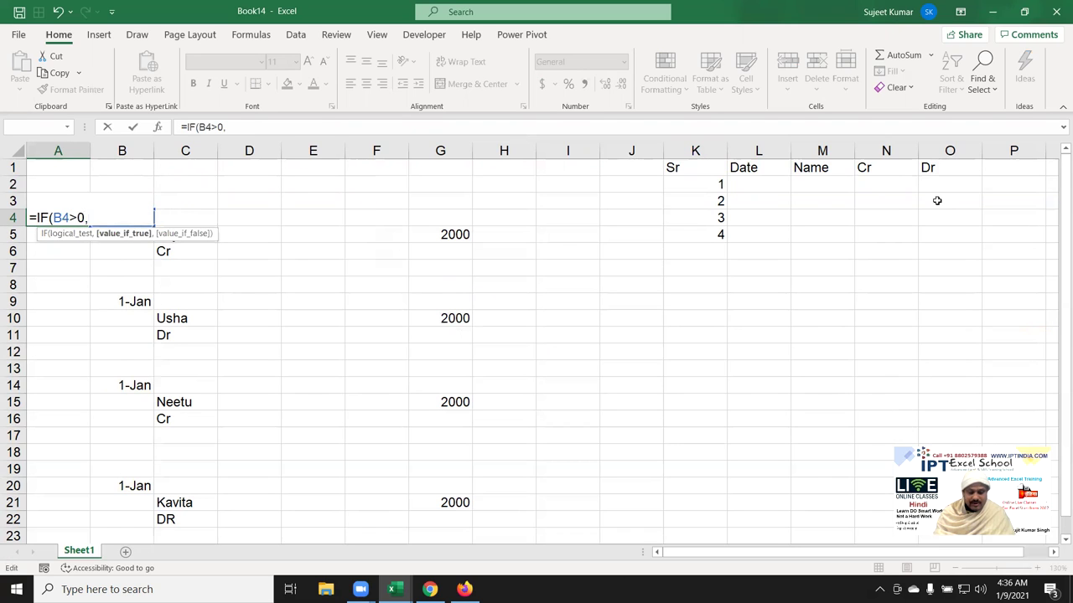
{"action": "type", "text": "max"}
{"action": "key", "text": "Tab"}
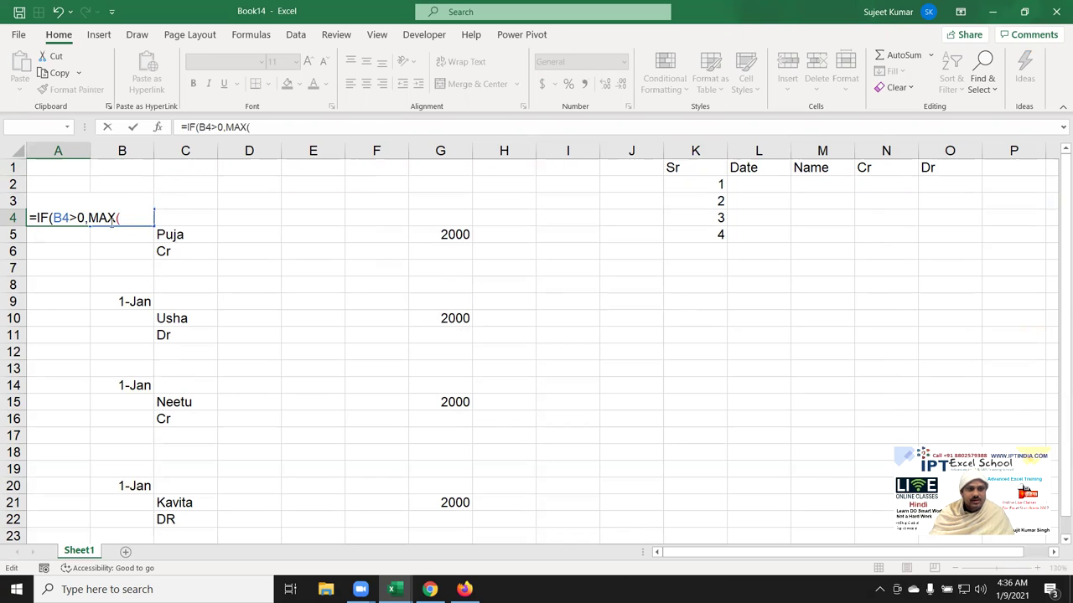
{"action": "left_click", "coordinate": [62, 182]}
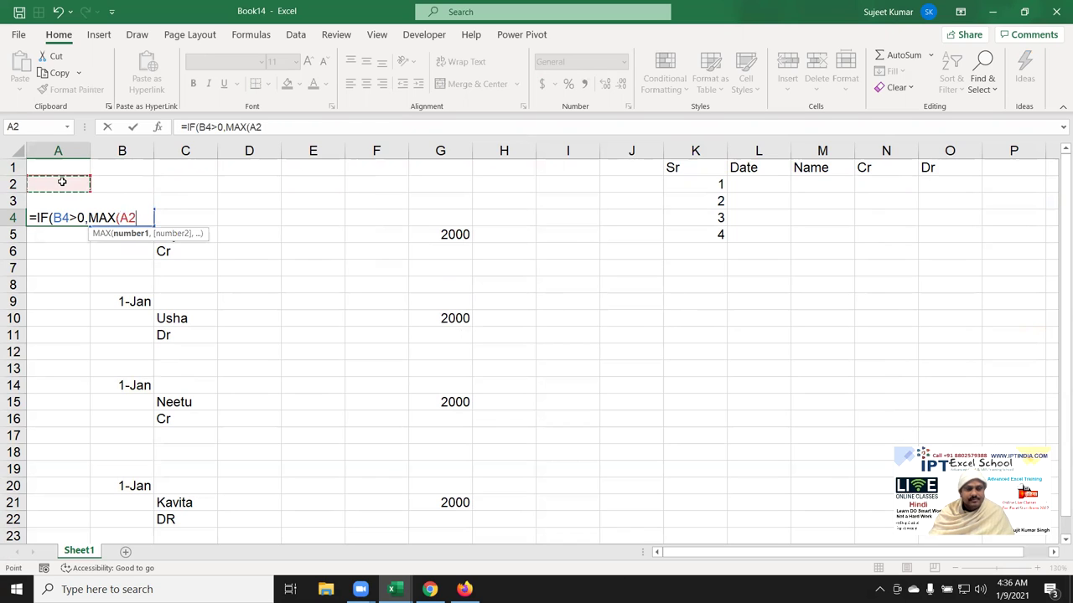
{"action": "type", "text": ")+1,\"\")"}
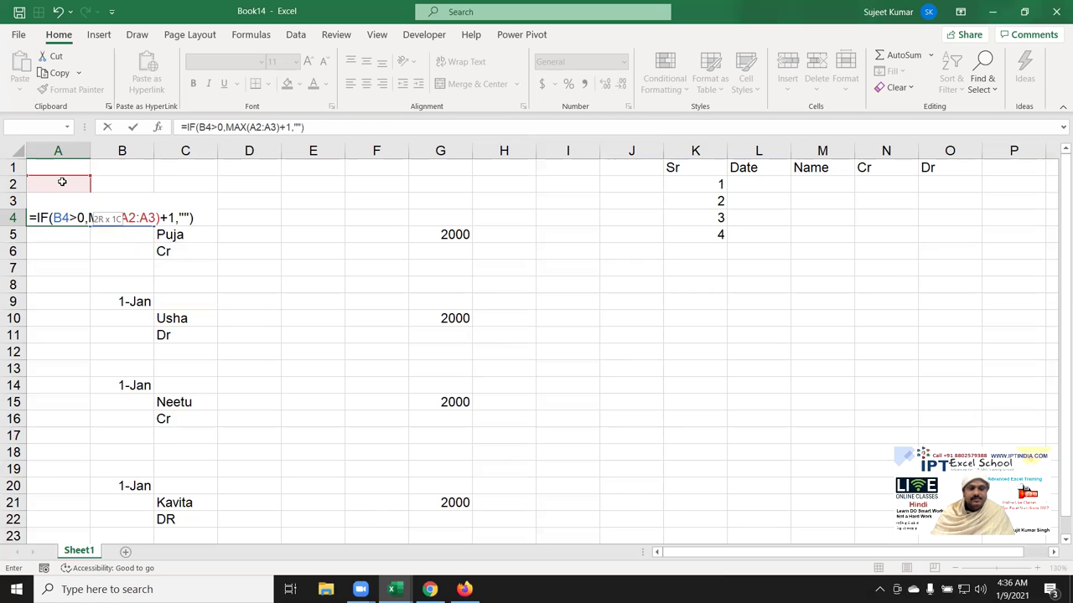
{"action": "key", "text": "Return"}
- Make A2 absolute so A4 reads =IF(B4>0,MAX($A$2:A3)+1,"")
{"action": "key", "text": "Up"}
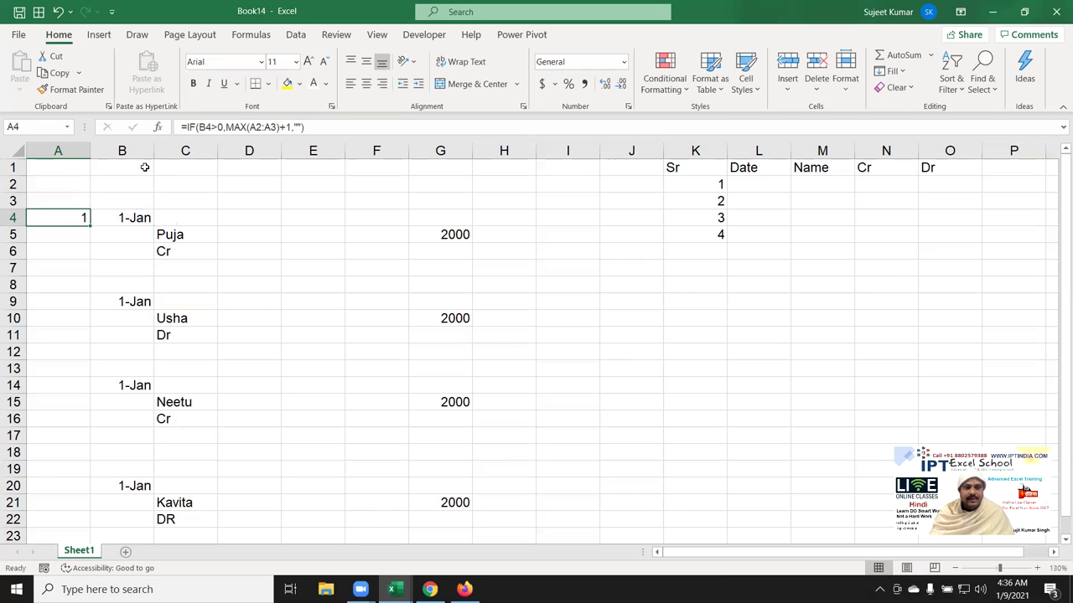
{"action": "left_click", "coordinate": [263, 126]}
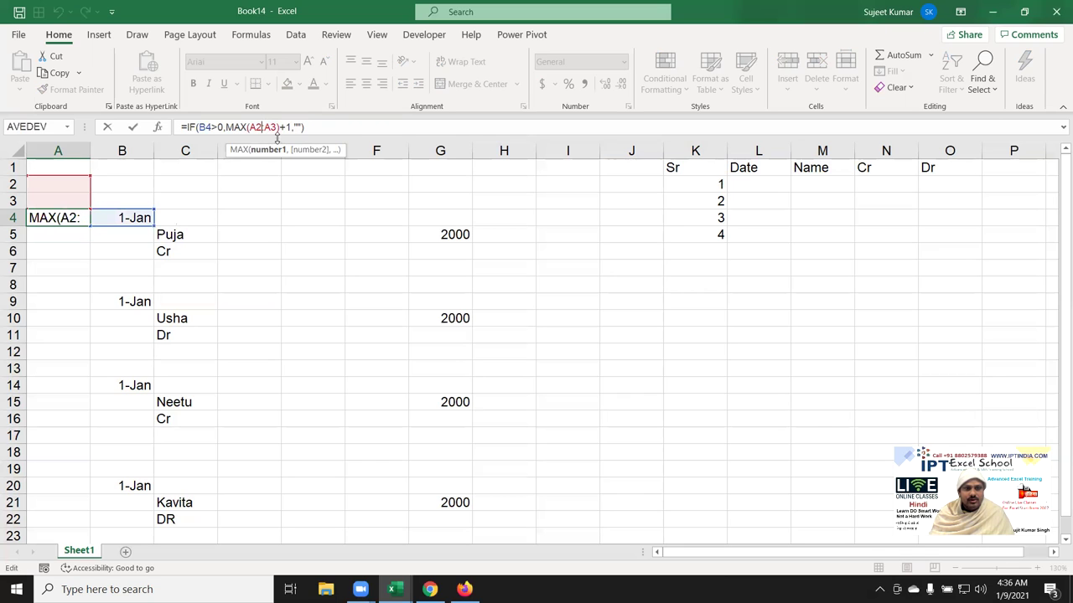
{"action": "key", "text": "F4"}
{"action": "key", "text": "Return"}
- Copy A4's serial-number formula down column A to row 35
{"action": "left_click", "coordinate": [71, 218]}
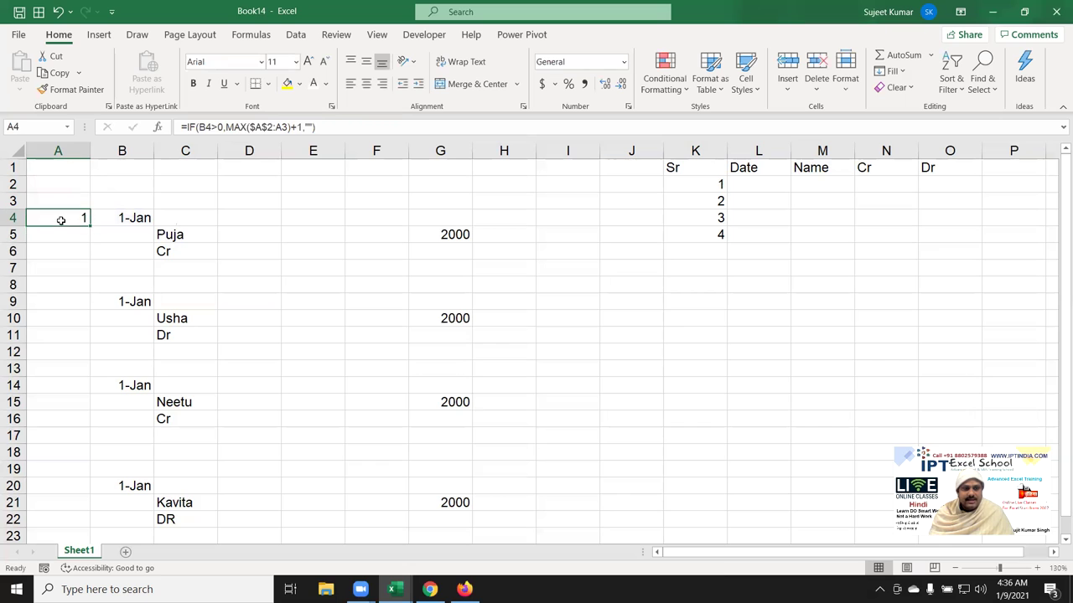
{"action": "left_click_drag", "start_coordinate": [90, 226], "coordinate": [89, 492]}
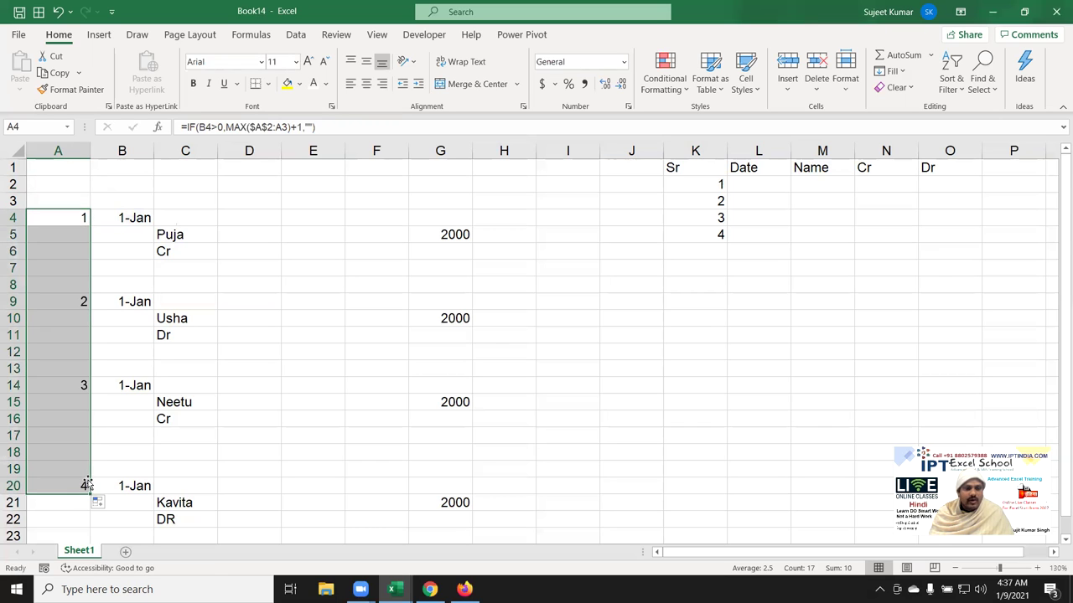
{"action": "scroll", "coordinate": [88, 481], "scroll_direction": "down", "scroll_amount": 3}
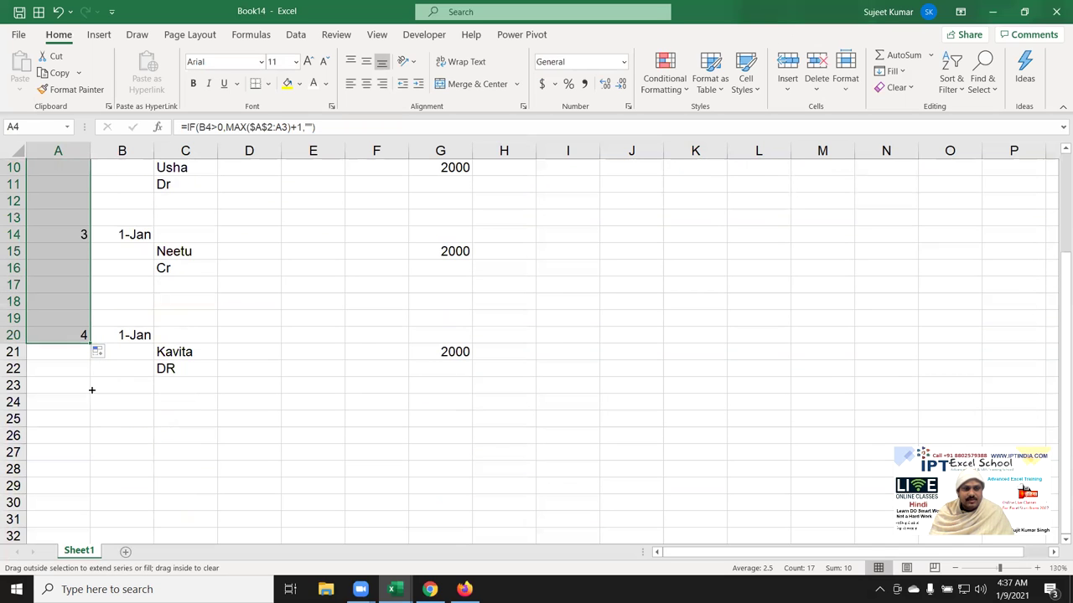
{"action": "left_click_drag", "start_coordinate": [92, 341], "coordinate": [88, 492]}
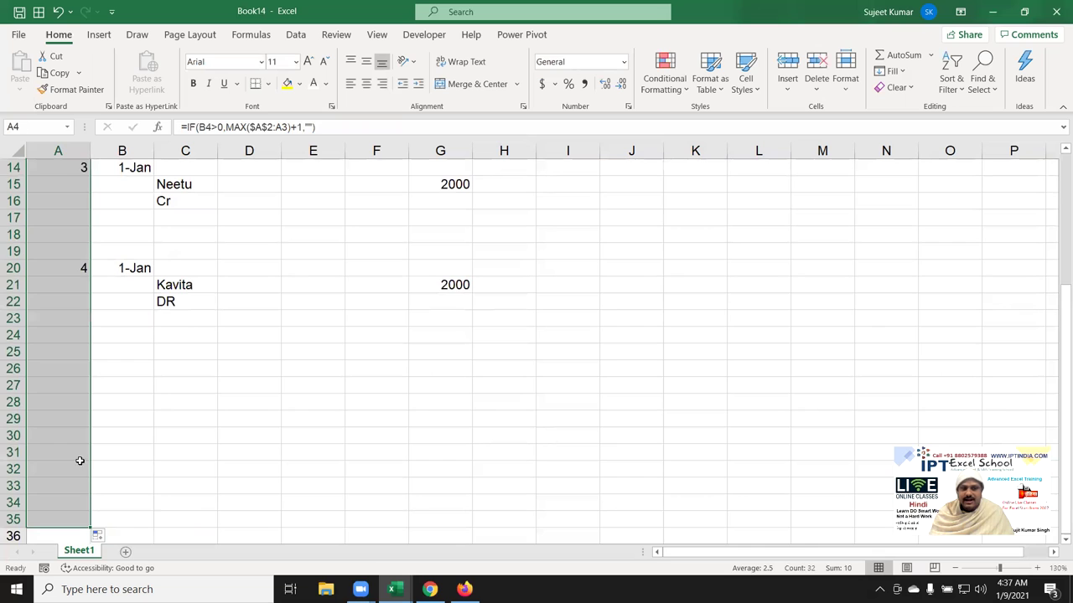
{"action": "left_click", "coordinate": [79, 465]}
{"action": "scroll", "coordinate": [75, 469], "scroll_direction": "up", "scroll_amount": 5}
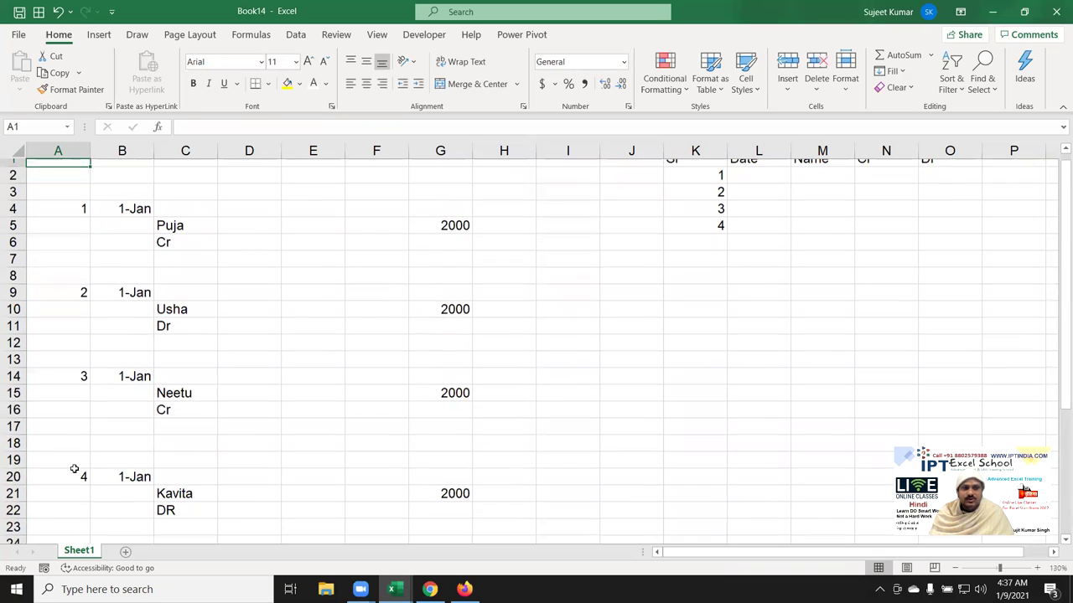
- Check the formulas in A4 and A9, leaving both unchanged
{"action": "left_click", "coordinate": [66, 216]}
{"action": "double_click", "coordinate": [66, 216]}
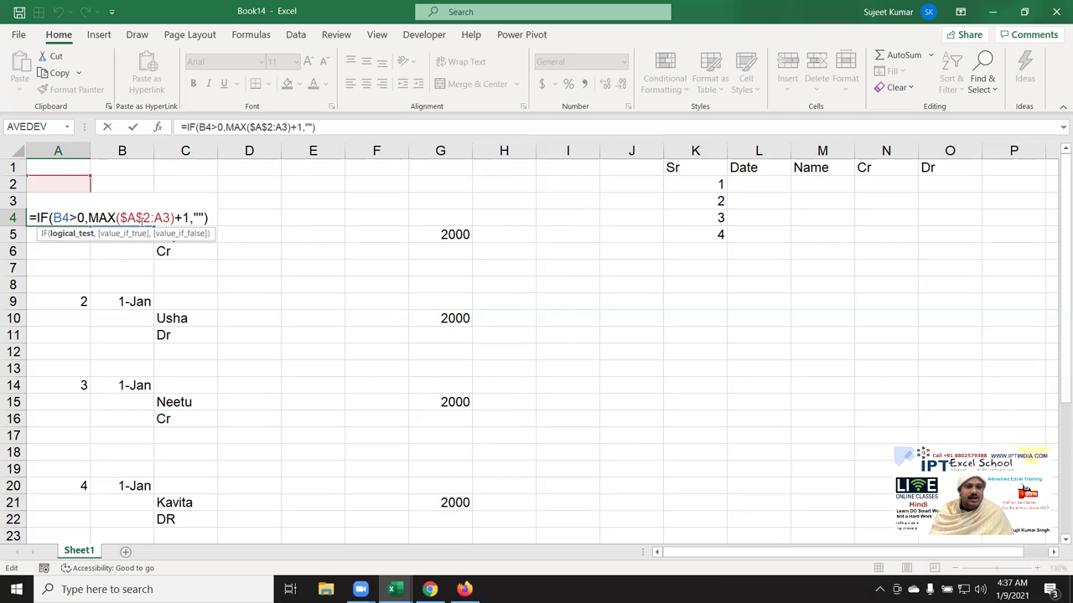
{"action": "key", "text": "ctrl+Return"}
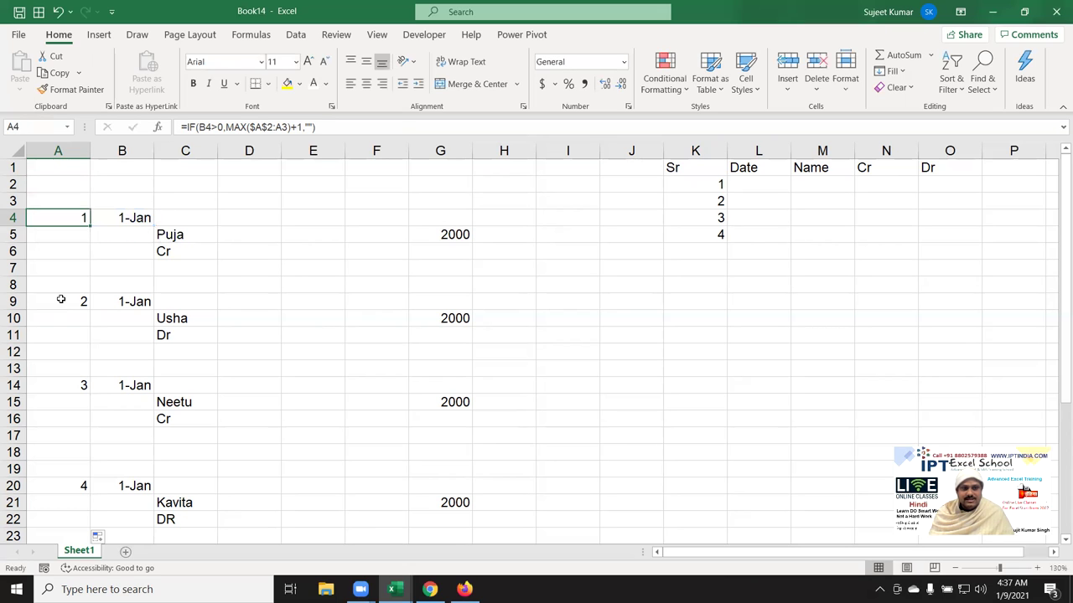
{"action": "left_click", "coordinate": [61, 299]}
{"action": "double_click", "coordinate": [61, 299]}
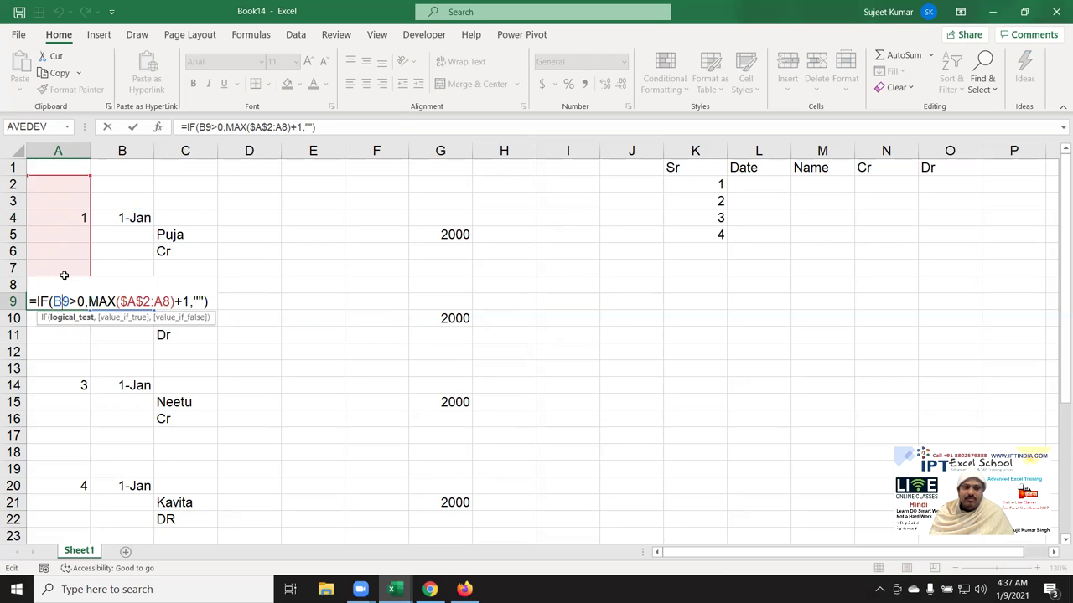
{"action": "key", "text": "ctrl+Return"}
{"action": "scroll", "coordinate": [81, 373], "scroll_direction": "down", "scroll_amount": 2}
{"action": "scroll", "coordinate": [82, 373], "scroll_direction": "down", "scroll_amount": 2}
{"action": "scroll", "coordinate": [81, 373], "scroll_direction": "up", "scroll_amount": 4}
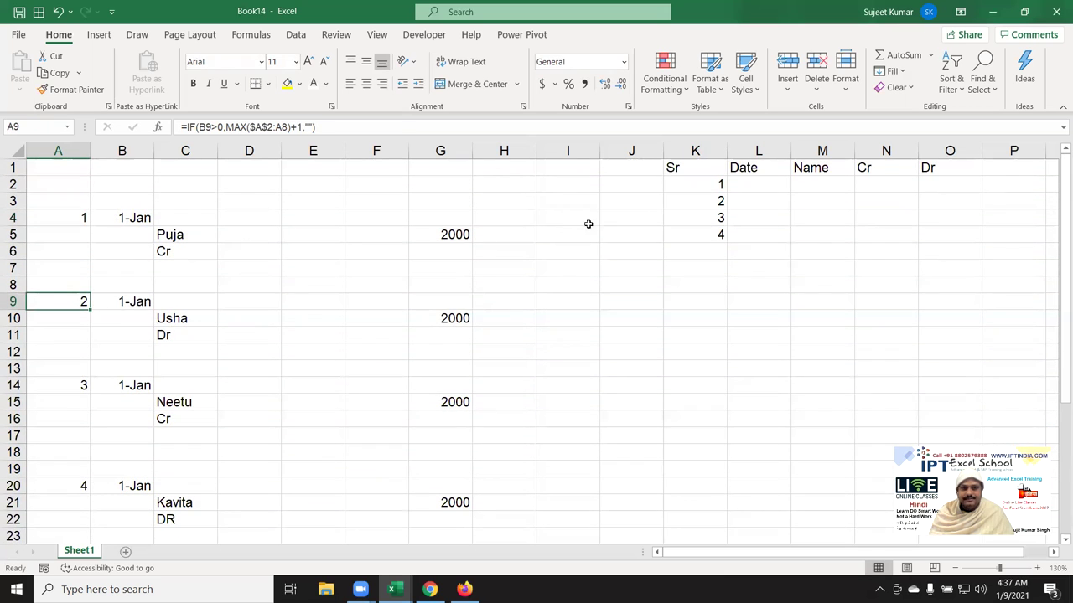
- Enter =VLOOKUP(K2,A:B,2,0) in L2 to fetch the first record's date
{"action": "left_click", "coordinate": [748, 192]}
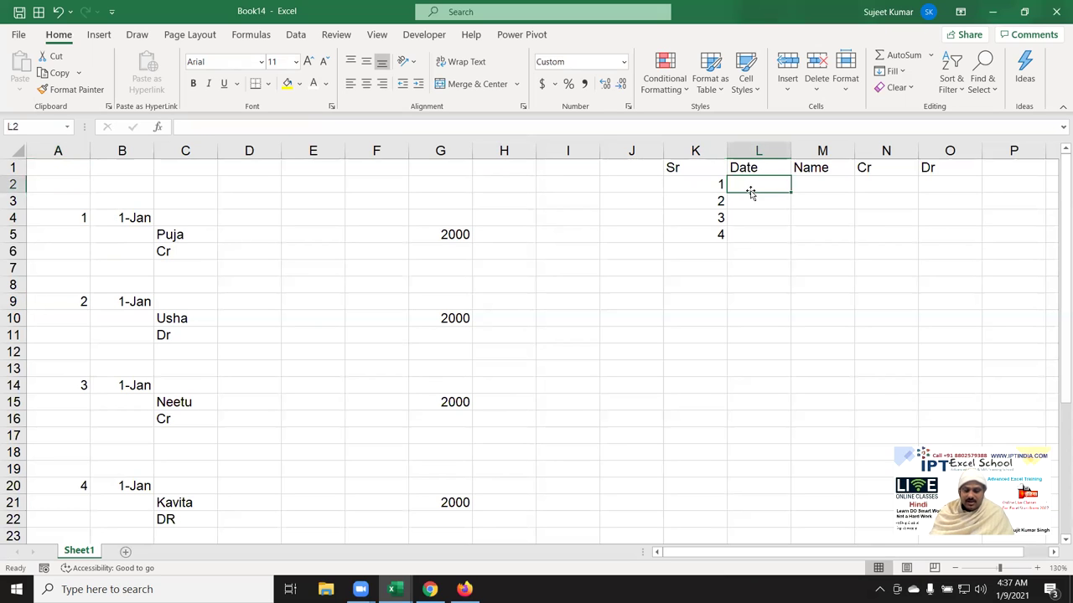
{"action": "type", "text": "=vl"}
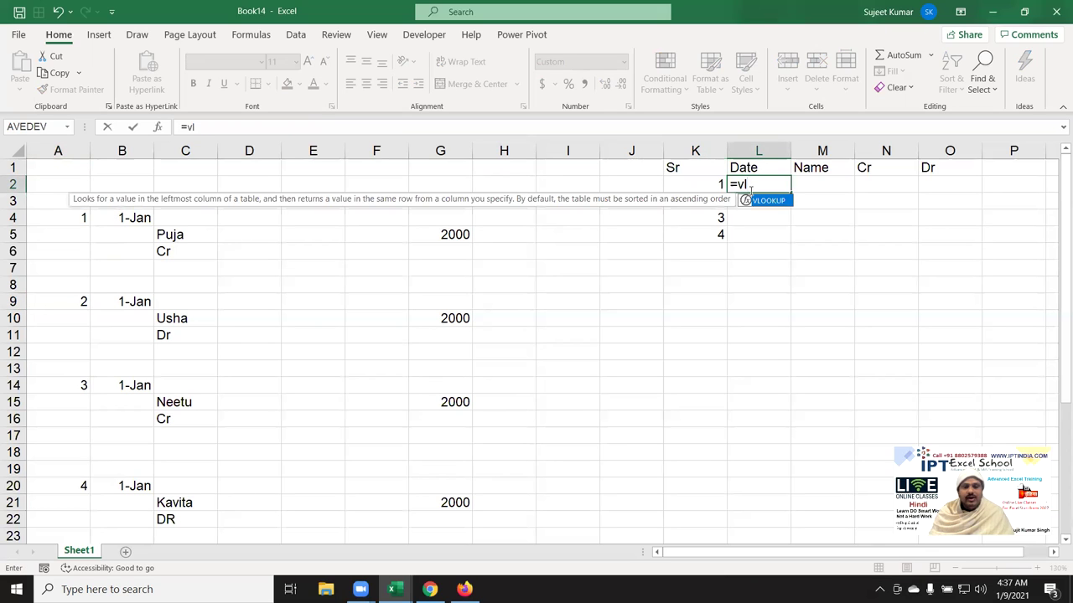
{"action": "key", "text": "Tab"}
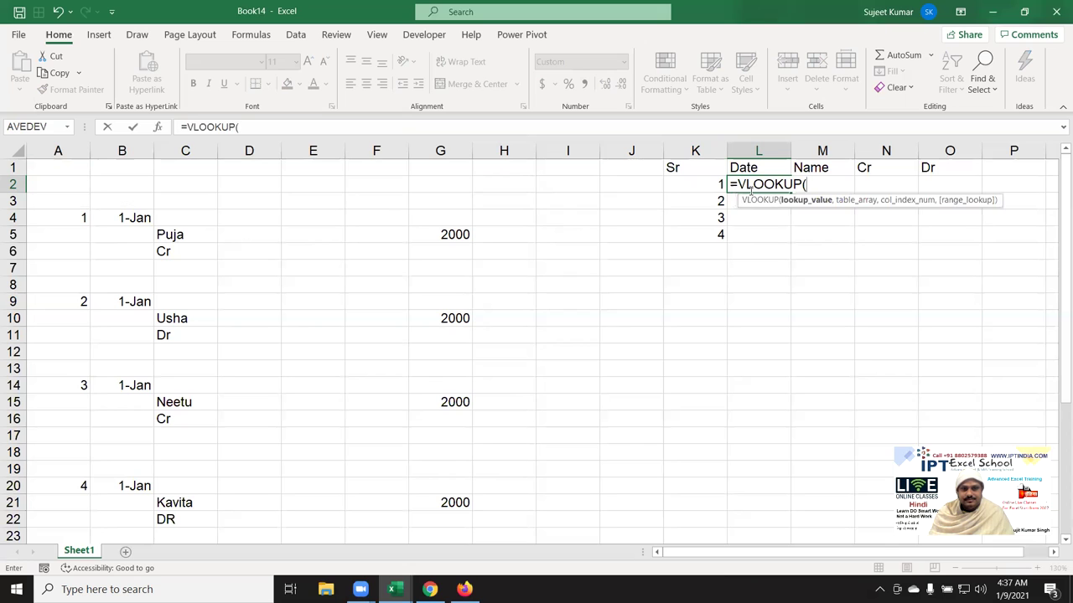
{"action": "left_click", "coordinate": [700, 185]}
{"action": "type", "text": ","}
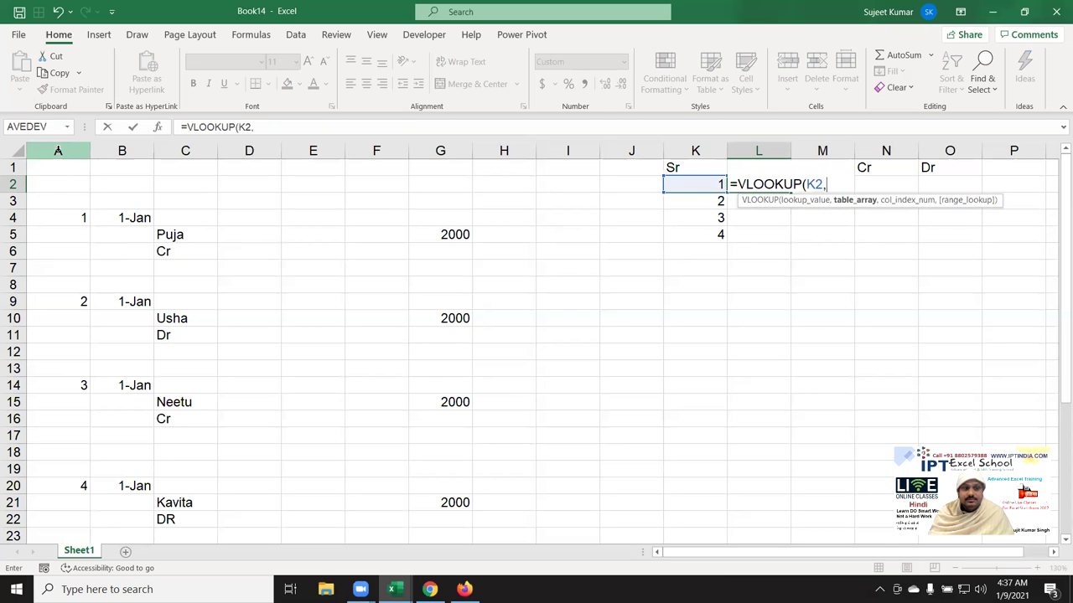
{"action": "left_click", "coordinate": [61, 150]}
{"action": "left_click_drag", "start_coordinate": [64, 149], "coordinate": [112, 142]}
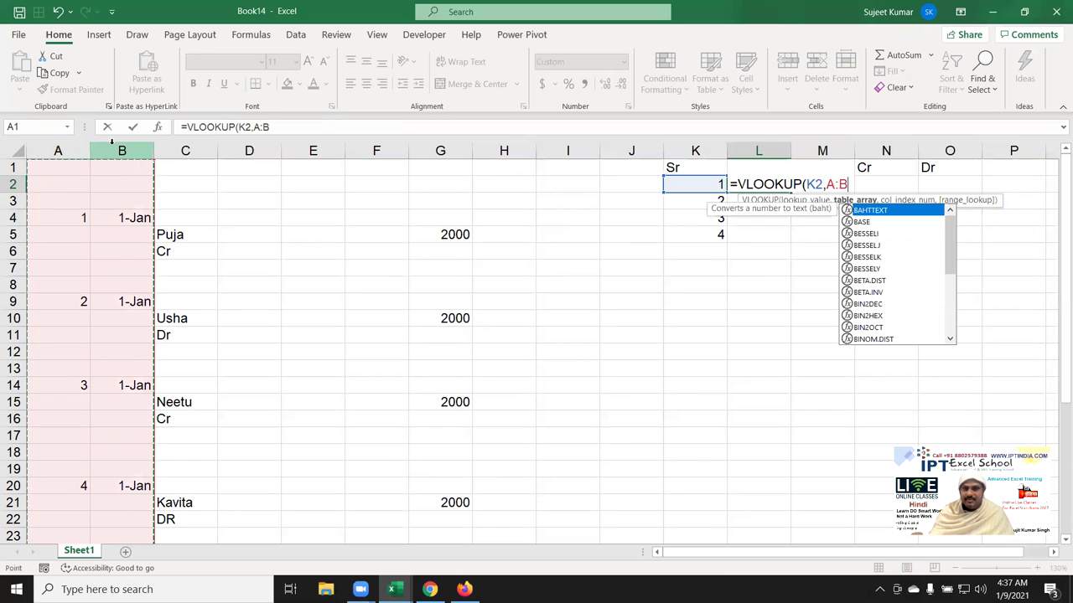
{"action": "type", "text": ",2,0"}
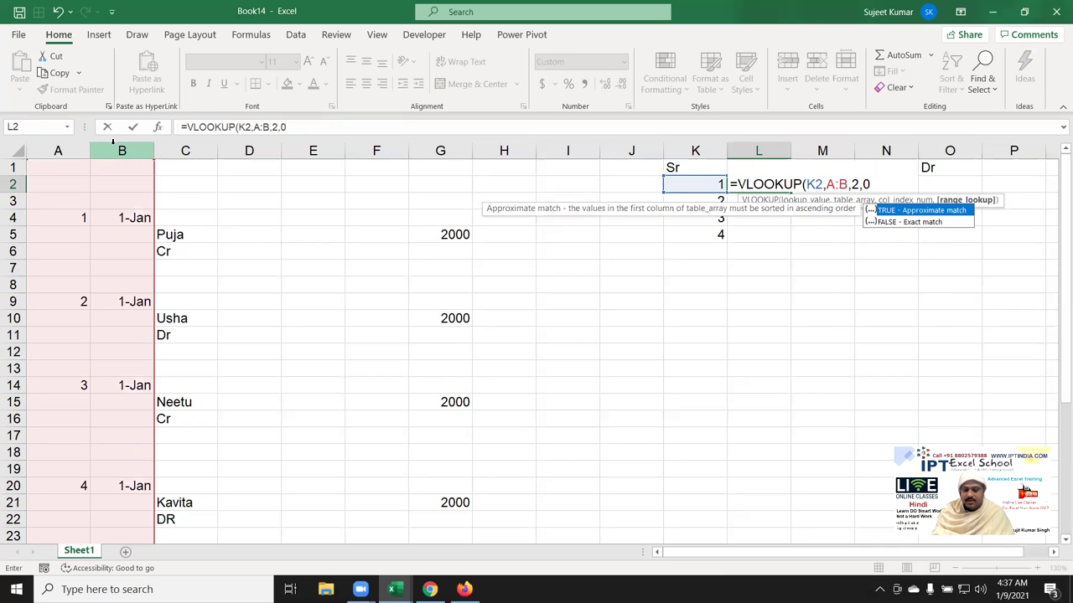
{"action": "type", "text": ")"}
{"action": "key", "text": "ctrl+Return"}
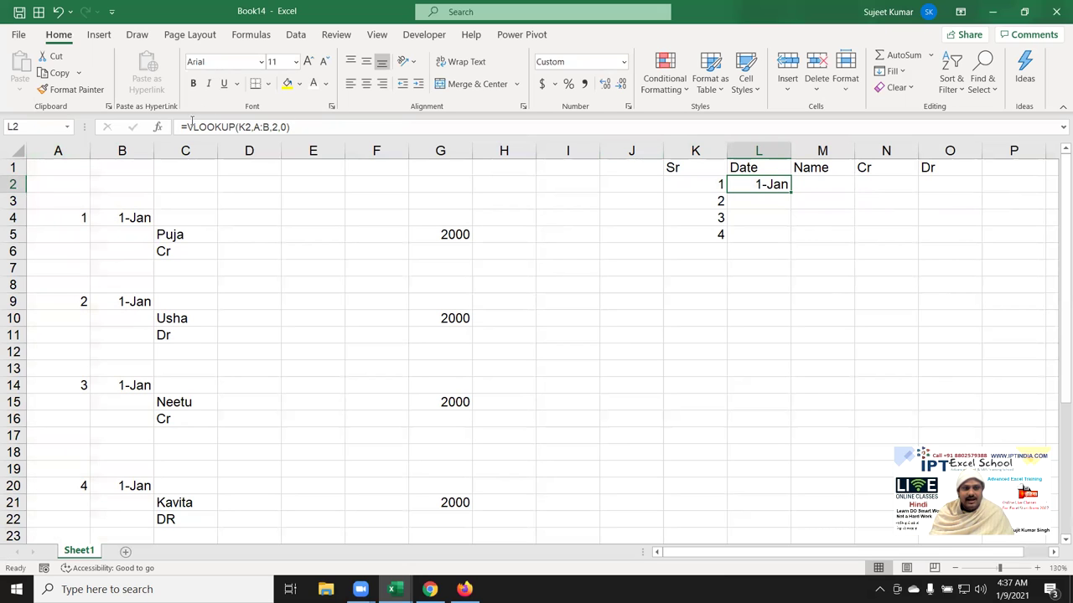
- Wrap L2's lookup in IFERROR and copy it down to row 14
{"action": "double_click", "coordinate": [757, 184]}
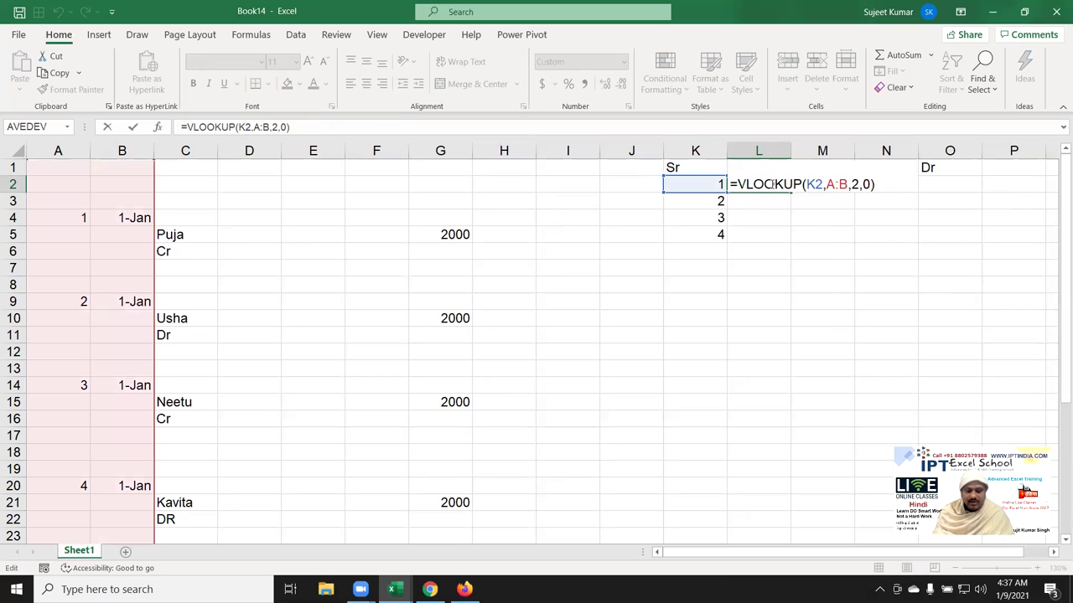
{"action": "left_click", "coordinate": [730, 183]}
{"action": "type", "text": "if"}
{"action": "key", "text": "Down"}
{"action": "key", "text": "Tab"}
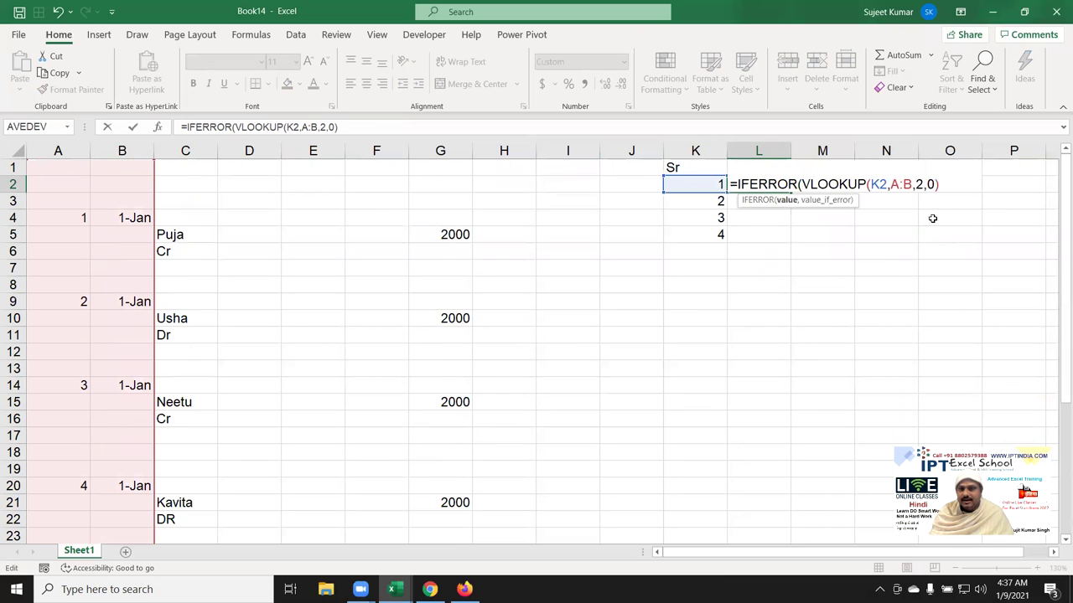
{"action": "left_click", "coordinate": [947, 188]}
{"action": "type", "text": ",0"}
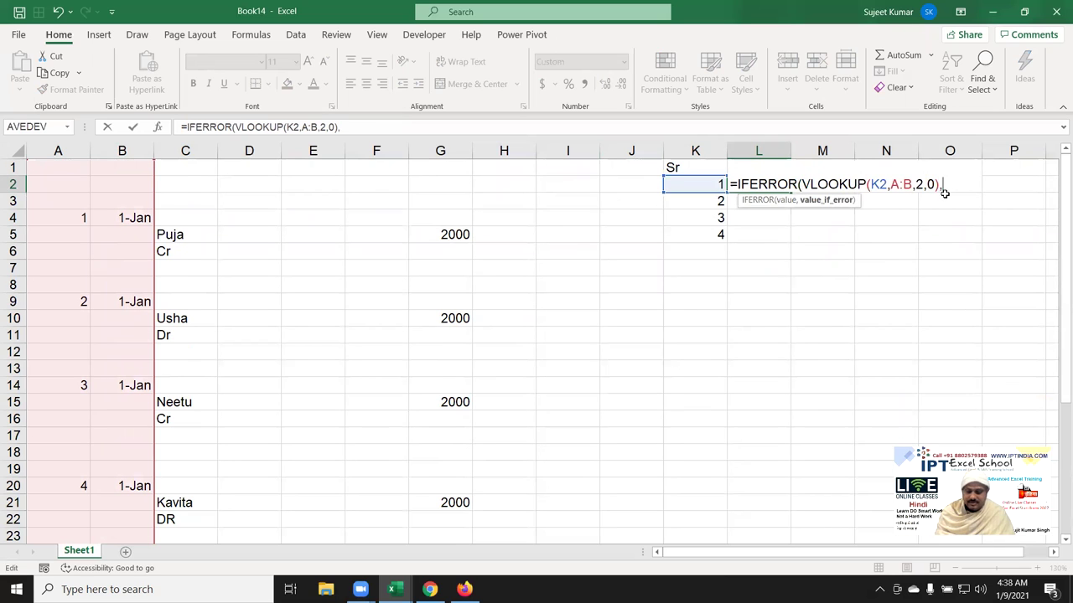
{"action": "type", "text": ")"}
{"action": "key", "text": "Return"}
{"action": "key", "text": "Up"}
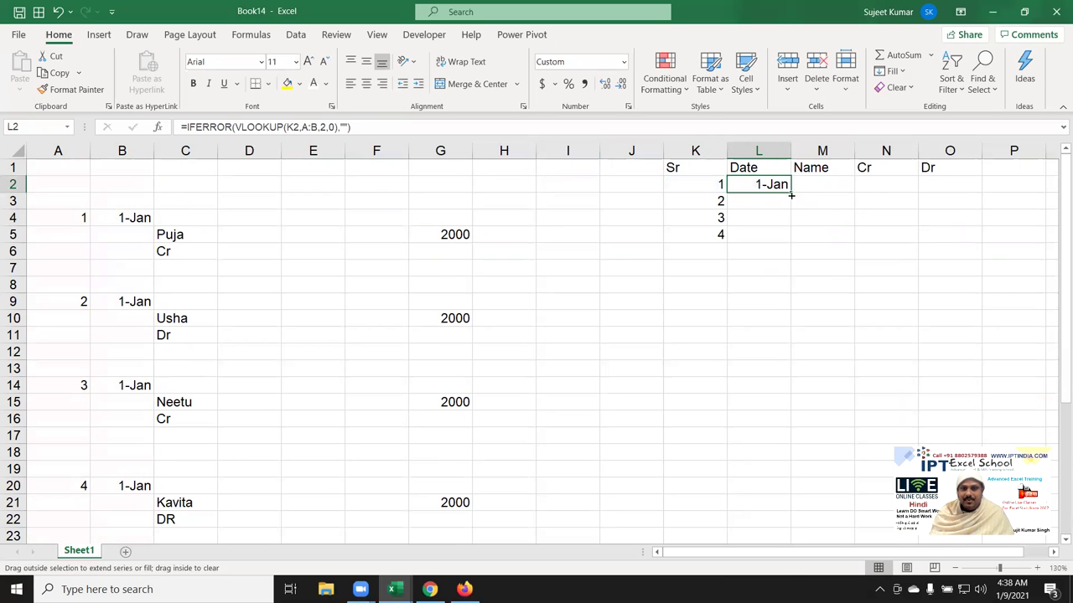
{"action": "left_click_drag", "start_coordinate": [790, 192], "coordinate": [790, 387]}
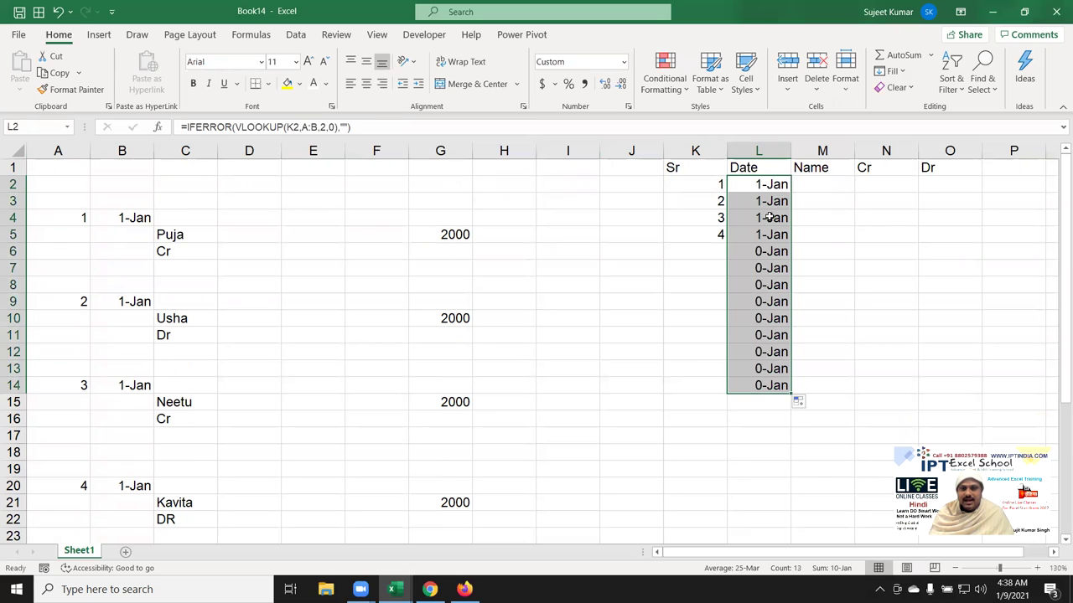
- Inspect the copied lookup in L6 and the Sr formulas in K2, K3 and K6
{"action": "double_click", "coordinate": [767, 251]}
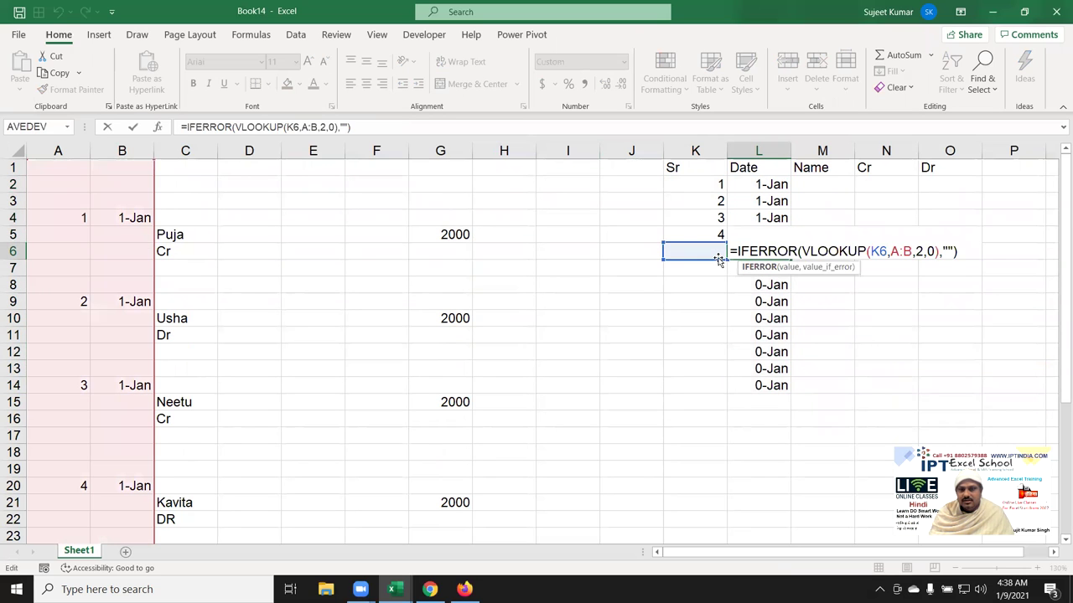
{"action": "key", "text": "Escape"}
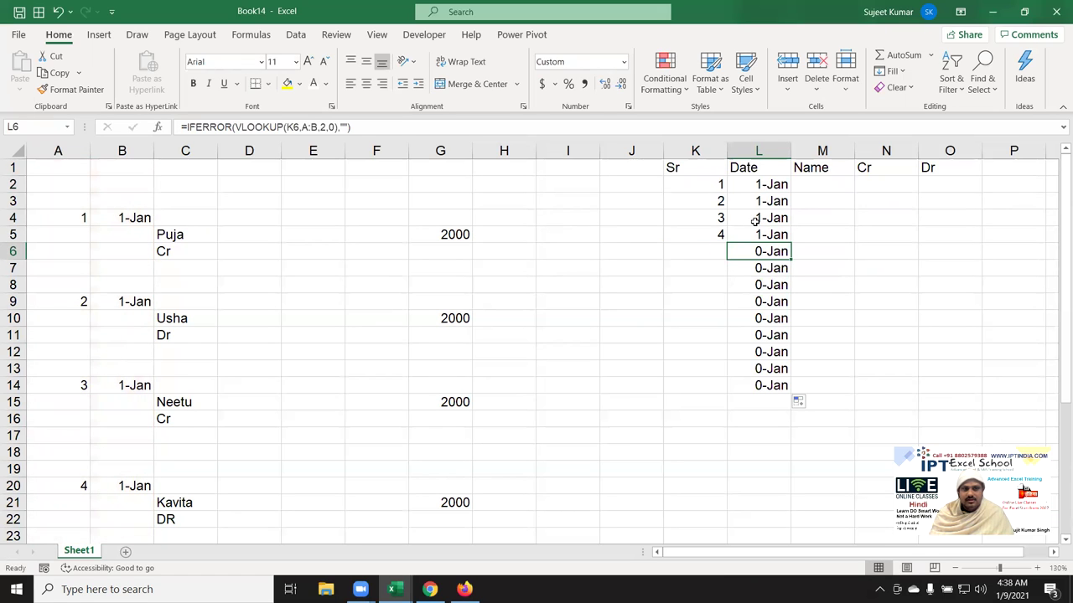
{"action": "left_click", "coordinate": [716, 253]}
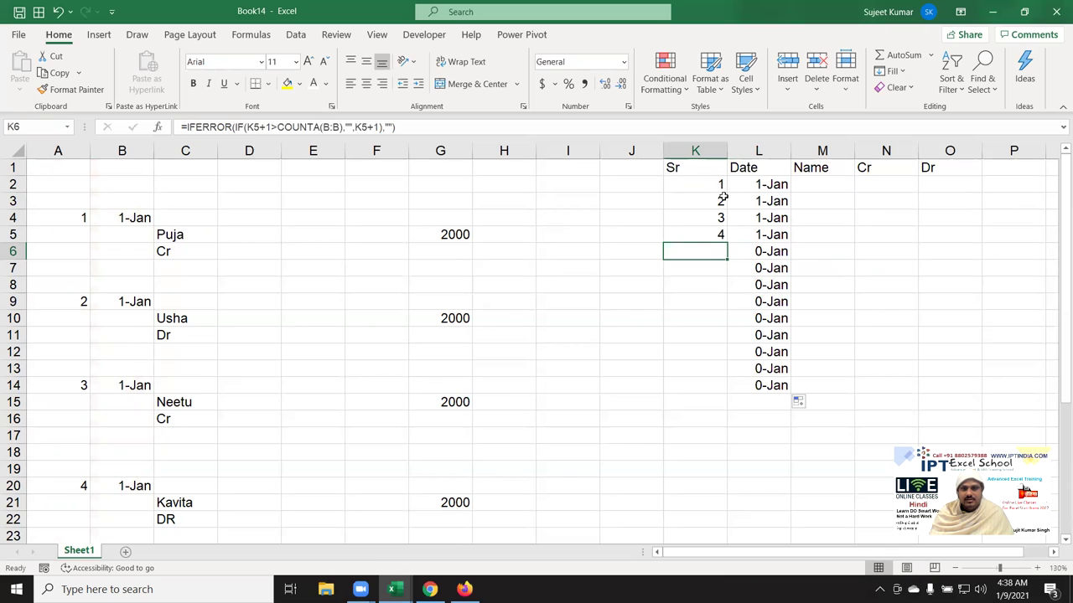
{"action": "left_click", "coordinate": [690, 182]}
{"action": "left_click", "coordinate": [713, 199]}
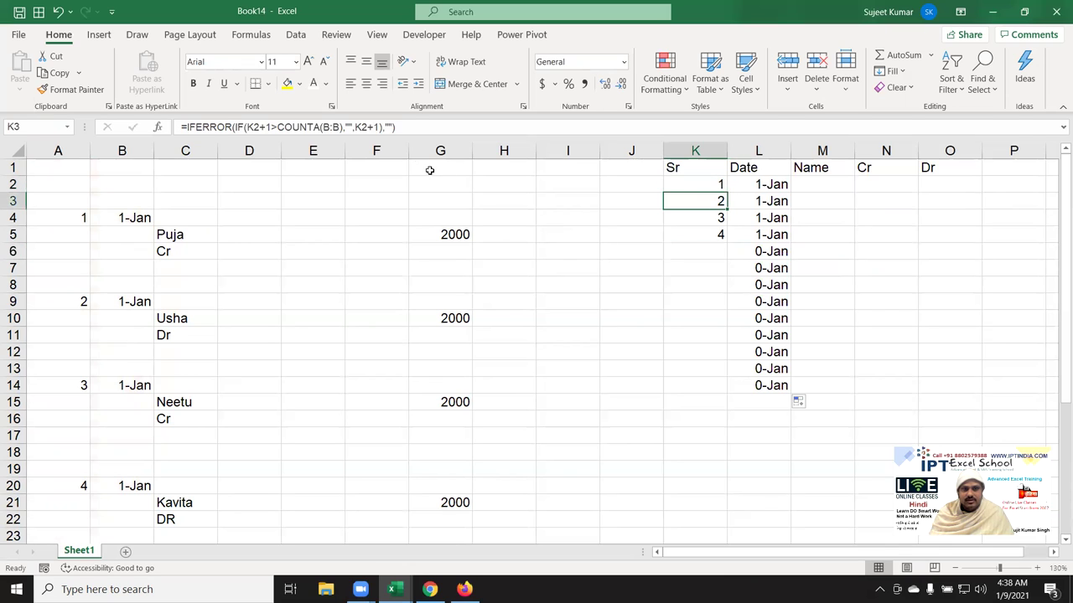
- Change K3 to =IFERROR(IF(K2+1>COUNTA(B:B)," ",K2+1)," ") and fill it down to K14
{"action": "left_click", "coordinate": [388, 127]}
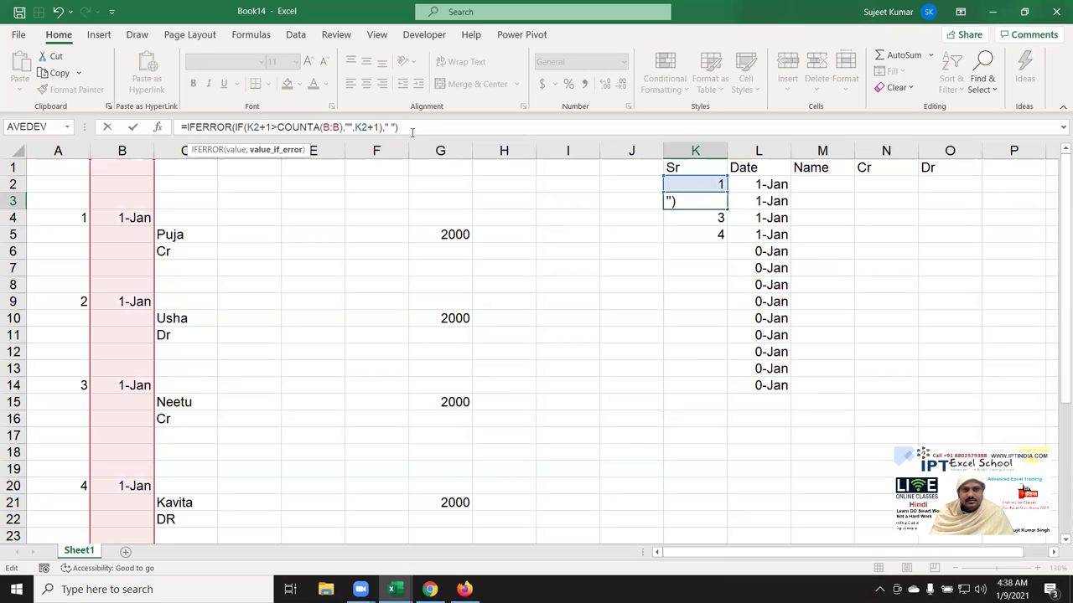
{"action": "key", "text": "Return"}
{"action": "left_click", "coordinate": [702, 203]}
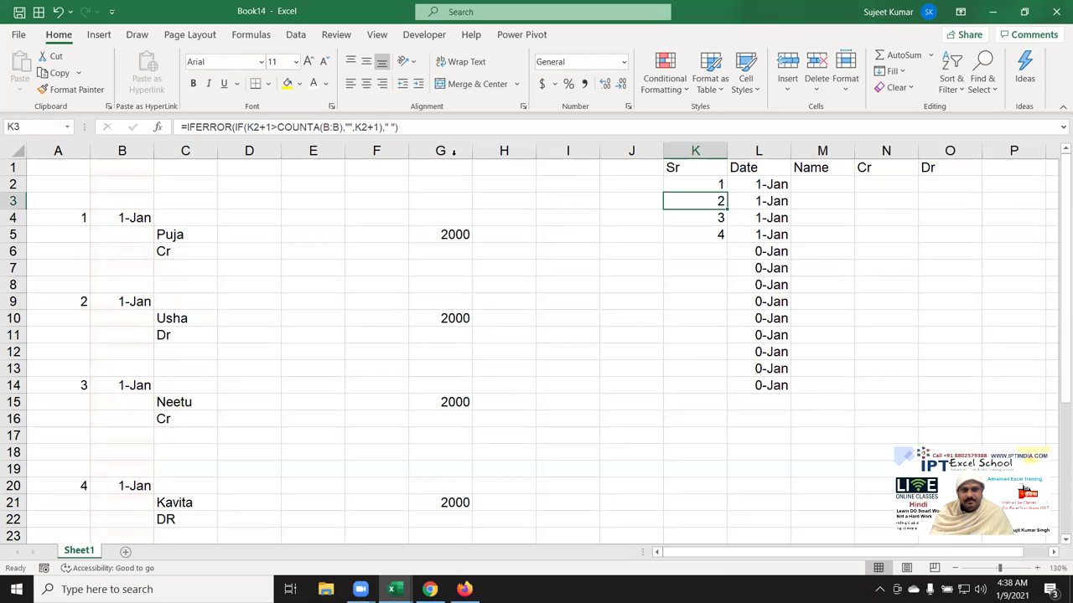
{"action": "left_click", "coordinate": [347, 127]}
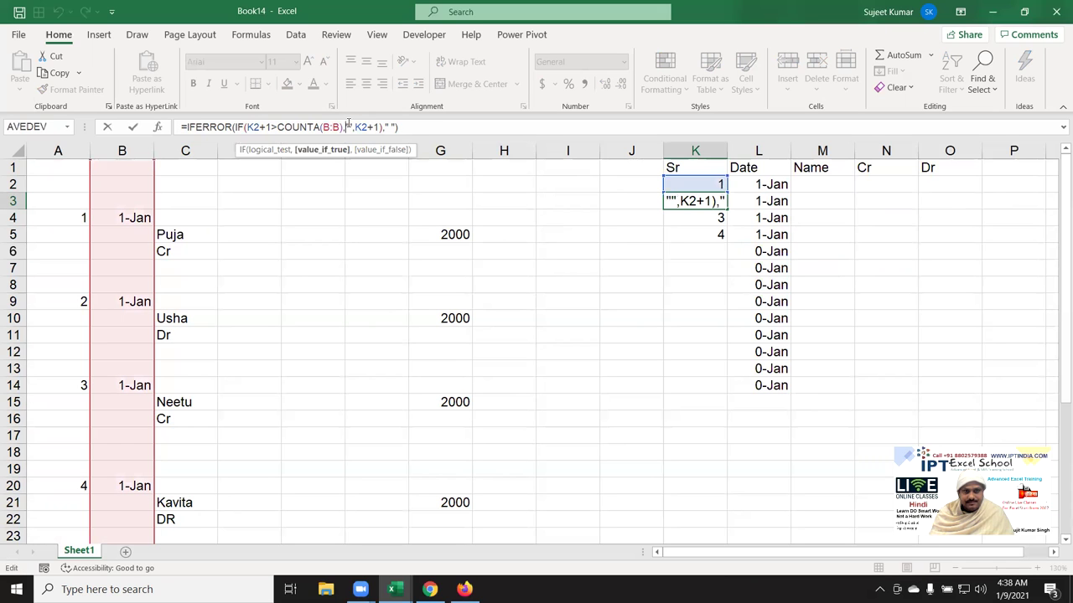
{"action": "key", "text": "Return"}
{"action": "left_click", "coordinate": [699, 199]}
{"action": "double_click", "coordinate": [726, 212]}
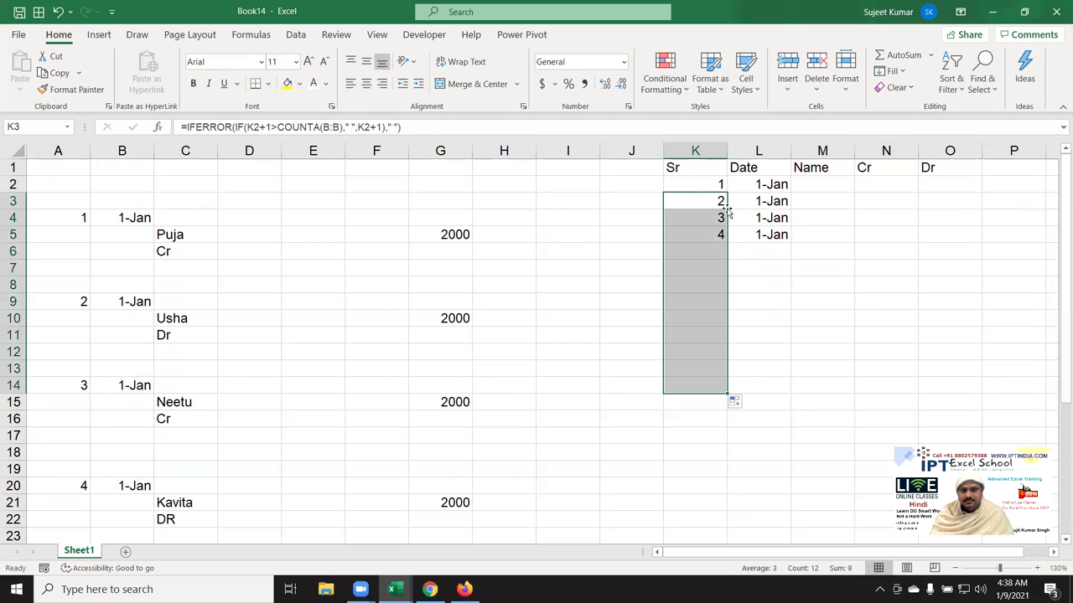
- Compare the Date results in L2 and L3 with the first record in B4 and C5
{"action": "left_click", "coordinate": [757, 200]}
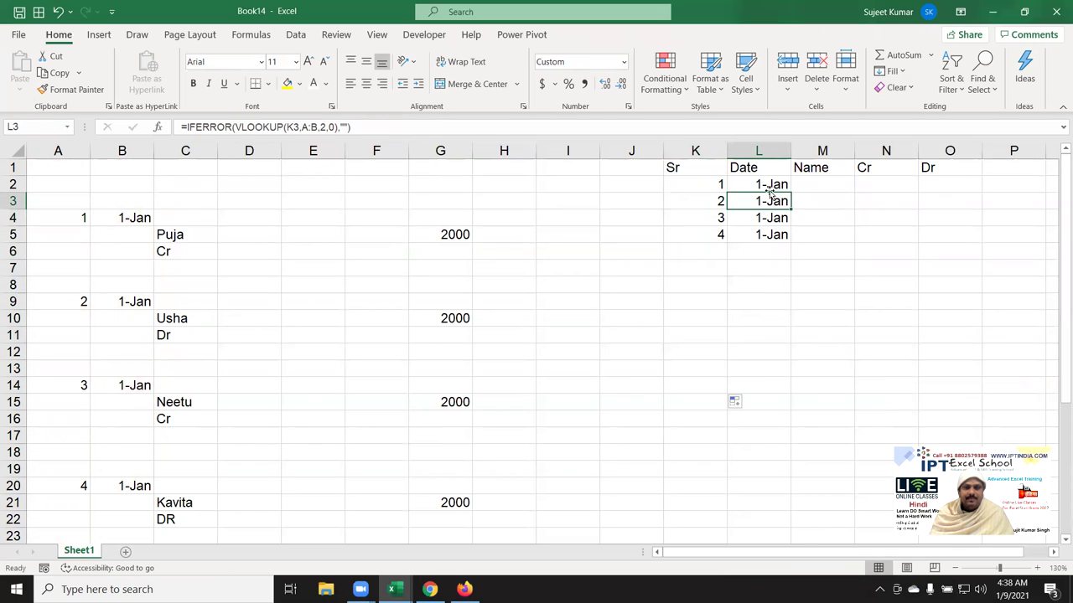
{"action": "left_click", "coordinate": [141, 221]}
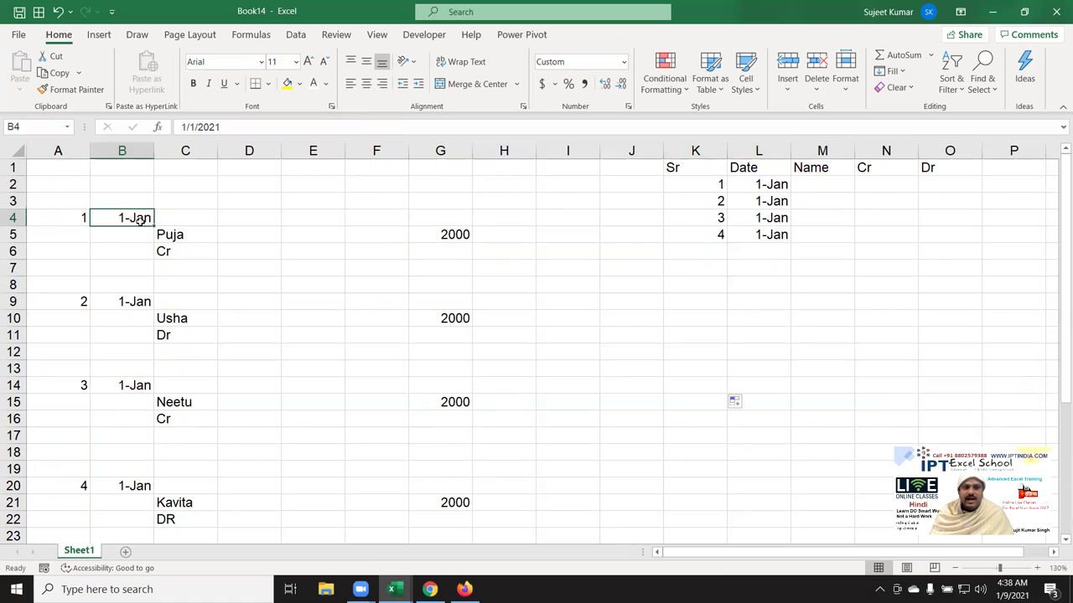
{"action": "left_click", "coordinate": [165, 234]}
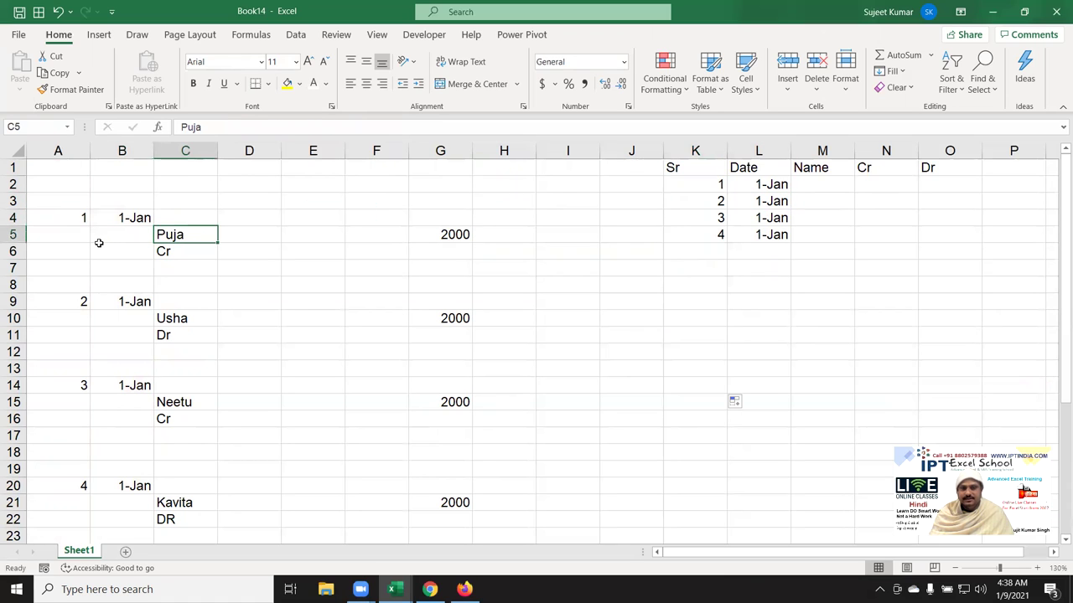
{"action": "left_click", "coordinate": [767, 183]}
- Enter =MATCH(K2,A:A,0) in M2 to locate the serial number's row in column A
{"action": "left_click", "coordinate": [813, 187]}
{"action": "type", "text": "="}
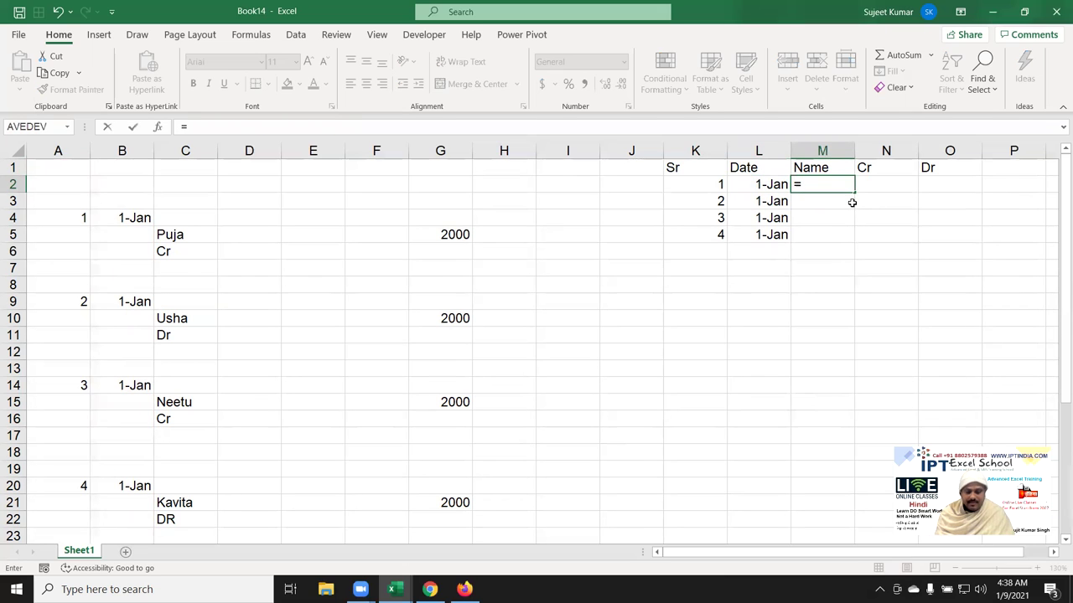
{"action": "type", "text": "m"}
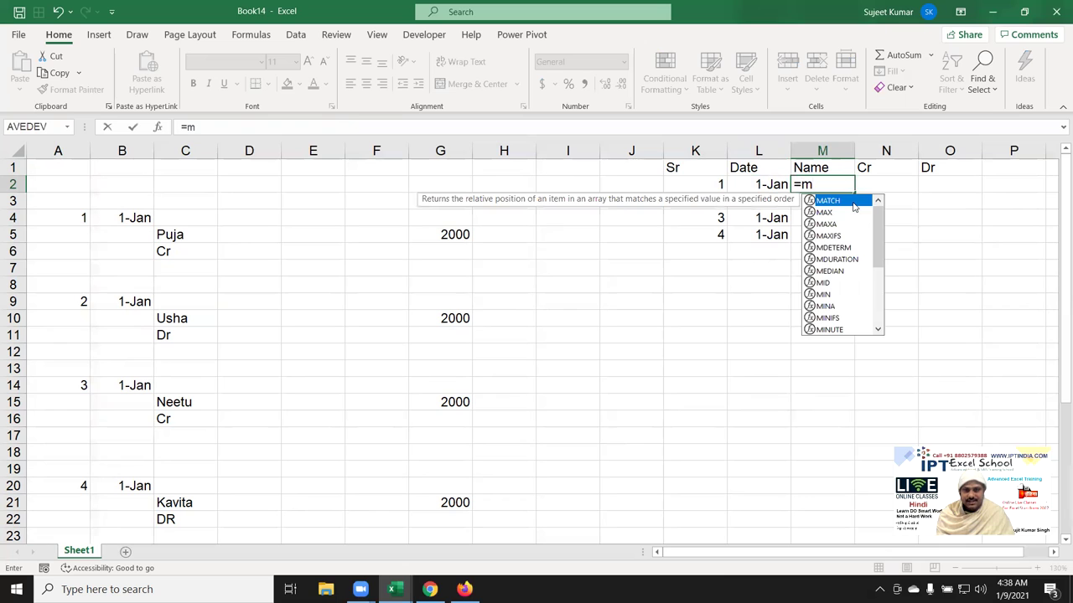
{"action": "double_click", "coordinate": [854, 206]}
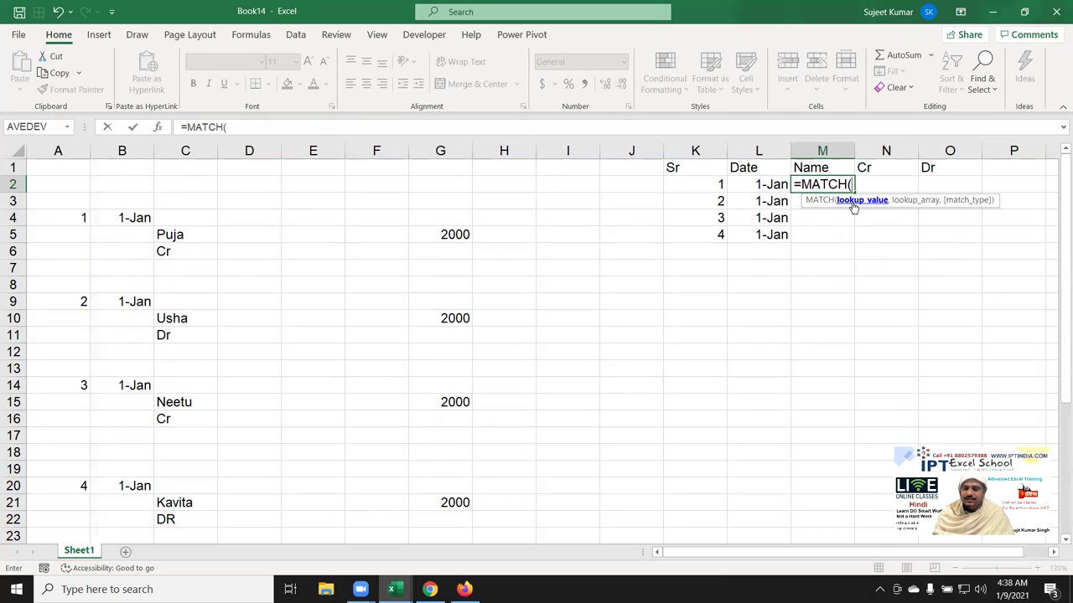
{"action": "left_click", "coordinate": [683, 191]}
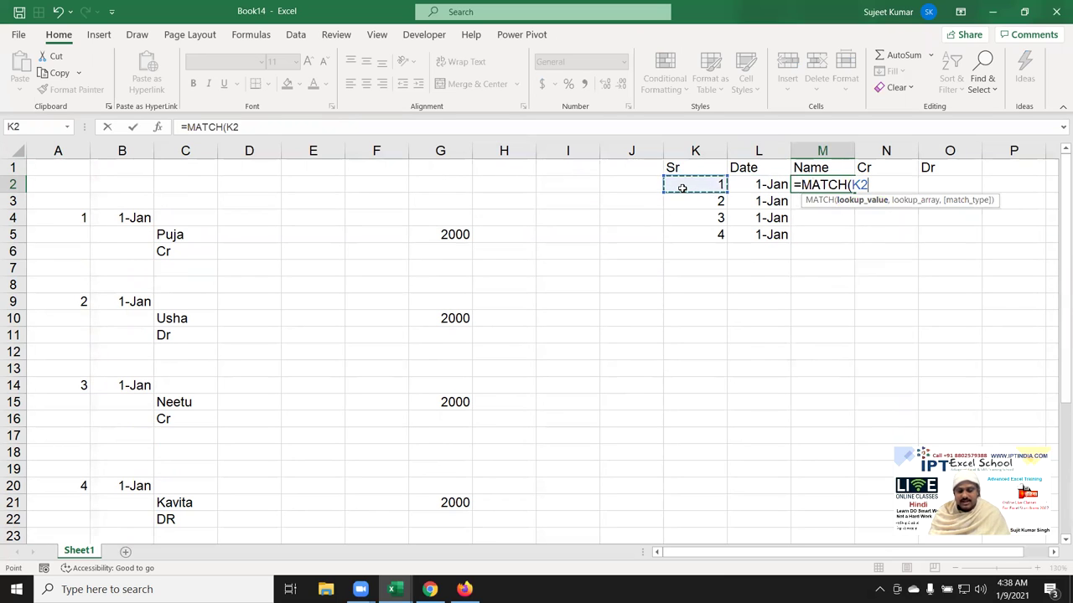
{"action": "type", "text": ","}
{"action": "left_click", "coordinate": [80, 149]}
{"action": "type", "text": ",0"}
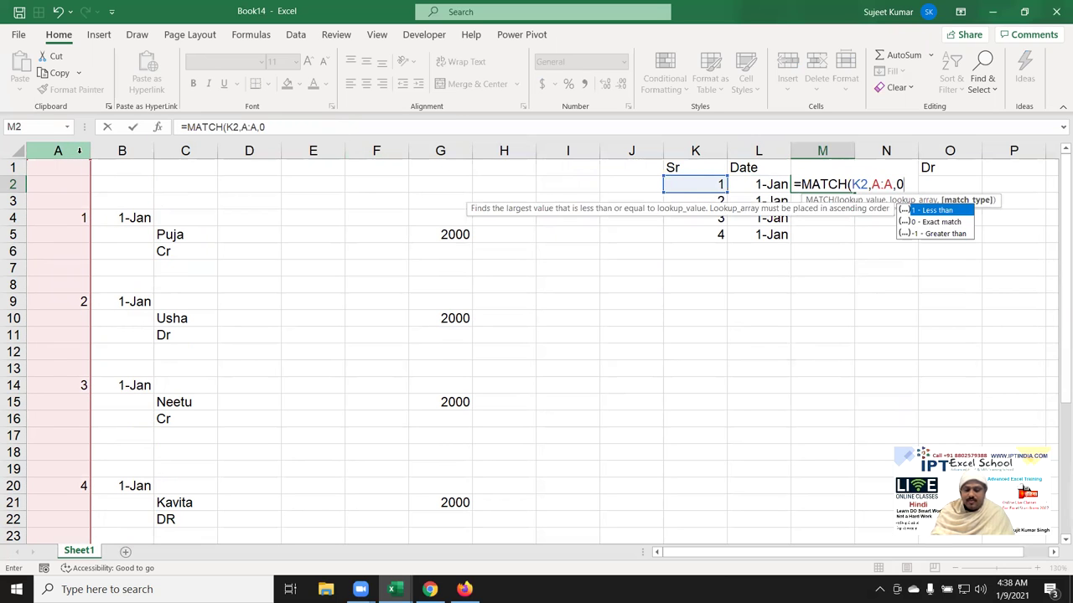
{"action": "type", "text": ")"}
{"action": "key", "text": "Return"}
{"action": "key", "text": "Up"}
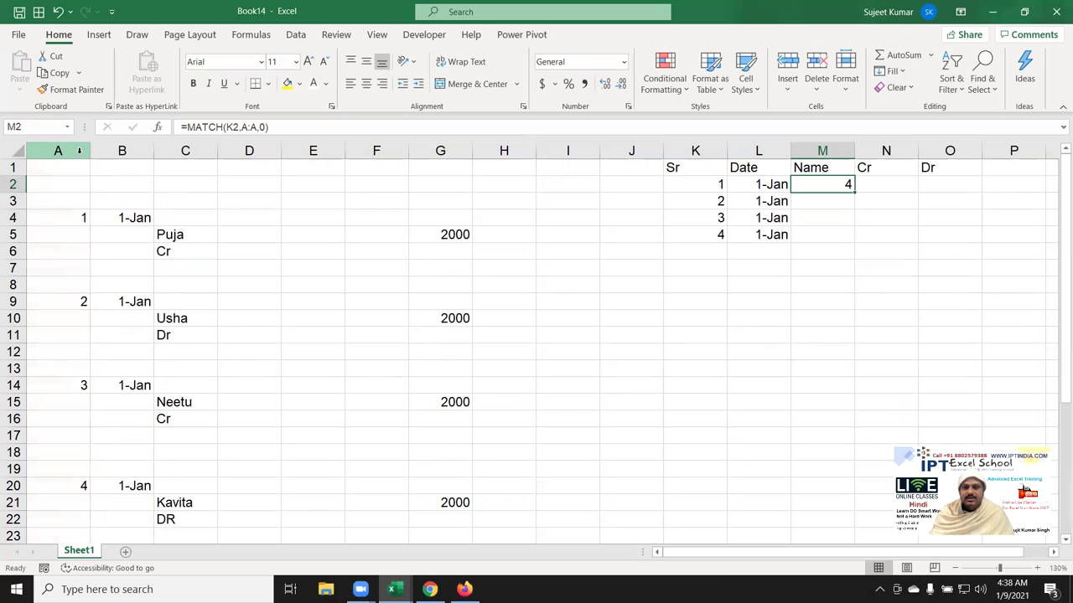
- Wrap the MATCH in INDEX(C:C, ...+1) to return the name below the matched serial
{"action": "left_click", "coordinate": [182, 128]}
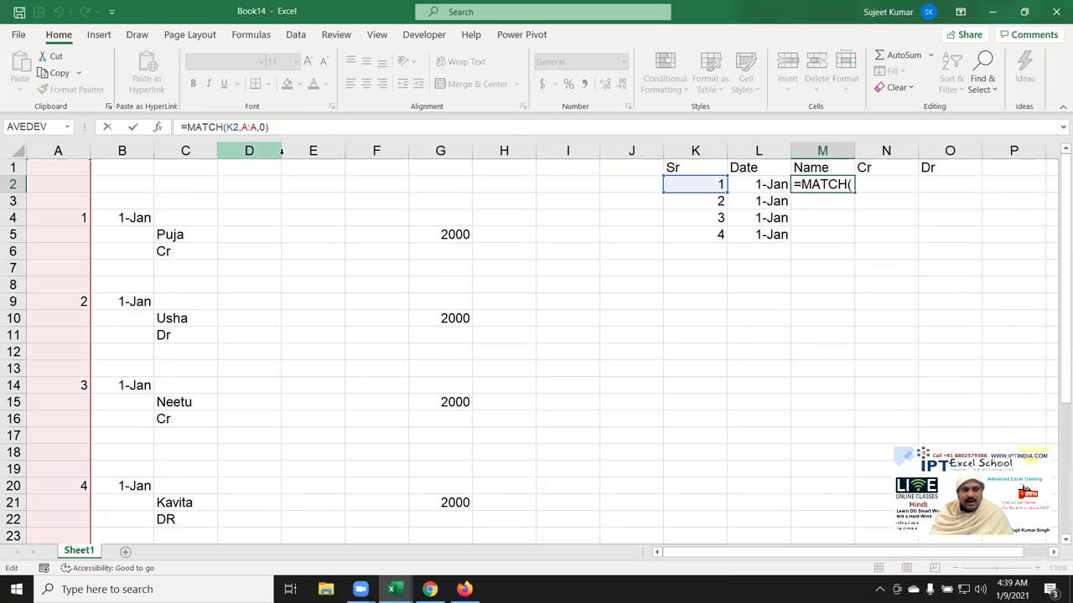
{"action": "type", "text": "in"}
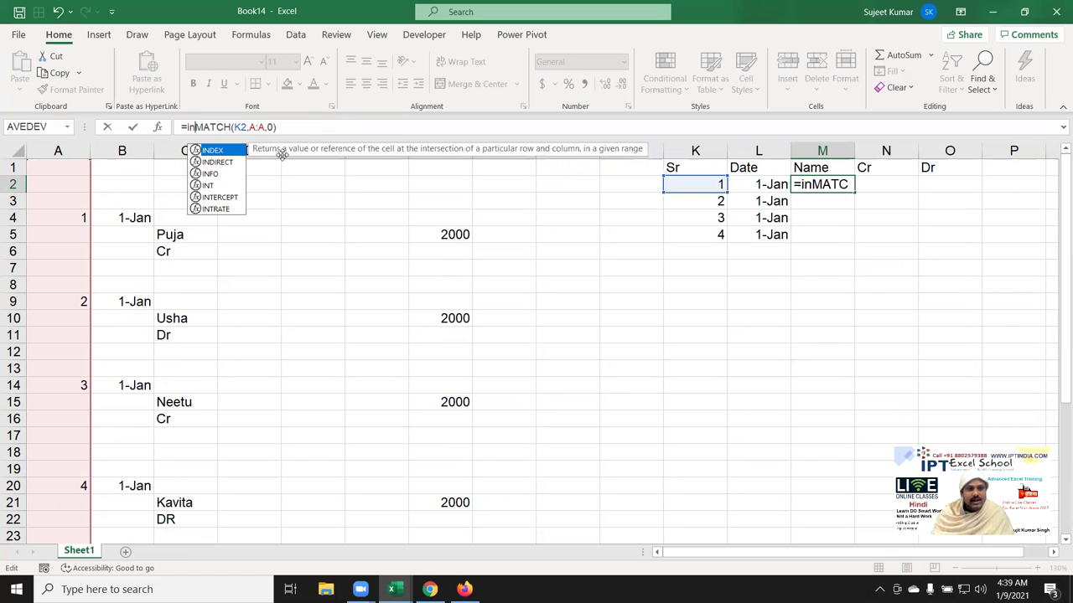
{"action": "key", "text": "Tab"}
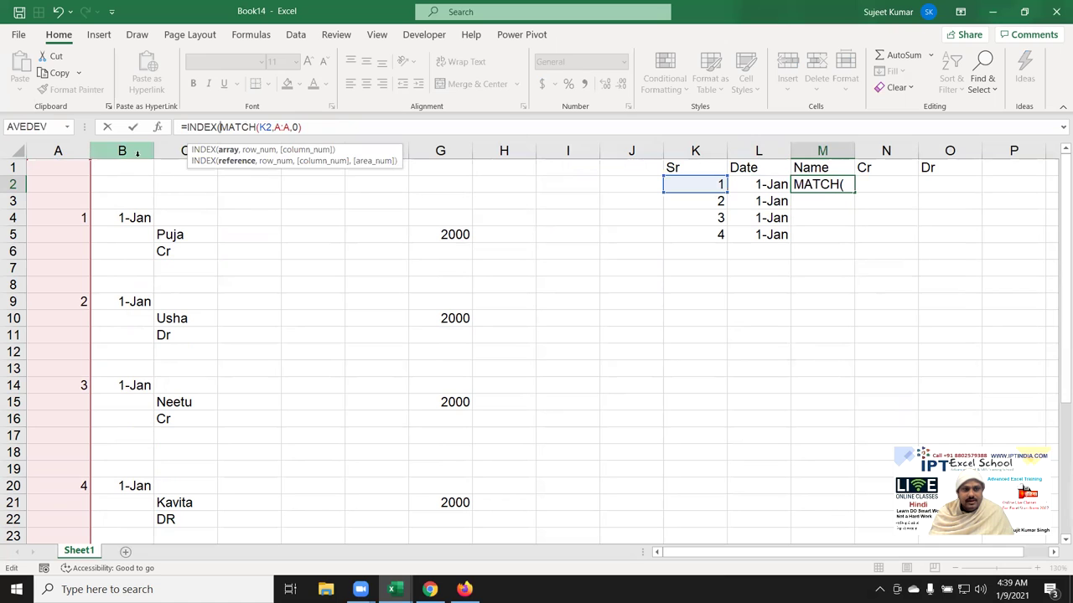
{"action": "left_click", "coordinate": [164, 151]}
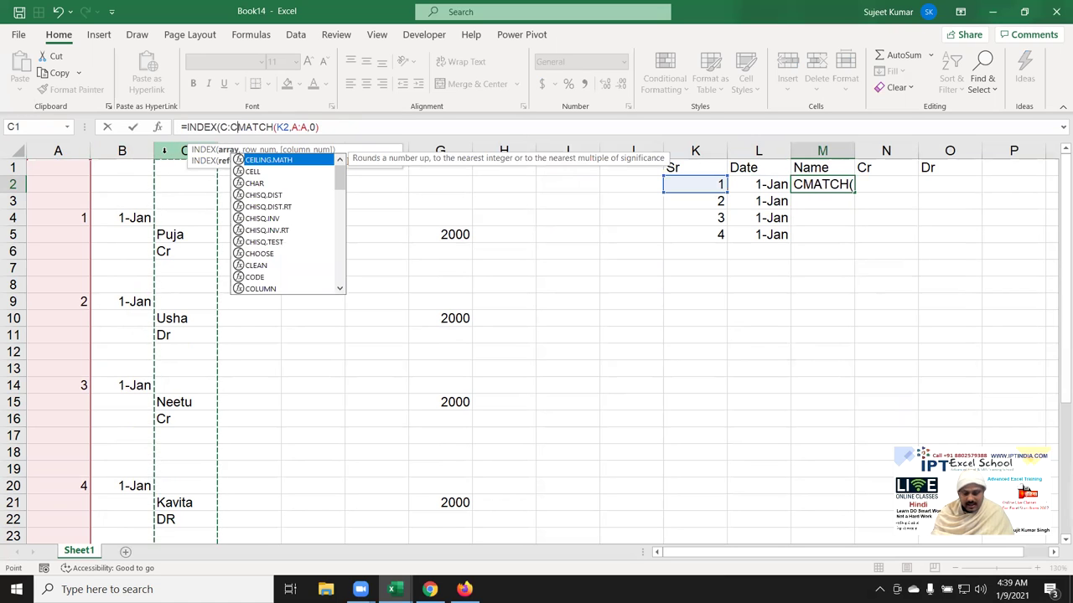
{"action": "type", "text": ","}
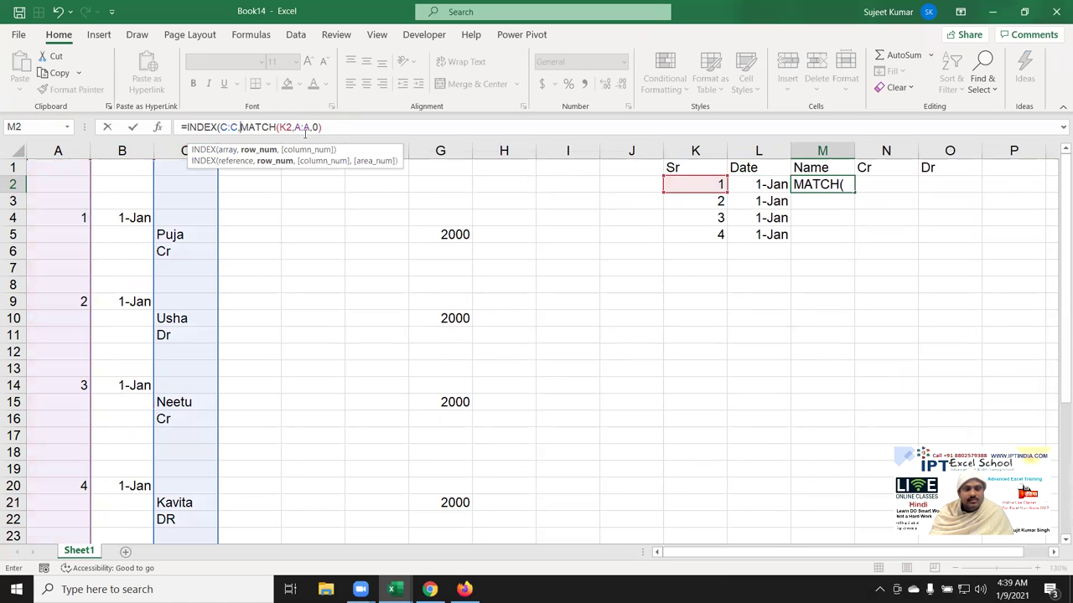
{"action": "left_click", "coordinate": [354, 127]}
{"action": "type", "text": "+1"}
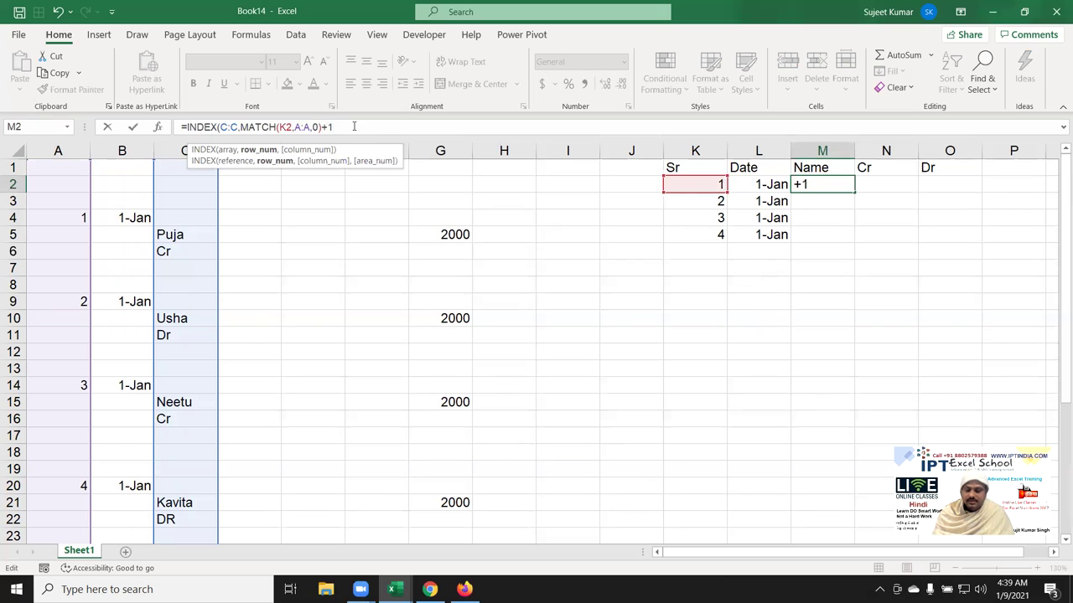
{"action": "key", "text": "Return"}
{"action": "key", "text": "Return"}
{"action": "key", "text": "Up"}
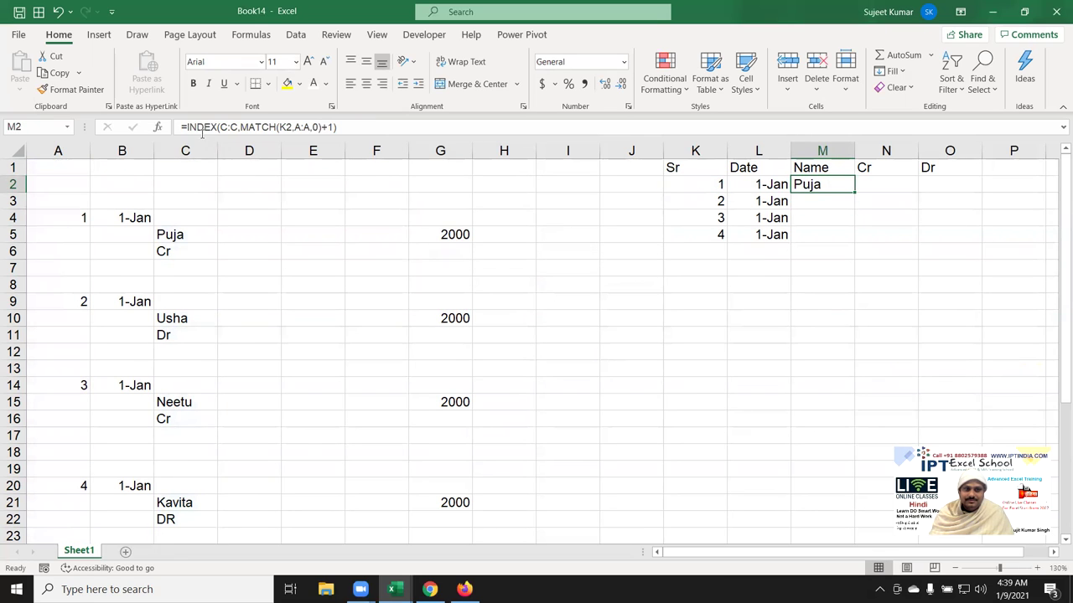
- Wrap the formula in IFERROR(...,"") and fill it down to row 14
{"action": "left_click", "coordinate": [189, 126]}
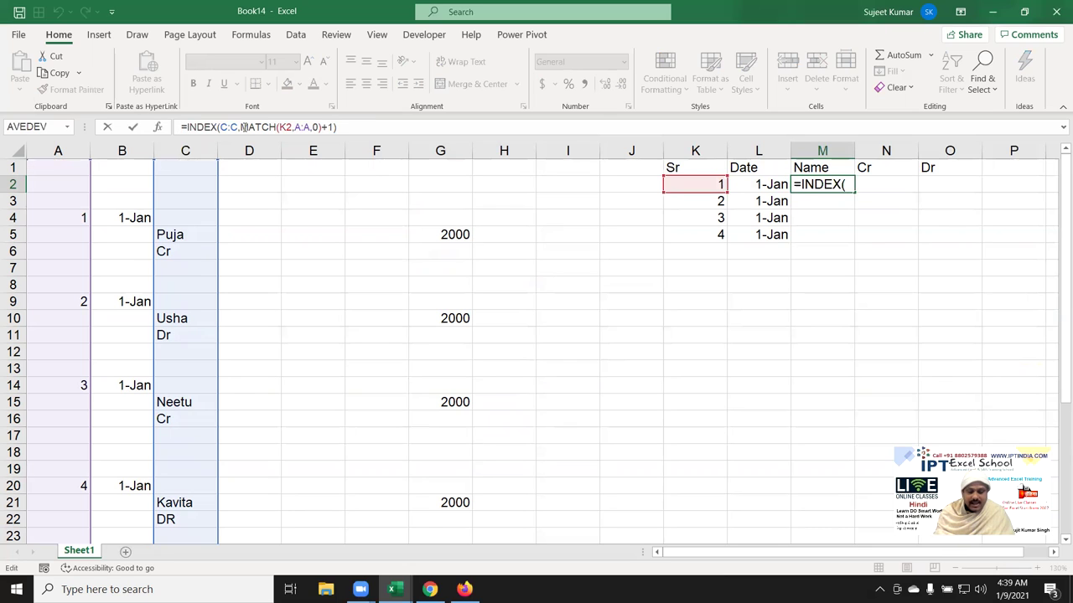
{"action": "type", "text": "IFERROR("}
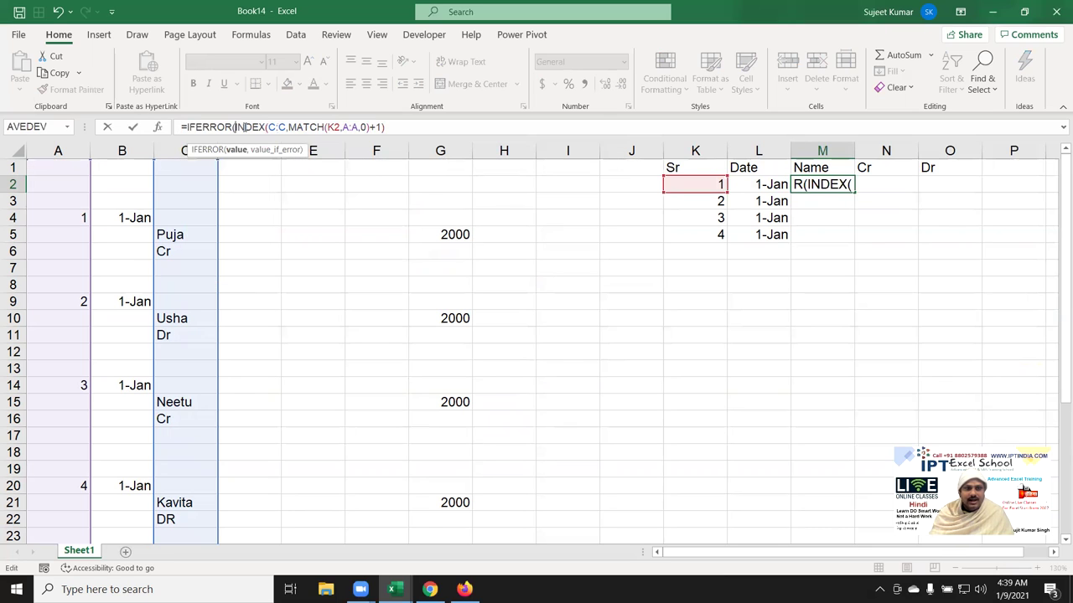
{"action": "left_click", "coordinate": [397, 127]}
{"action": "type", "text": ","}
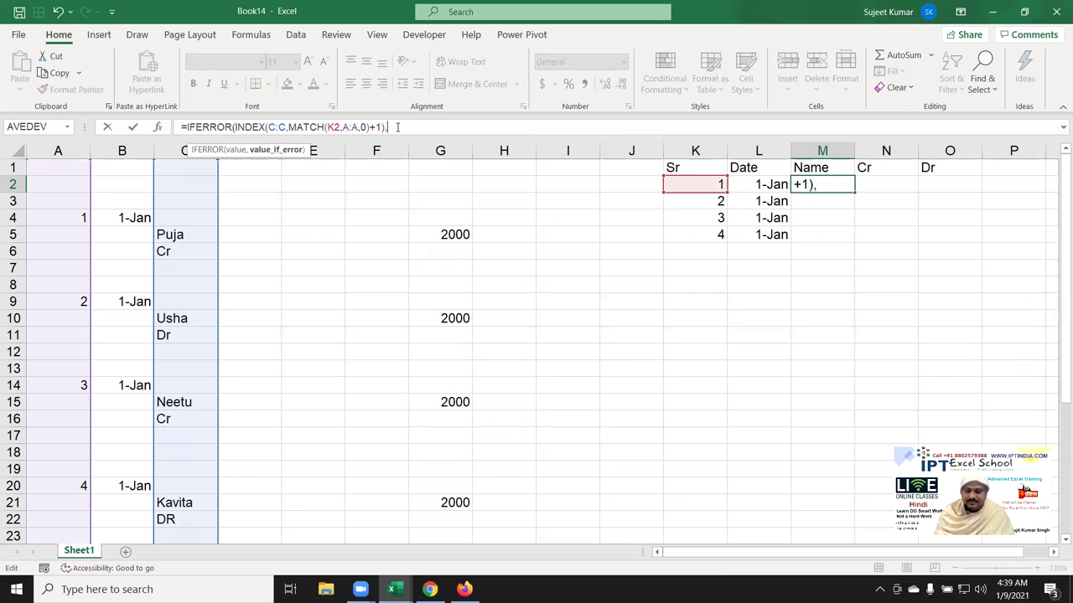
{"action": "type", "text": "\"\")"}
{"action": "key", "text": "Return"}
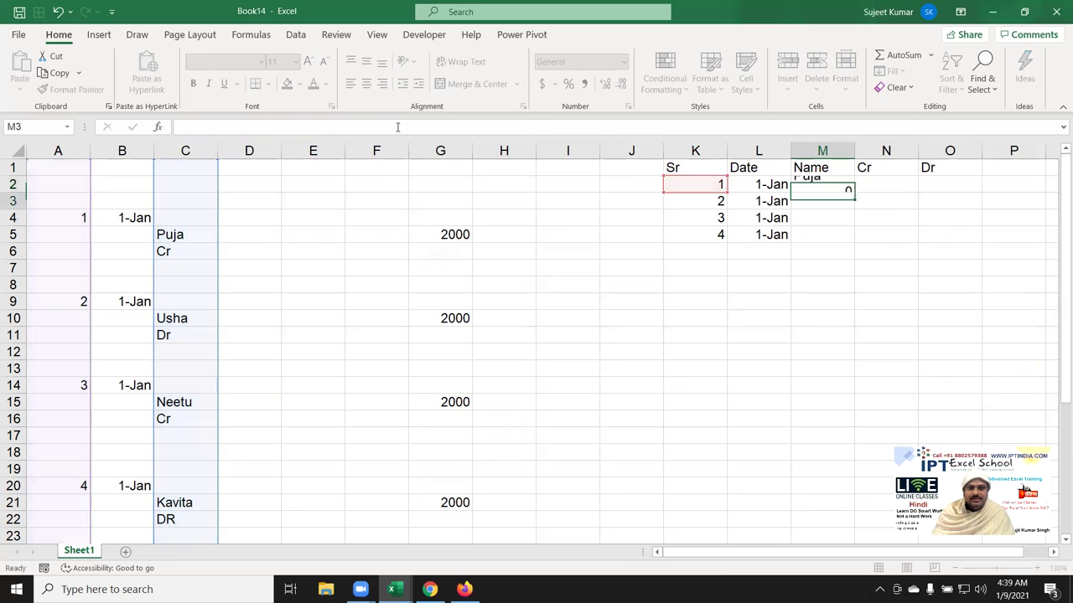
{"action": "key", "text": "Up"}
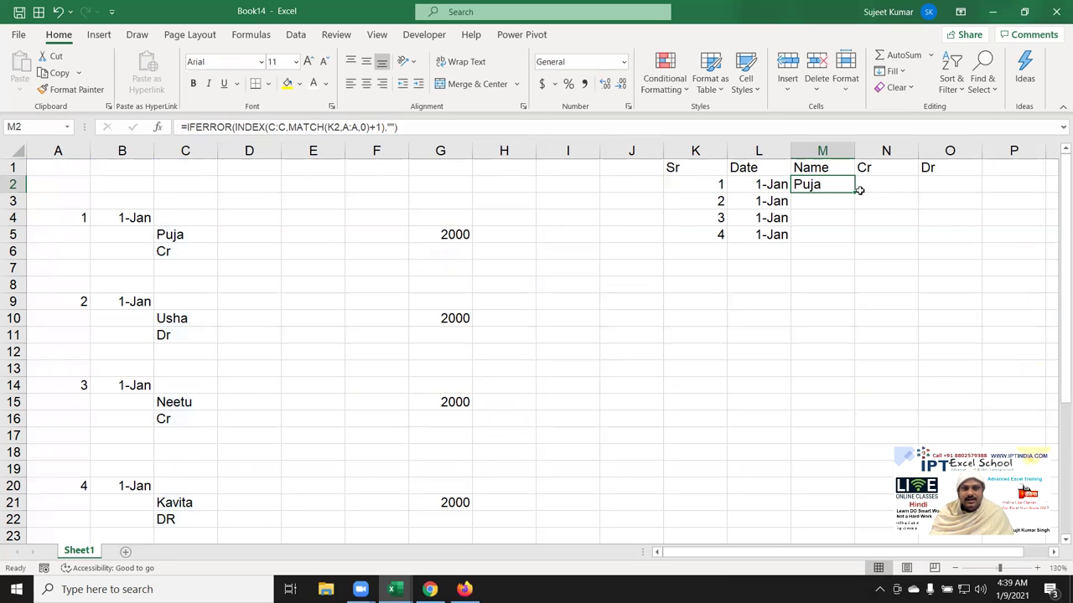
{"action": "double_click", "coordinate": [855, 191]}
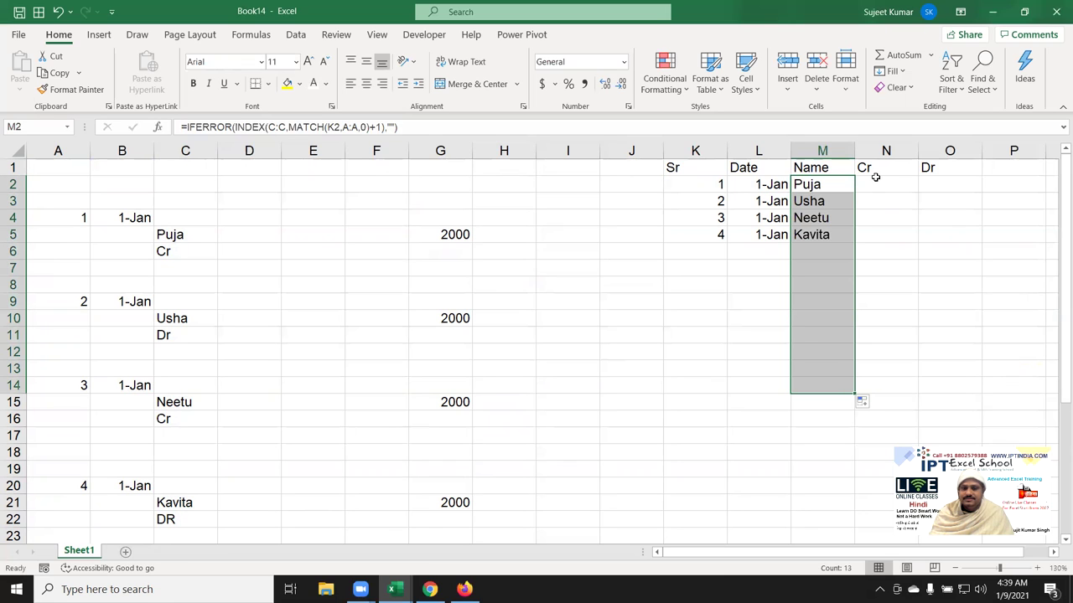
- Copy M2's complete Name formula text from the formula bar, leaving M2 unchanged
{"action": "left_click", "coordinate": [874, 180]}
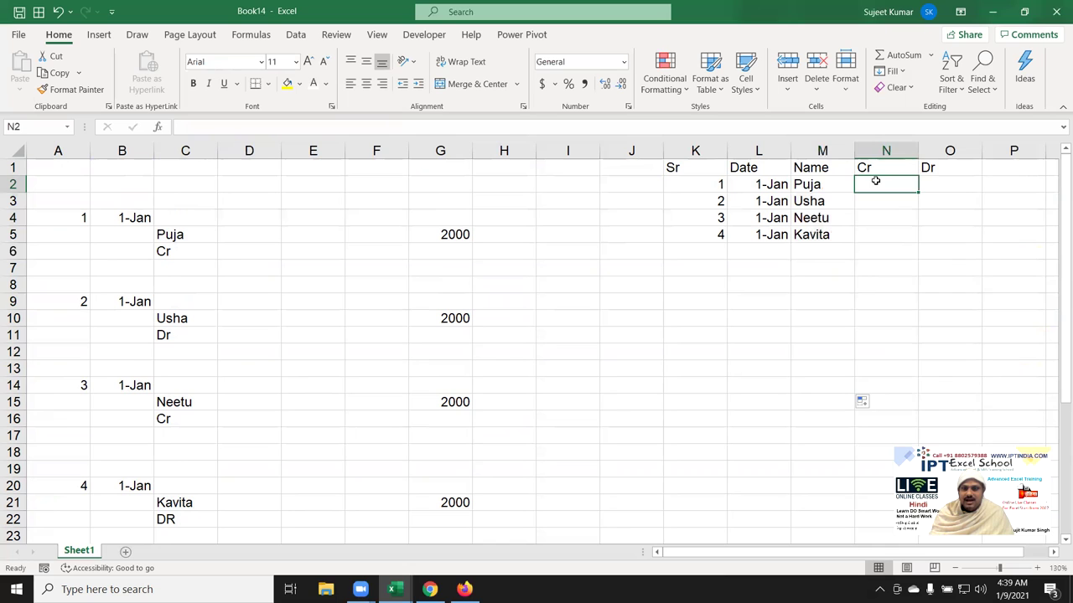
{"action": "left_click", "coordinate": [817, 184]}
{"action": "left_click_drag", "start_coordinate": [420, 123], "coordinate": [181, 127]}
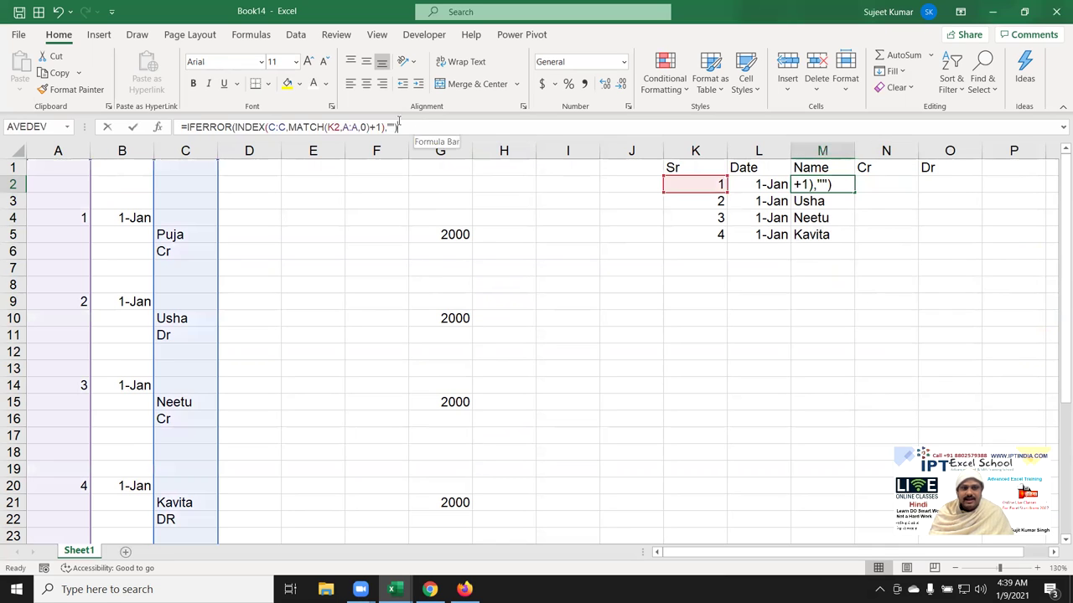
{"action": "key", "text": "ctrl+c"}
{"action": "key", "text": "Escape"}
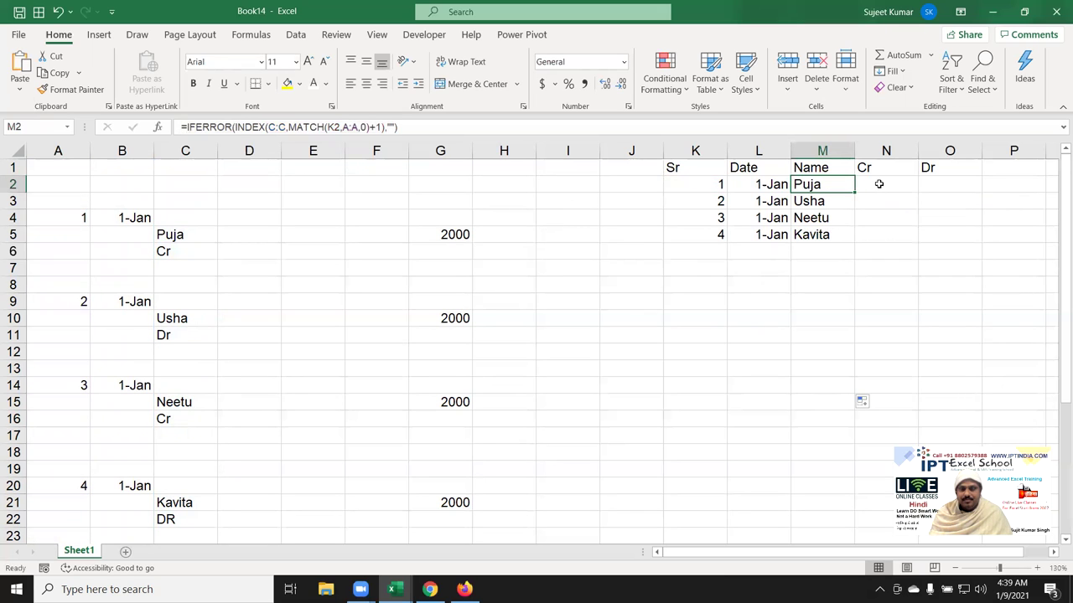
{"action": "left_click", "coordinate": [878, 184]}
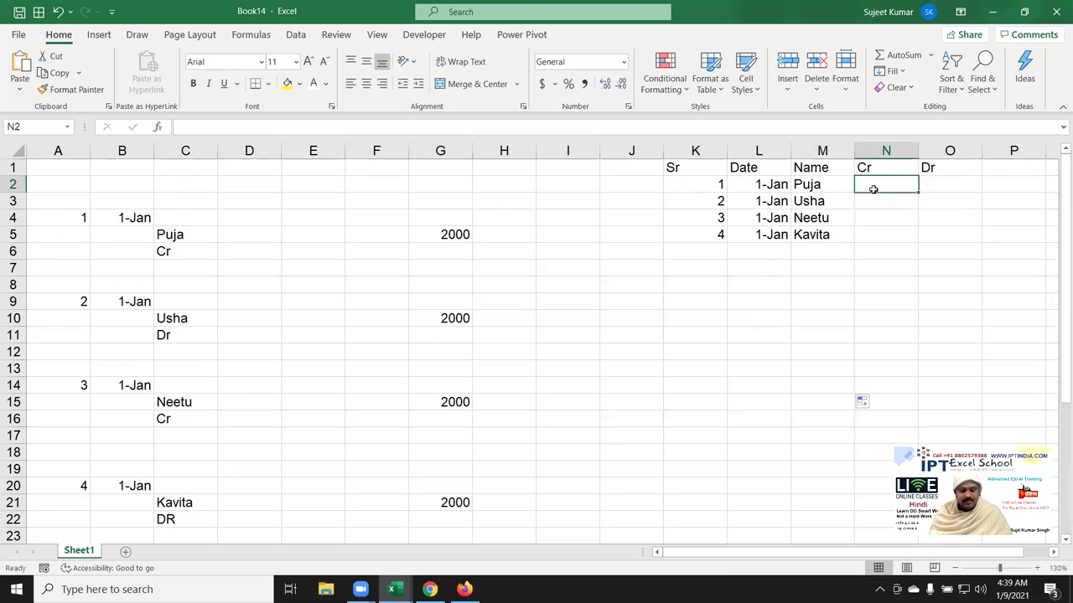
{"action": "double_click", "coordinate": [871, 195]}
{"action": "key", "text": "ctrl+v"}
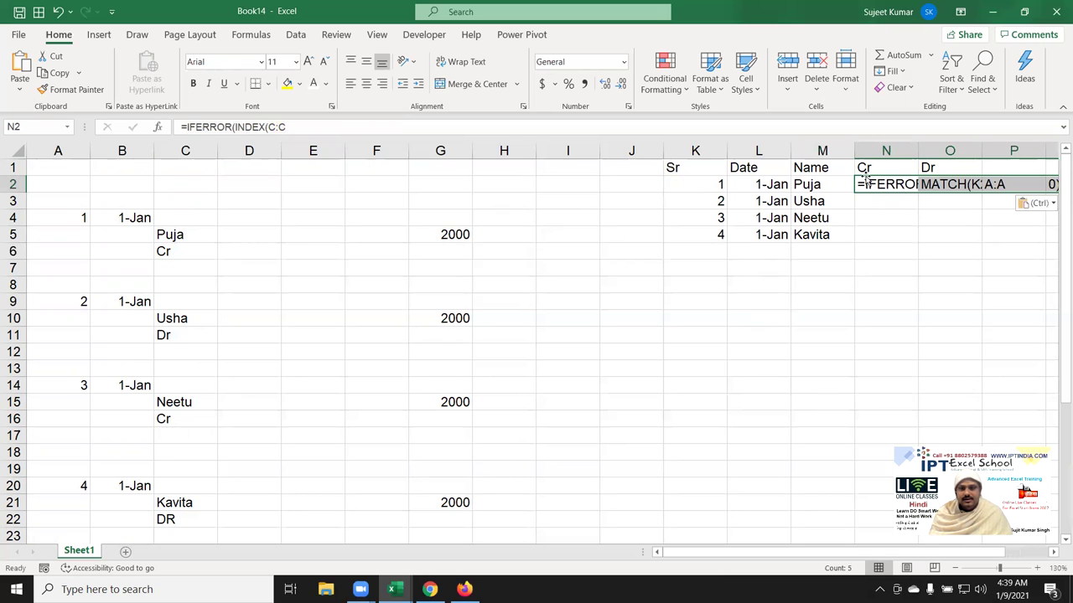
{"action": "key", "text": "Escape"}
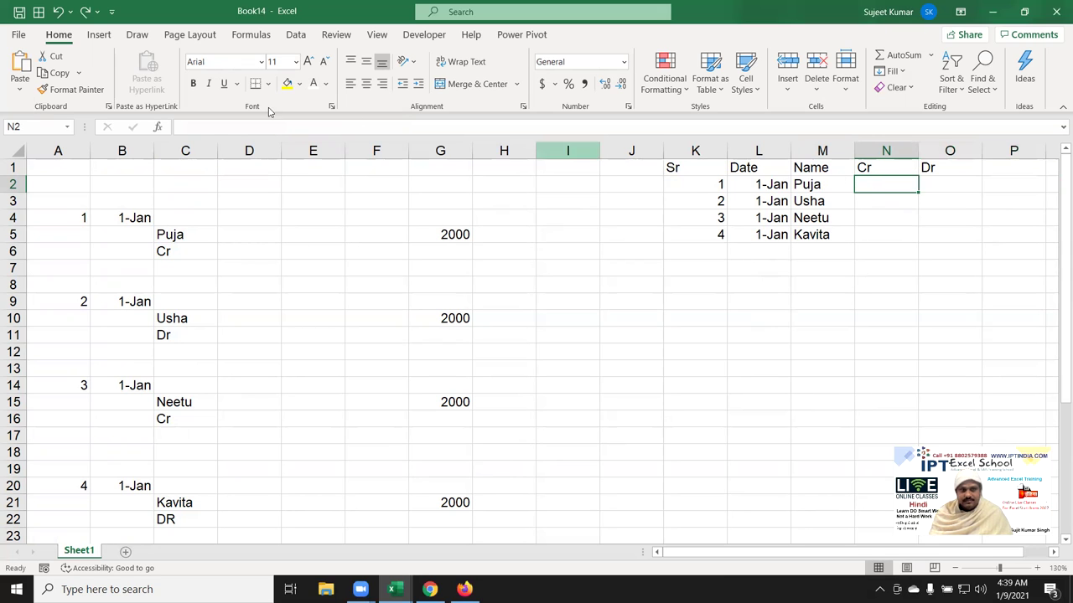
{"action": "double_click", "coordinate": [869, 188]}
{"action": "key", "text": "ctrl+v"}
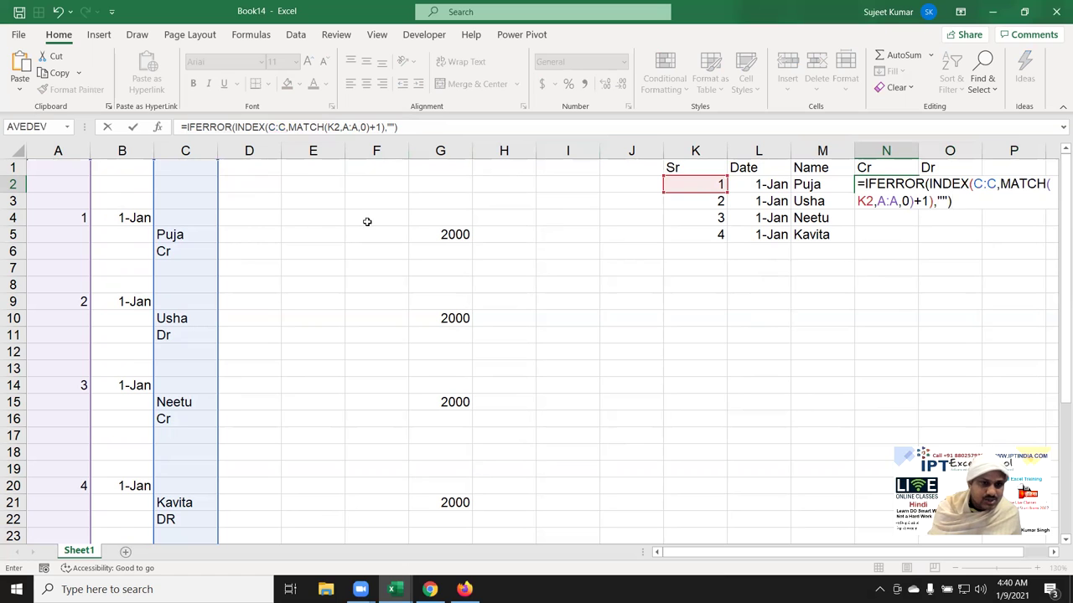
{"action": "left_click", "coordinate": [379, 127]}
{"action": "key", "text": "BackSpace"}
{"action": "type", "text": "2"}
{"action": "key", "text": "Return"}
{"action": "key", "text": "Up"}
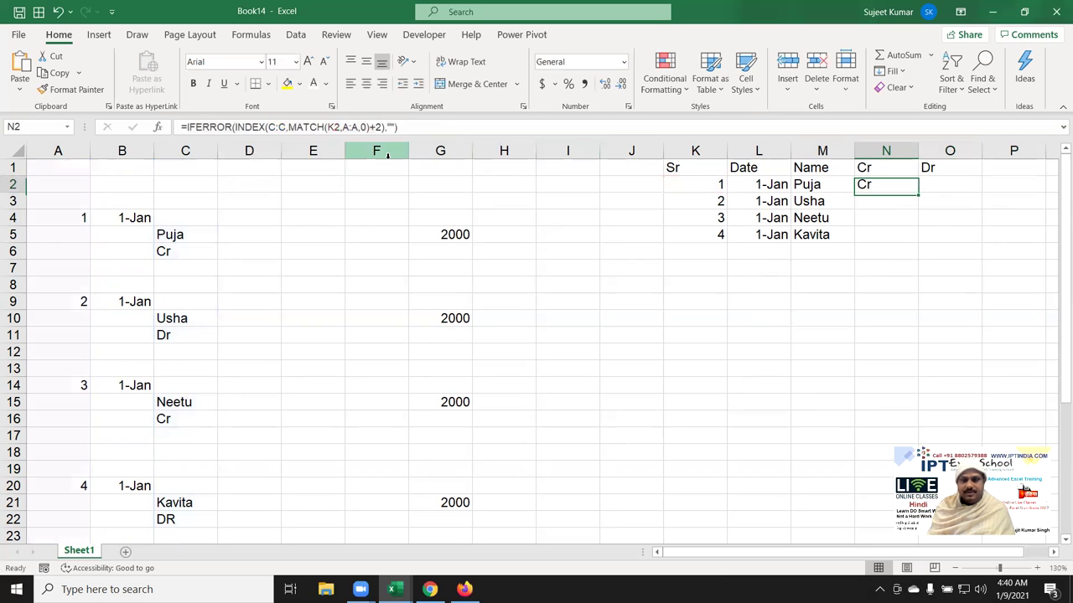
{"action": "left_click", "coordinate": [191, 126]}
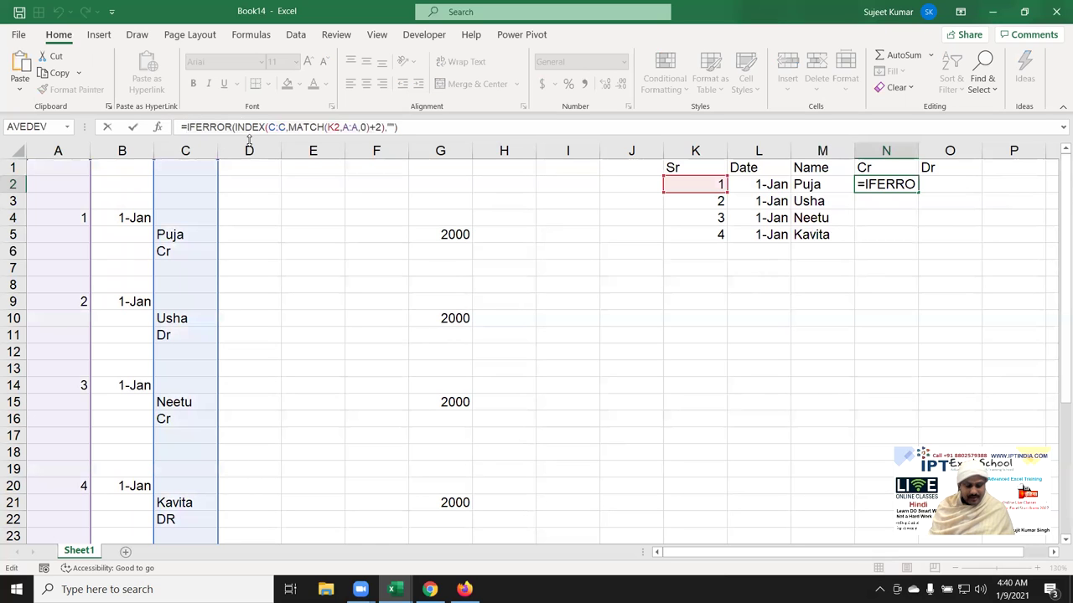
{"action": "type", "text": "IF"}
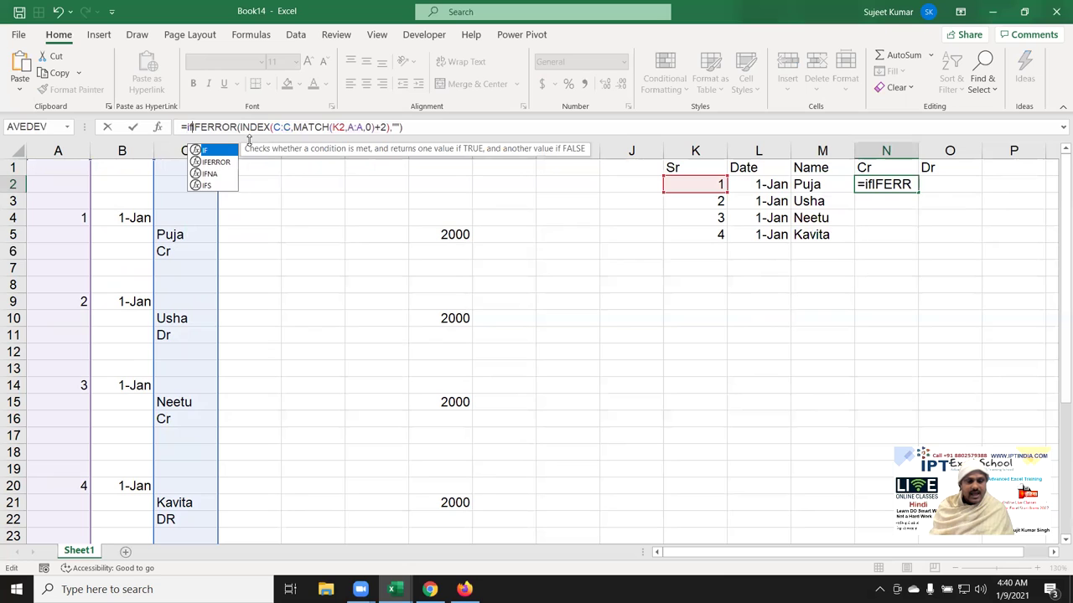
{"action": "type", "text": "("}
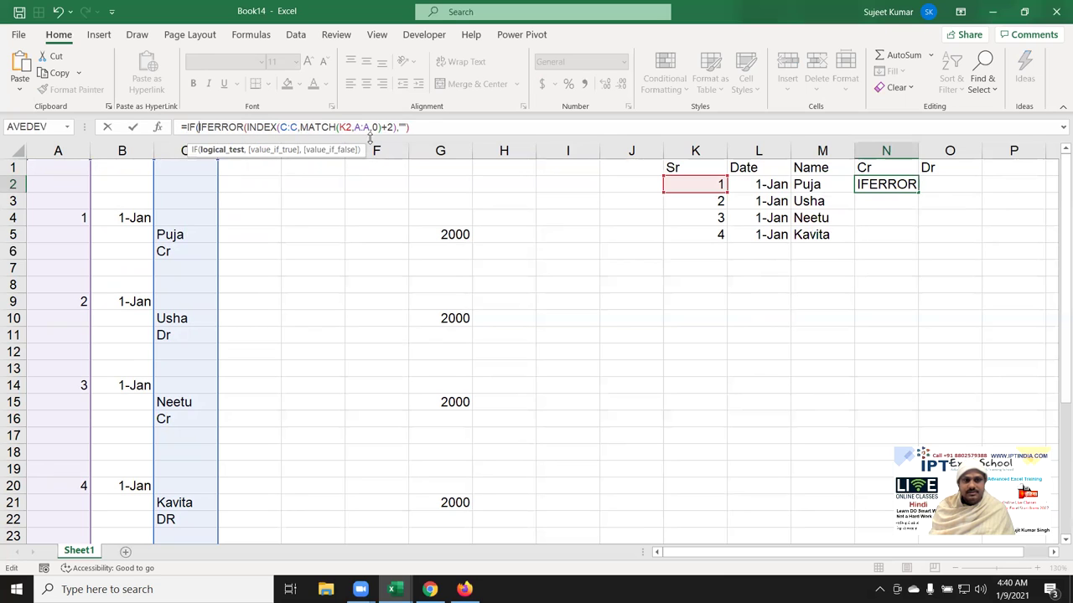
{"action": "left_click", "coordinate": [428, 130]}
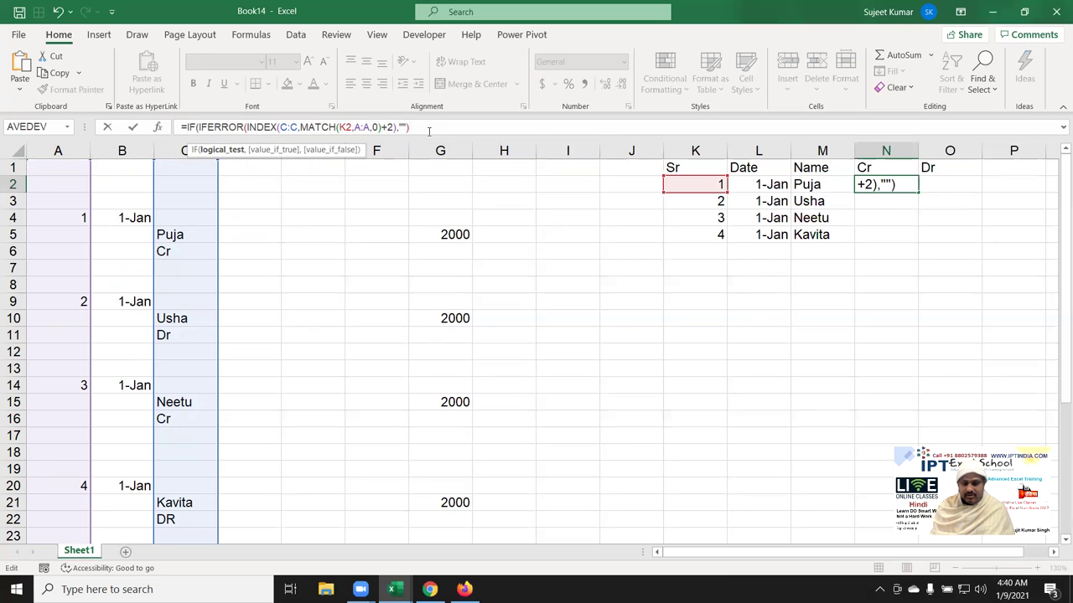
{"action": "type", "text": "=\""}
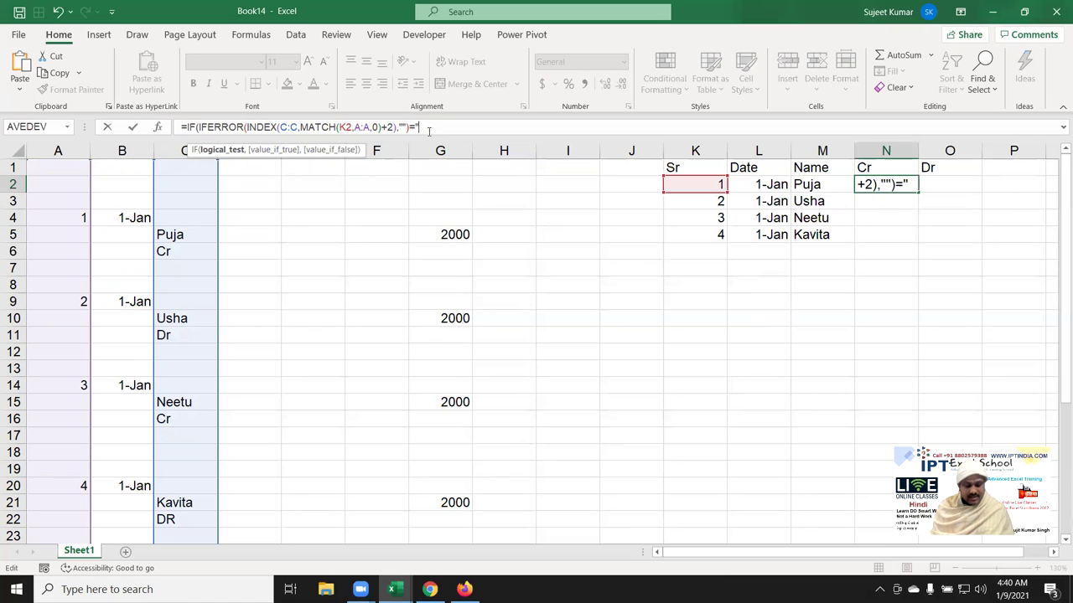
{"action": "type", "text": "CR"}
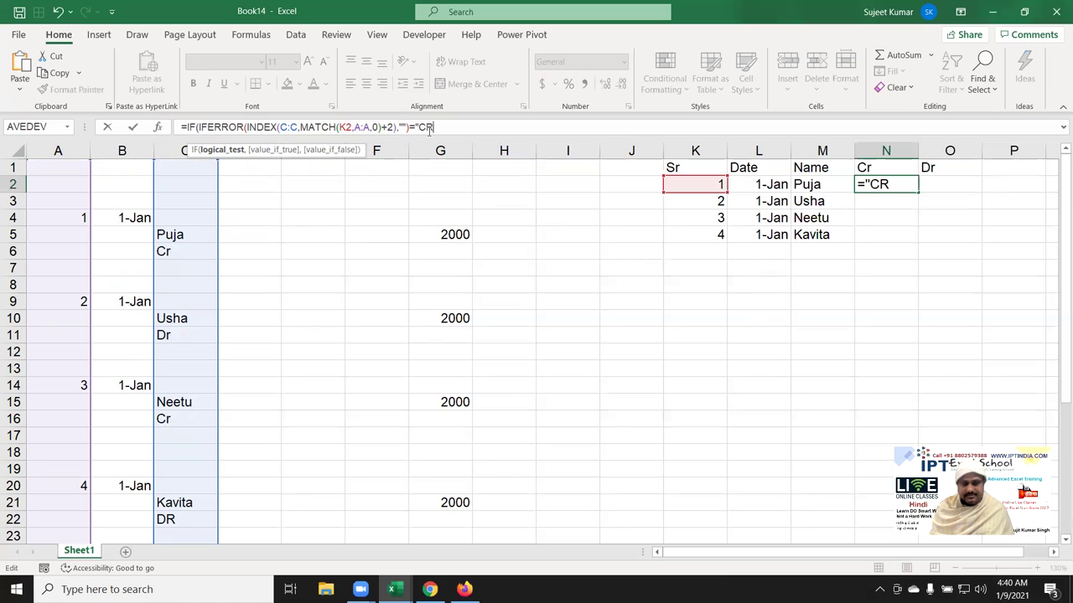
{"action": "key", "text": "Escape"}
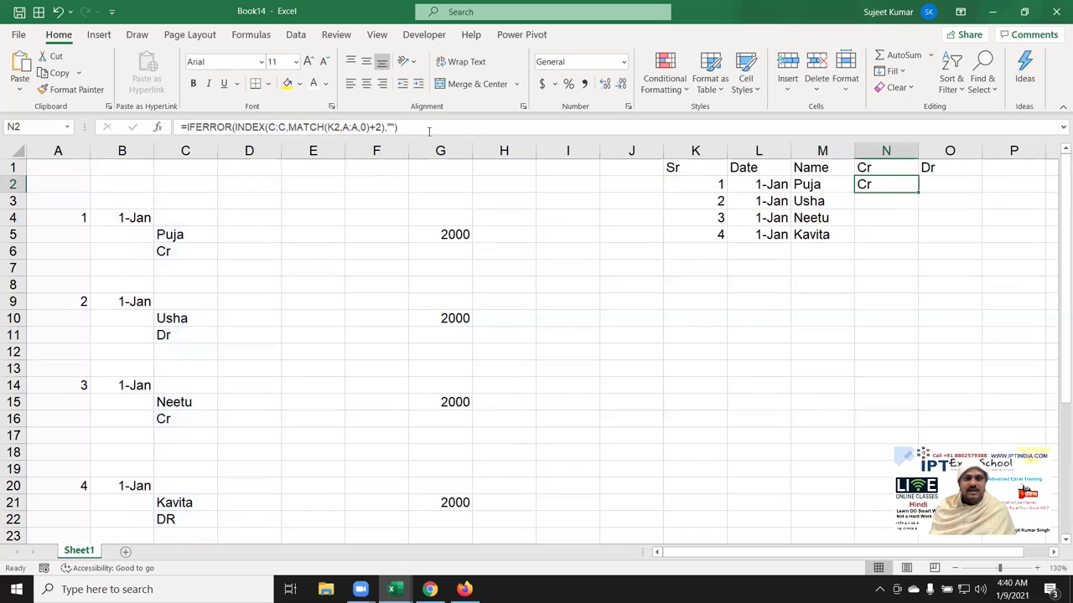
{"action": "left_click", "coordinate": [170, 251]}
- Change the C6 text to 'Cr by Manoj'
{"action": "double_click", "coordinate": [170, 252]}
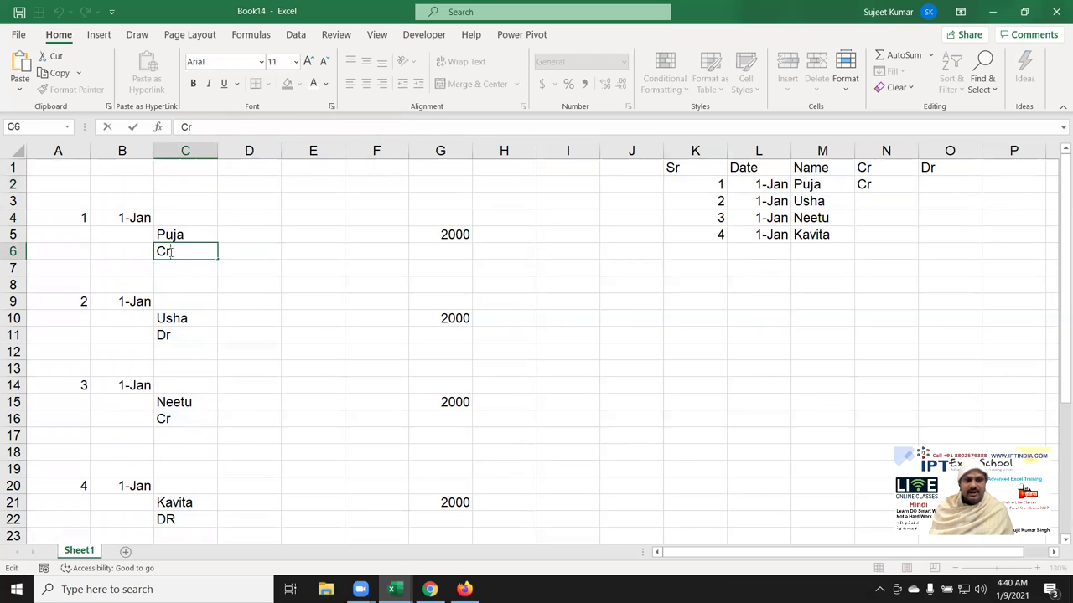
{"action": "type", "text": "by Manoj"}
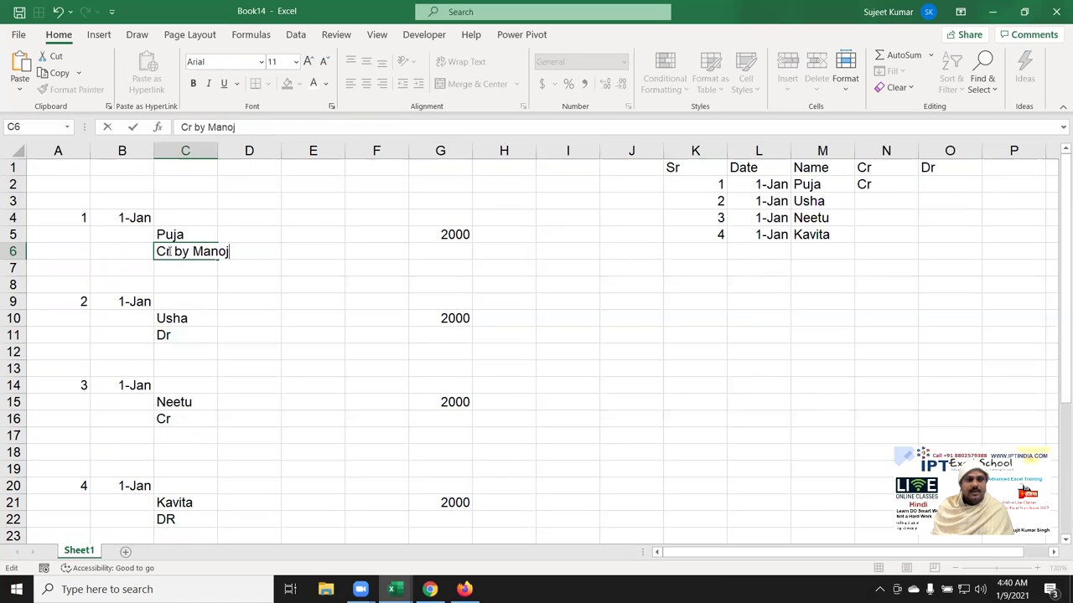
{"action": "key", "text": "Return"}
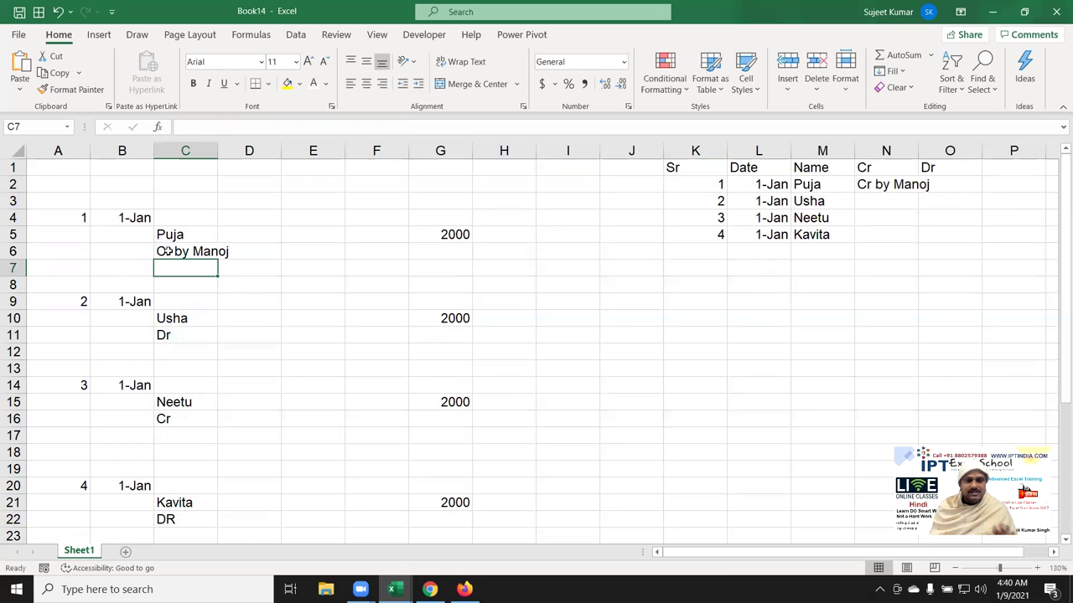
- Open N2's Cr code formula for editing
{"action": "left_click", "coordinate": [887, 190]}
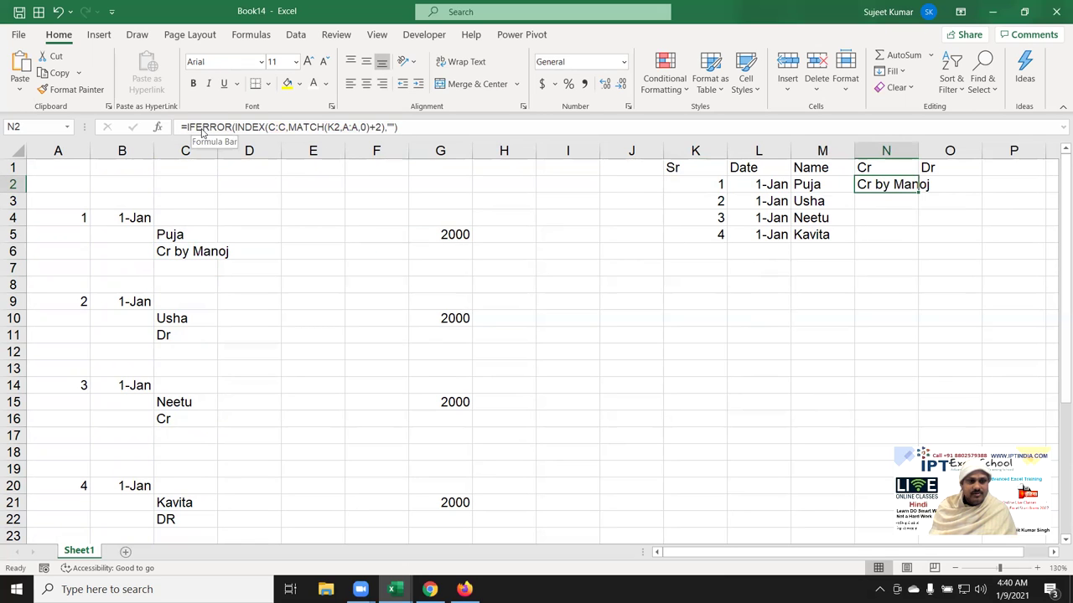
{"action": "double_click", "coordinate": [899, 186]}
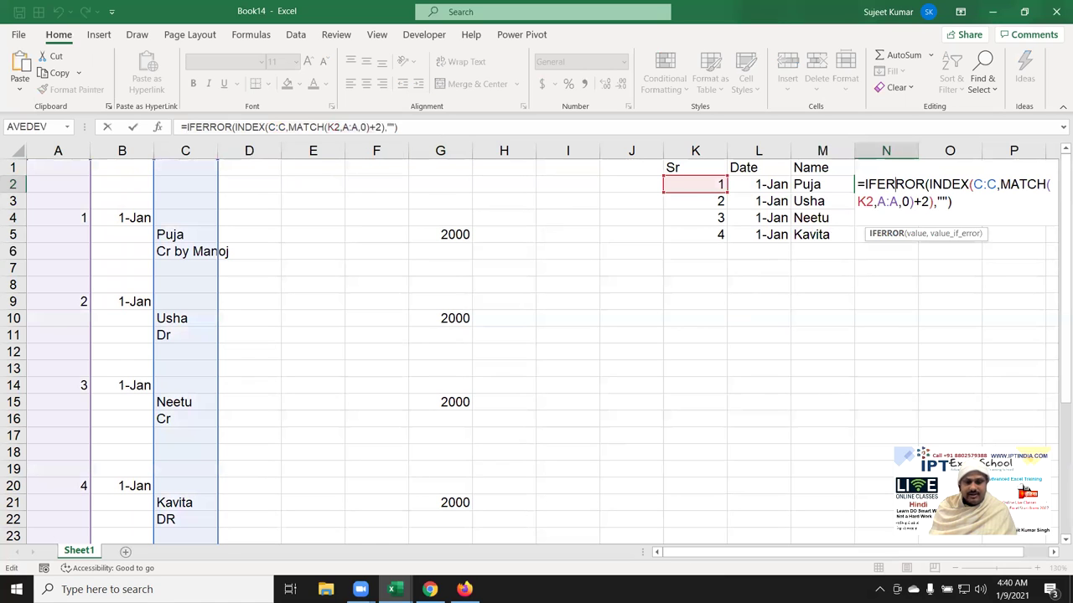
{"action": "left_click_drag", "start_coordinate": [733, 553], "coordinate": [758, 553]}
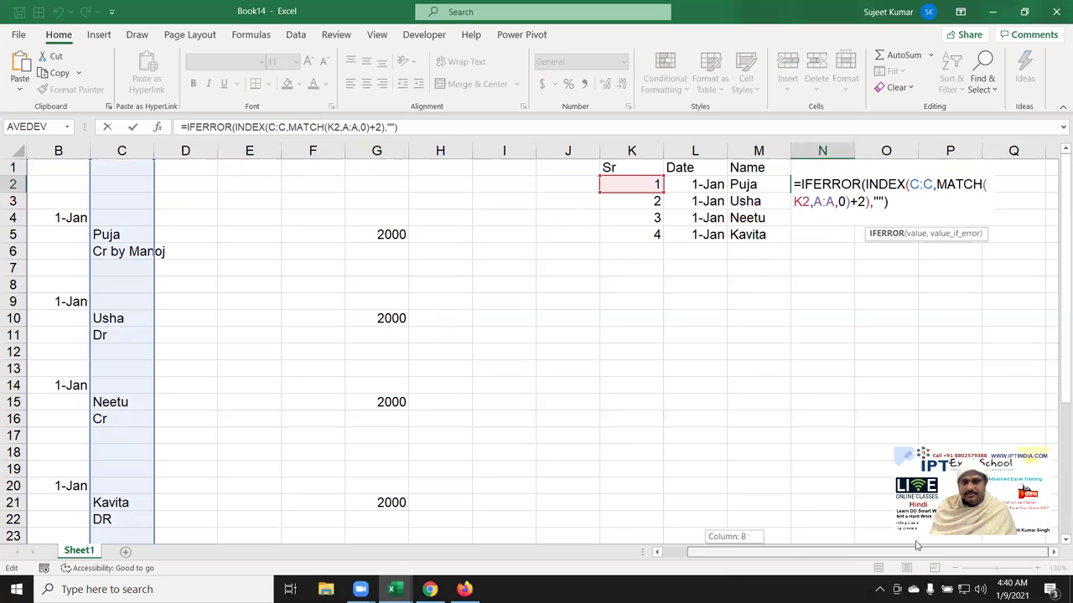
{"action": "left_click_drag", "start_coordinate": [915, 545], "coordinate": [918, 545]}
{"action": "left_click", "coordinate": [805, 201]}
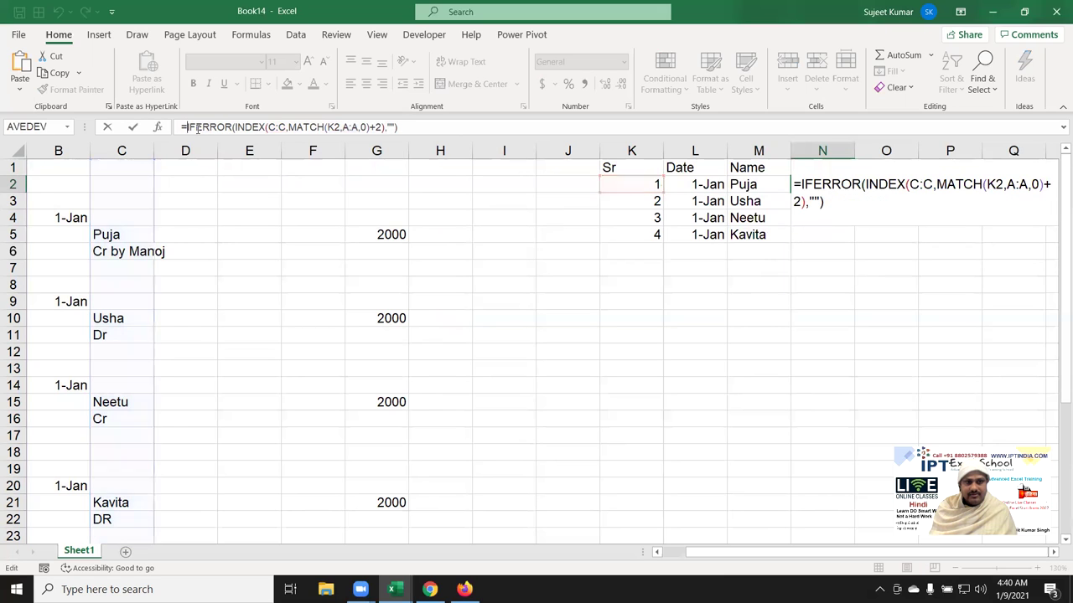
{"action": "left_click", "coordinate": [803, 186]}
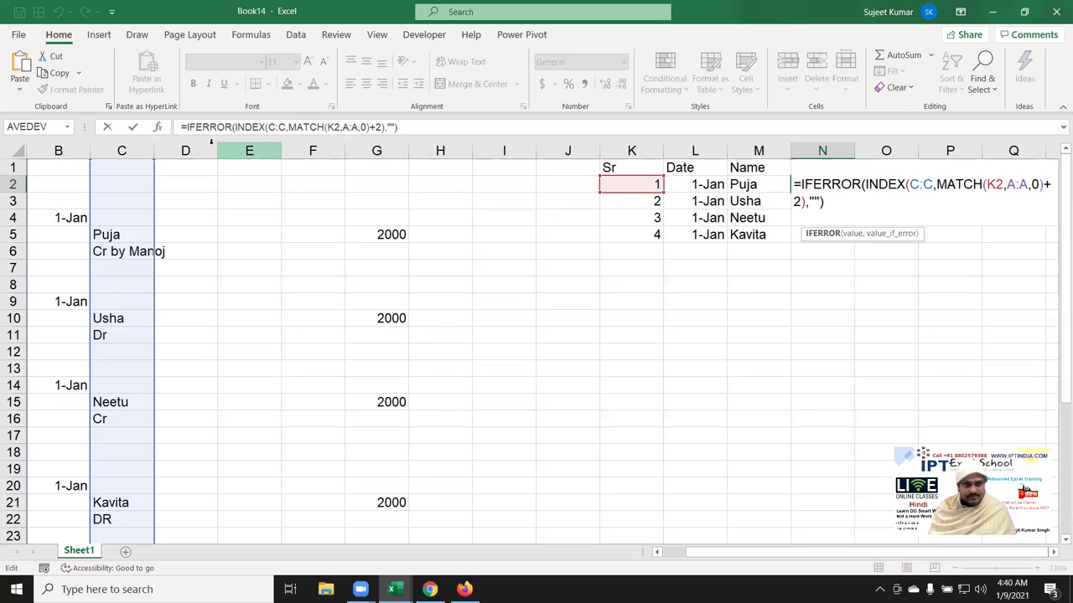
- Wrap N2's formula in LEFT(...,2) to keep only the first two characters
{"action": "left_click", "coordinate": [184, 126]}
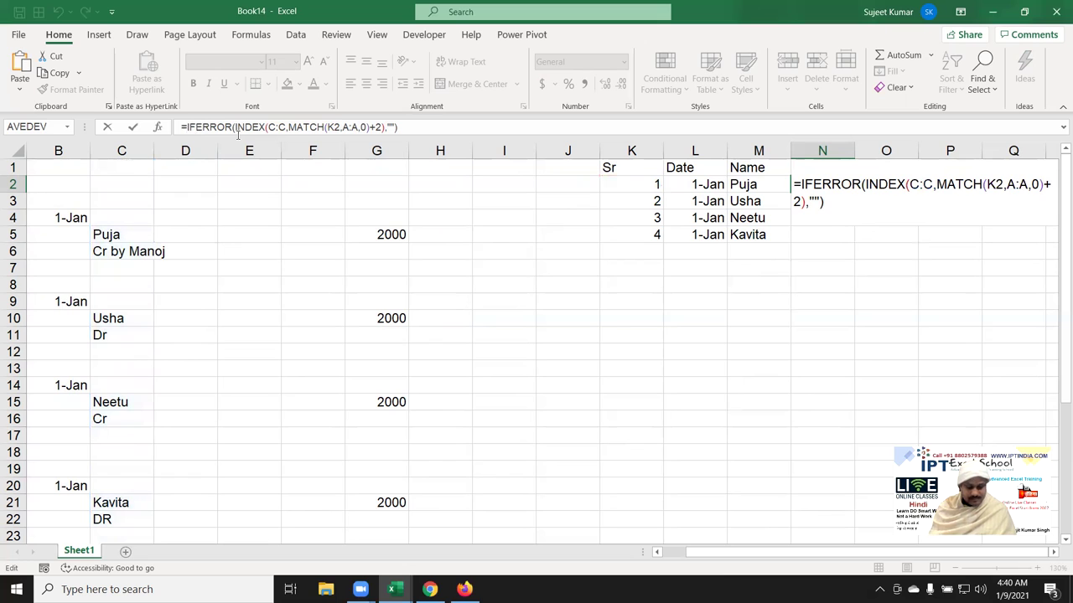
{"action": "type", "text": "ei"}
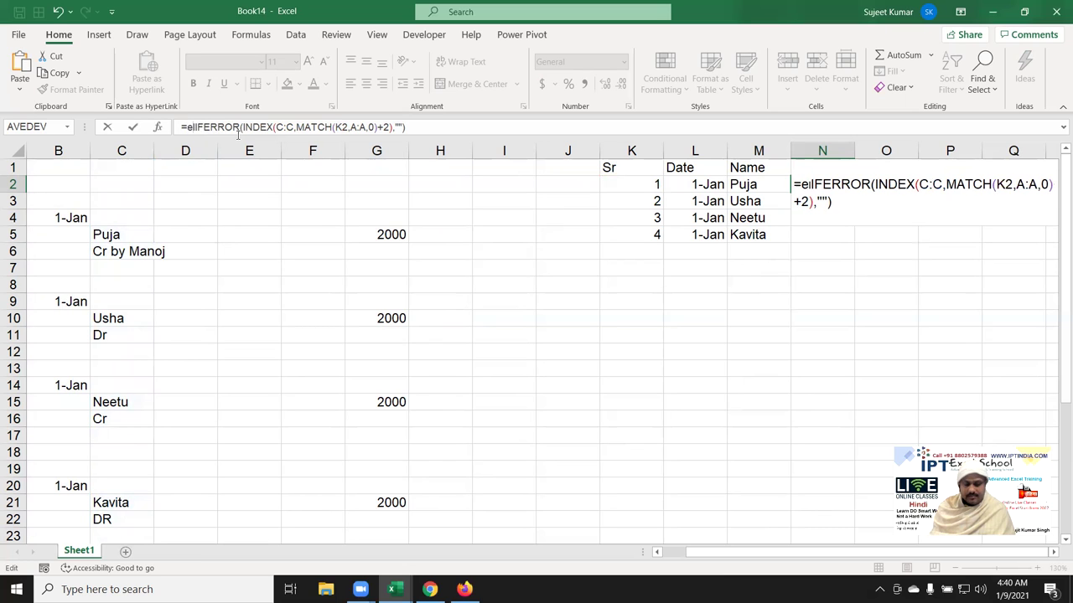
{"action": "key", "text": "BackSpace"}
{"action": "key", "text": "BackSpace"}
{"action": "type", "text": "le"}
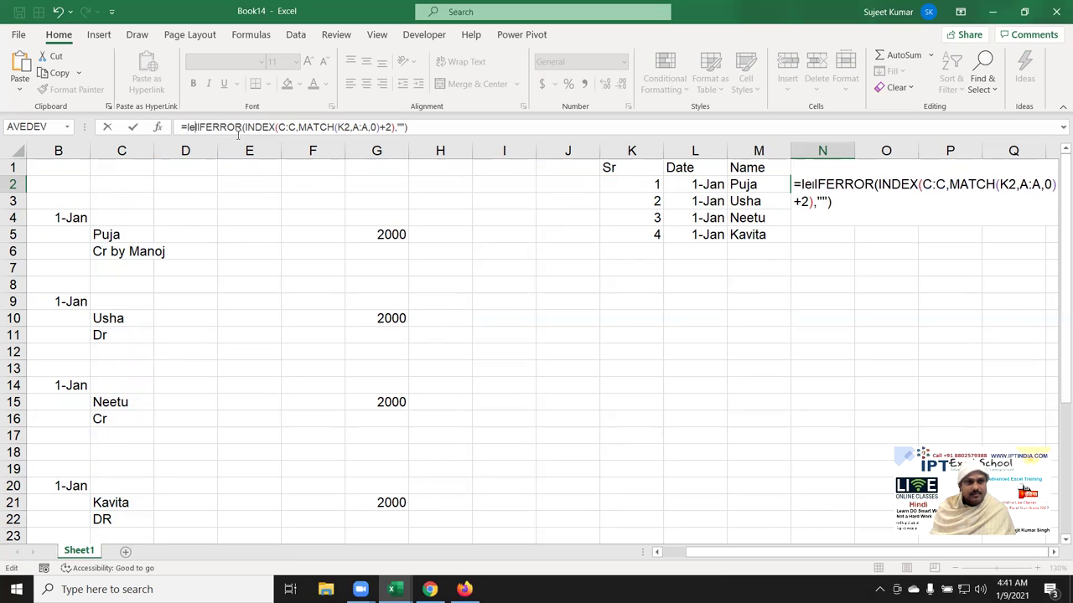
{"action": "key", "text": "BackSpace"}
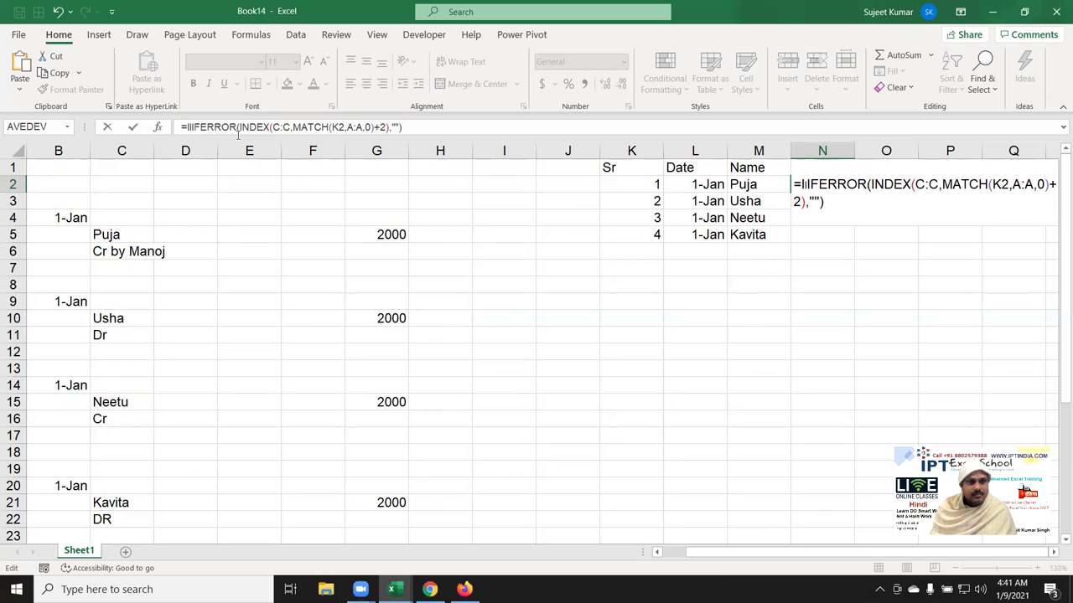
{"action": "key", "text": "BackSpace"}
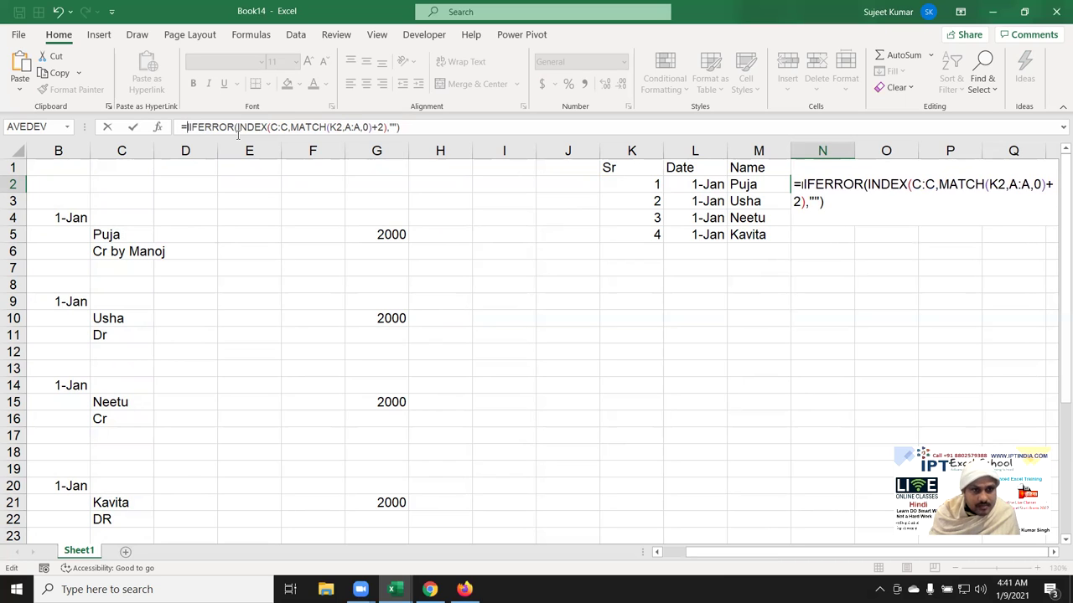
{"action": "key", "text": "BackSpace"}
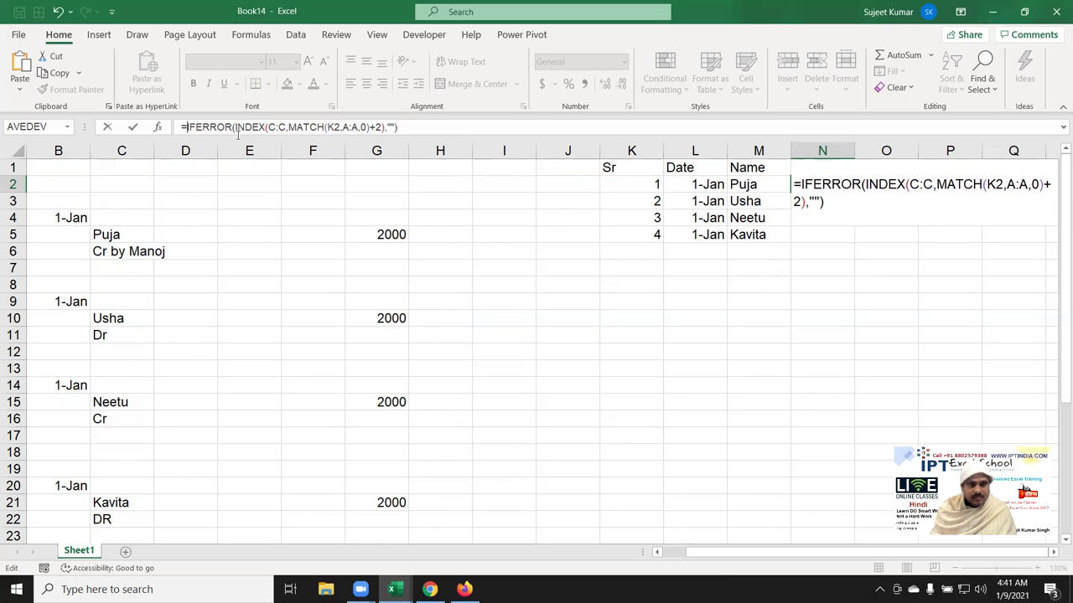
{"action": "type", "text": "Left"}
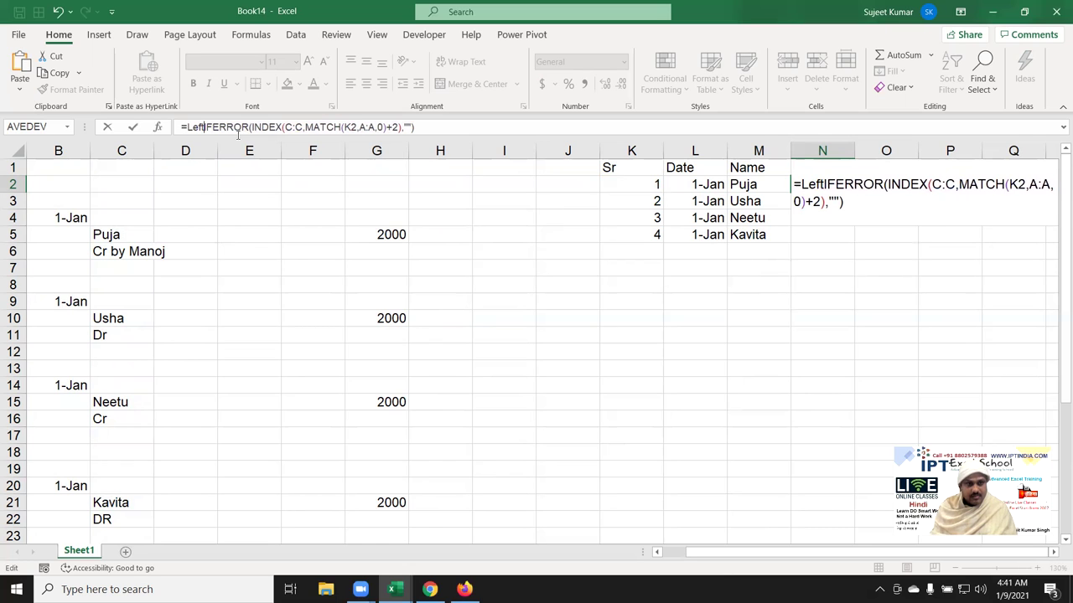
{"action": "type", "text": "("}
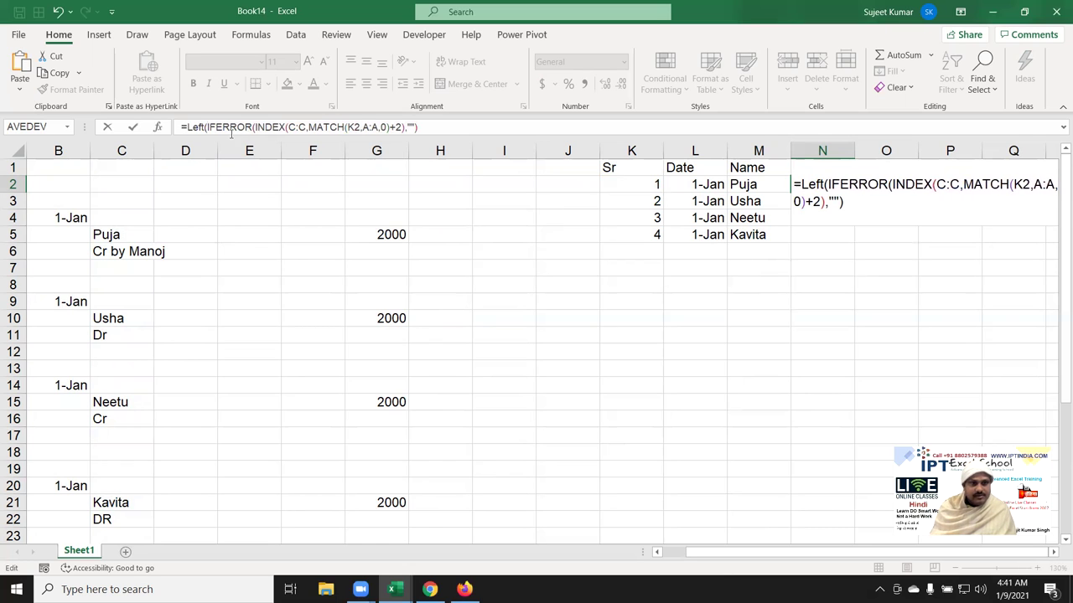
{"action": "left_click", "coordinate": [468, 126]}
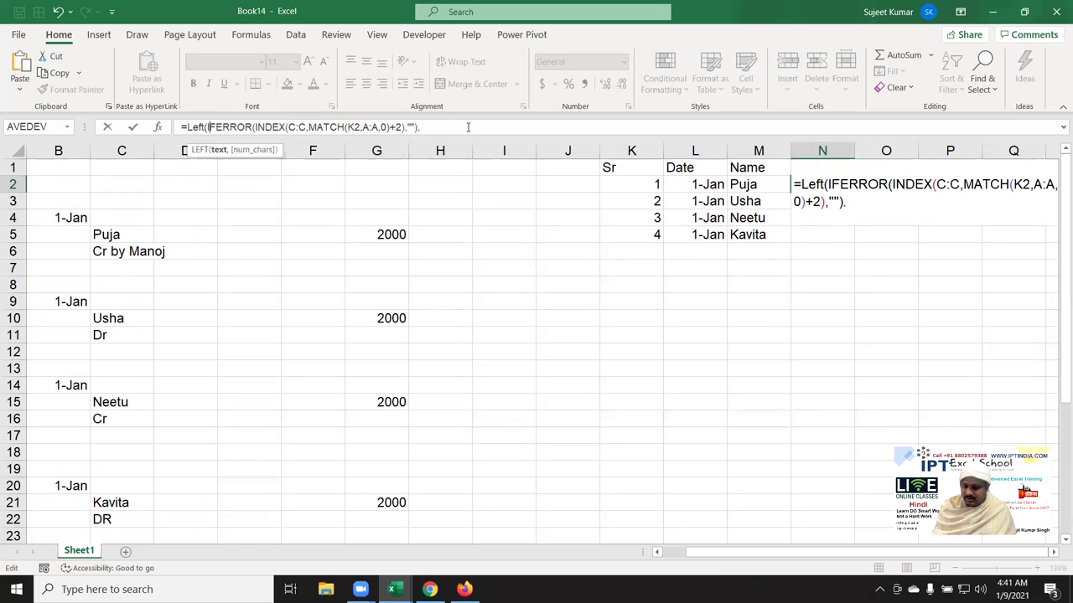
{"action": "type", "text": "2)"}
{"action": "key", "text": "Return"}
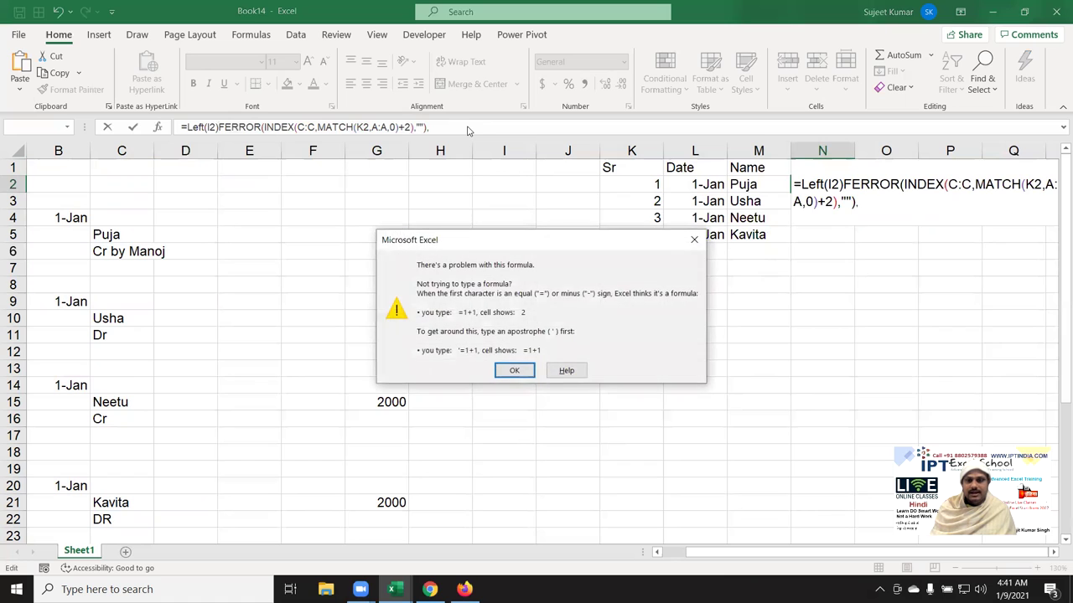
{"action": "key", "text": "Return"}
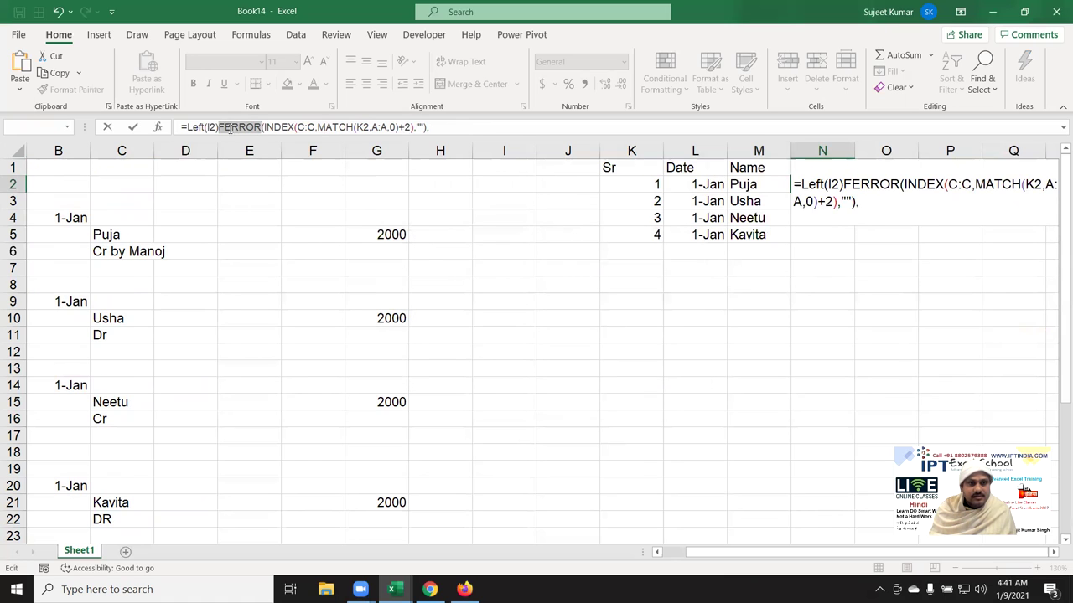
- Repair the IFERROR name so N2 holds =LEFT(IFERROR(INDEX(C:C,MATCH(K2,A:A,0)+2),""),2) and shows Cr
{"action": "left_click", "coordinate": [220, 127]}
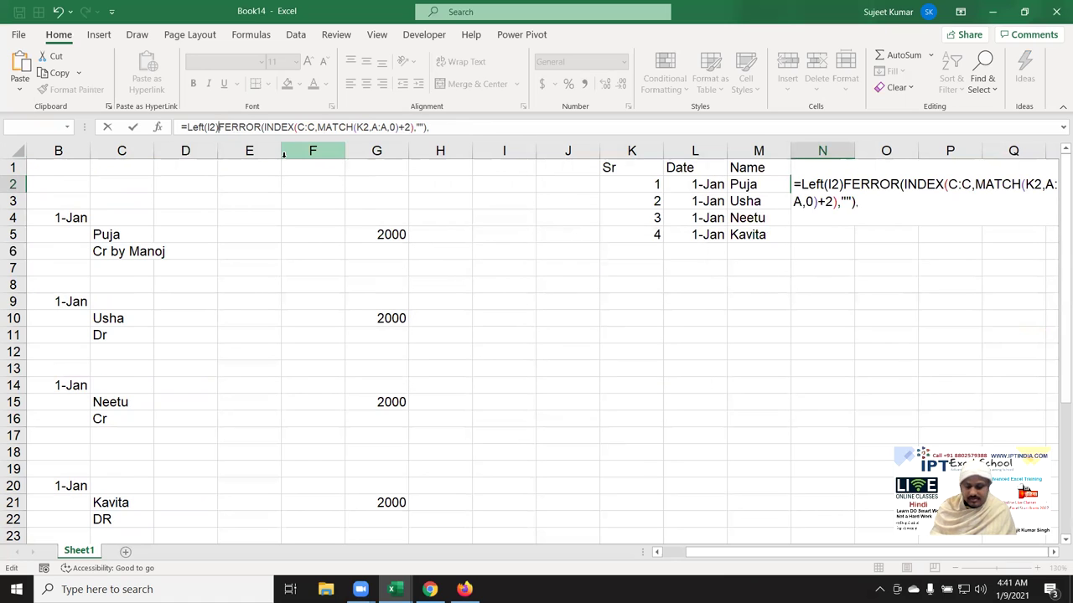
{"action": "key", "text": "BackSpace"}
{"action": "key", "text": "BackSpace"}
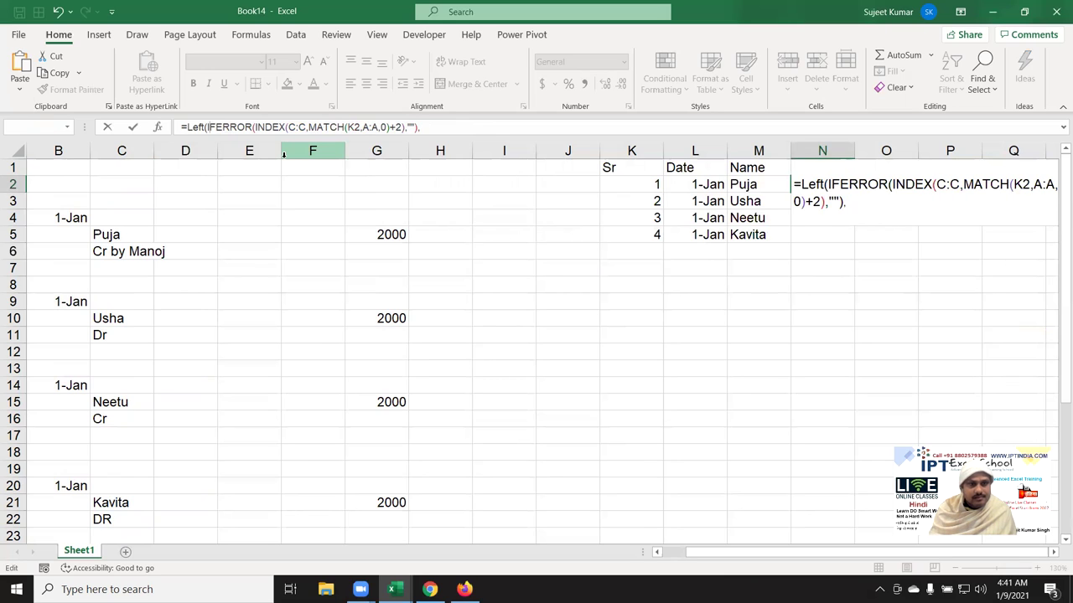
{"action": "left_click", "coordinate": [433, 127]}
{"action": "type", "text": "2)"}
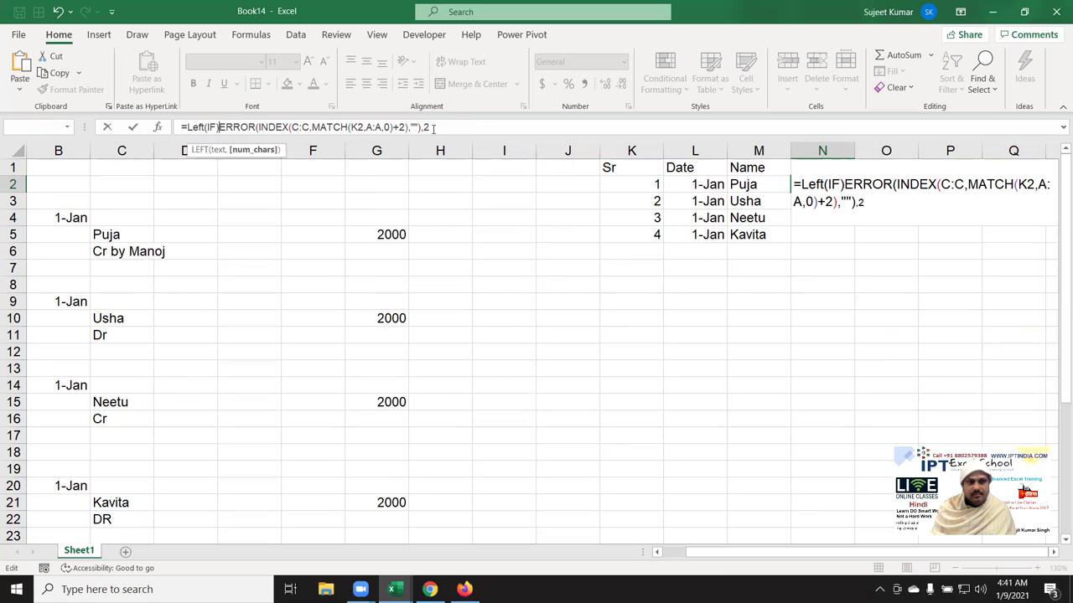
{"action": "key", "text": "Return"}
{"action": "key", "text": "Return"}
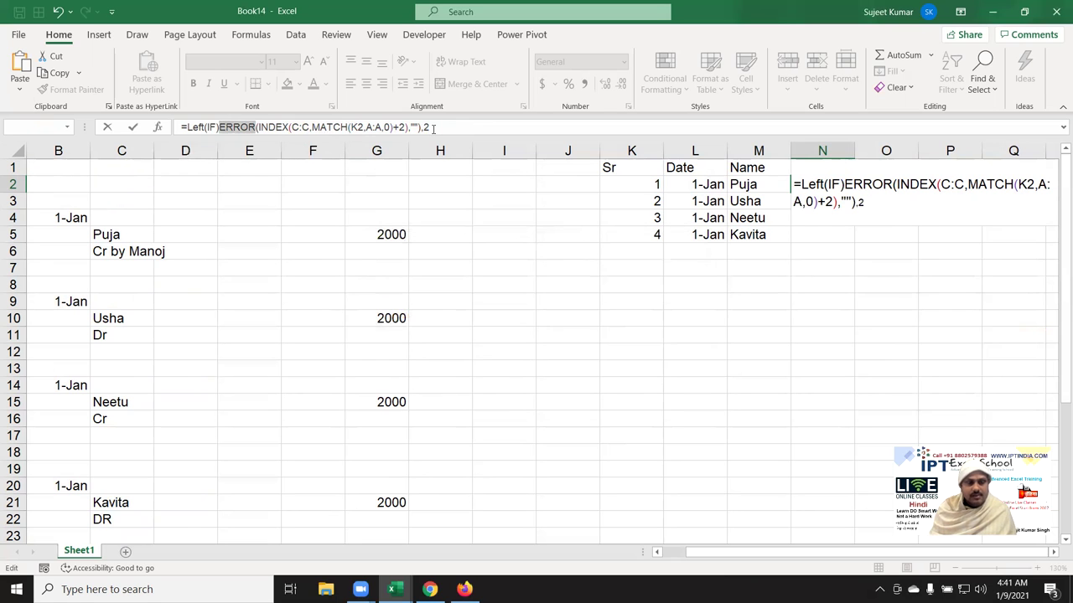
{"action": "key", "text": "Left"}
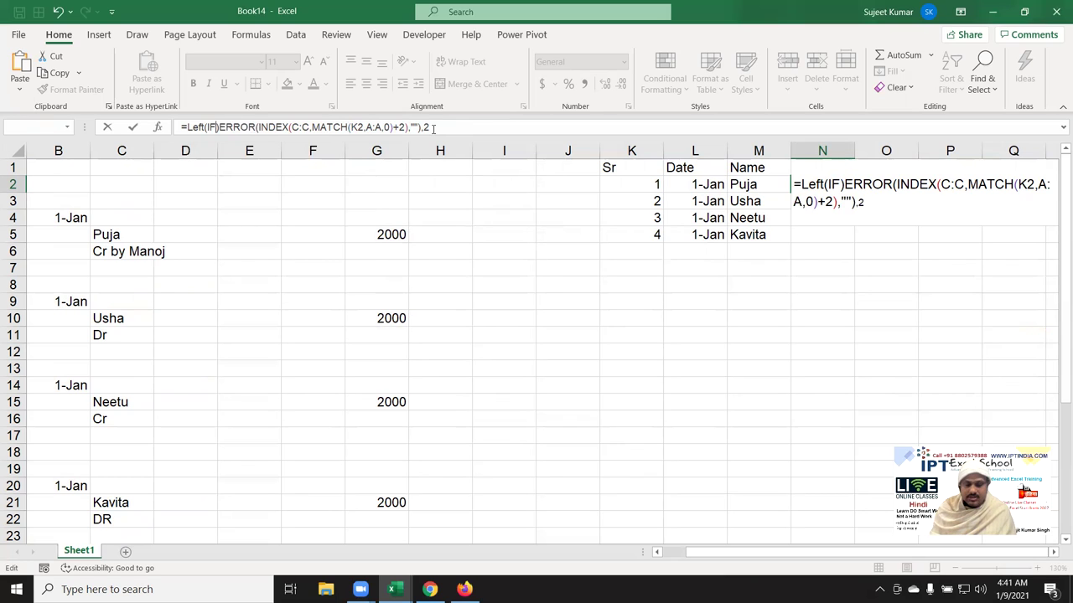
{"action": "key", "text": "BackSpace"}
{"action": "key", "text": "BackSpace"}
{"action": "key", "text": "Delete"}
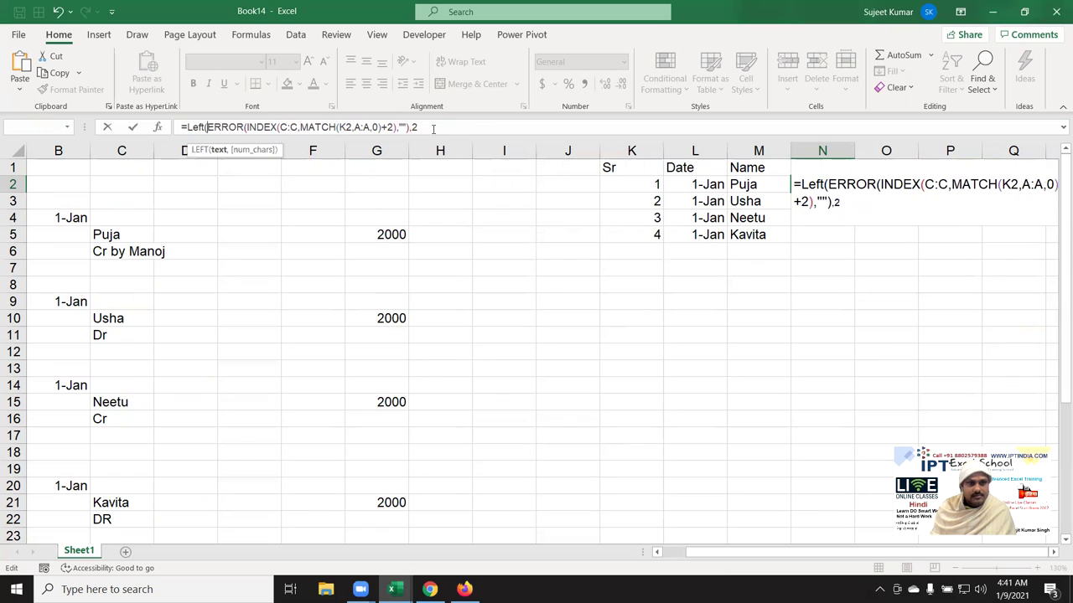
{"action": "key", "text": "Return"}
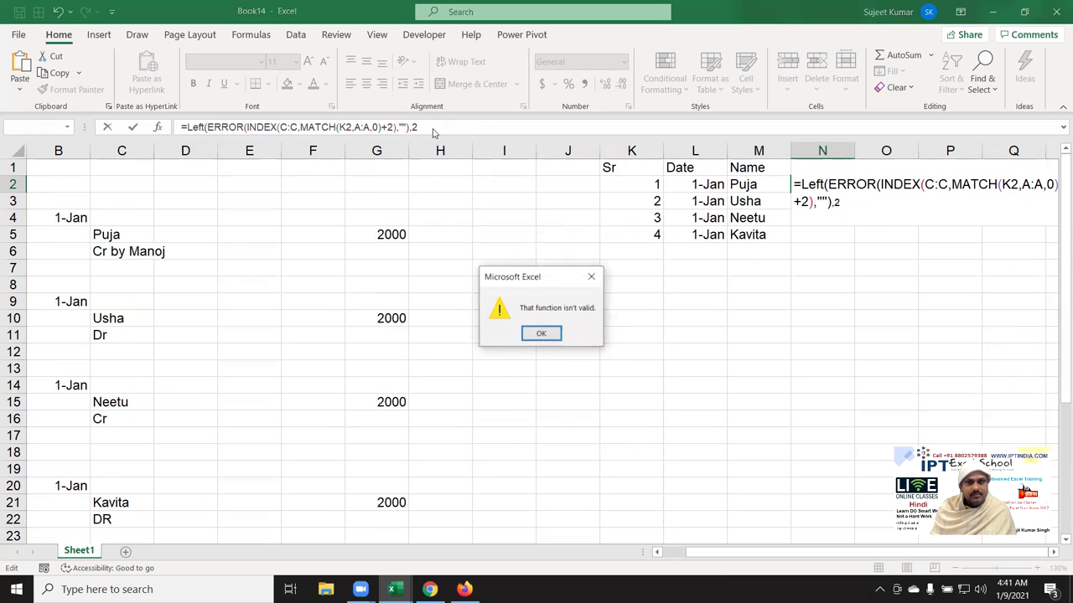
{"action": "key", "text": "Return"}
{"action": "key", "text": "Left"}
{"action": "type", "text": "if"}
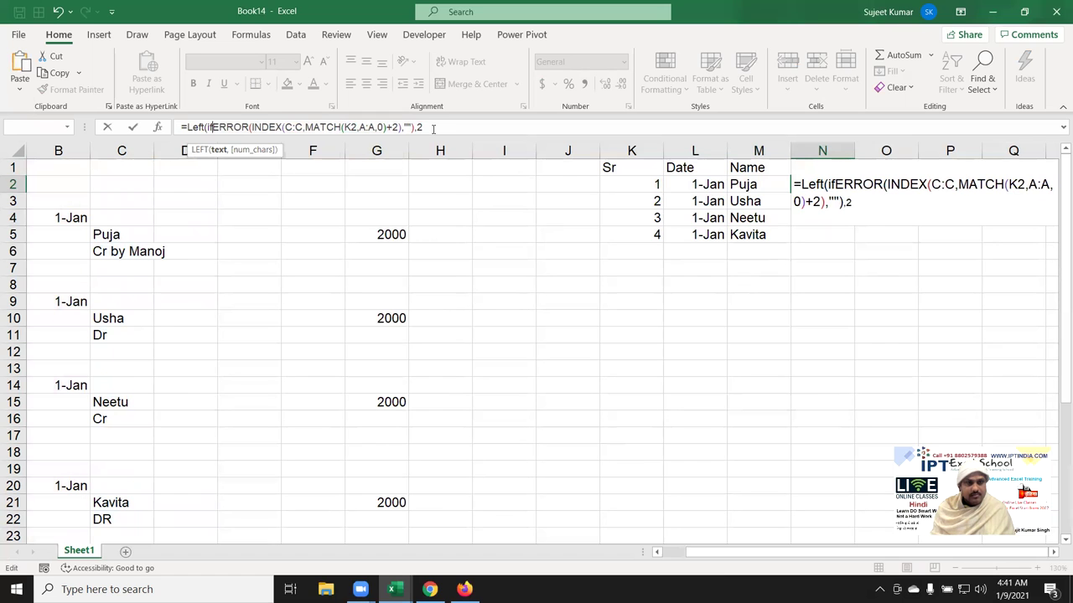
{"action": "key", "text": "Return"}
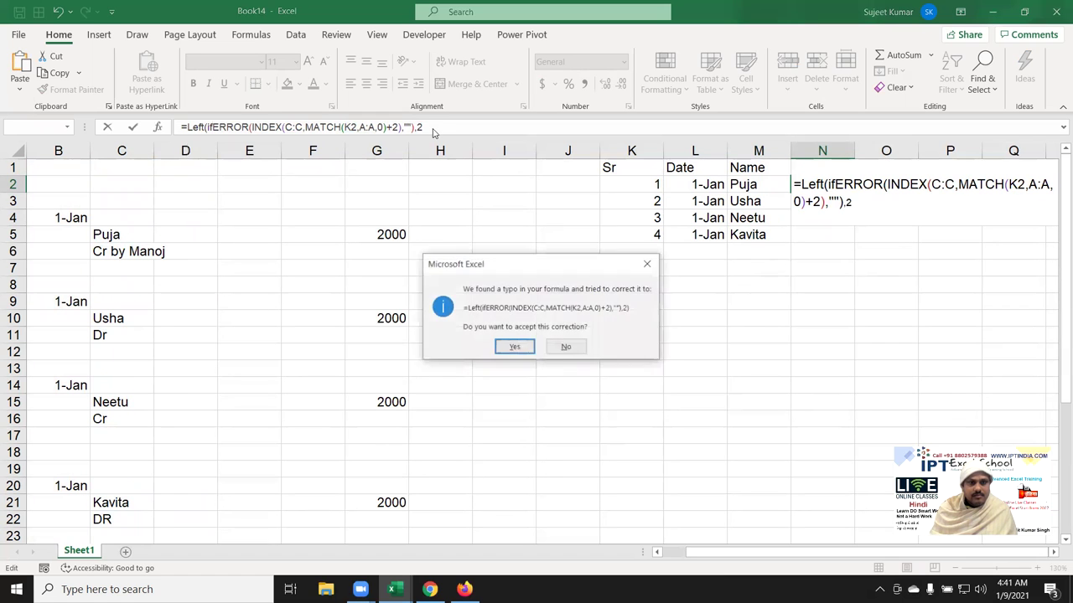
{"action": "key", "text": "Return"}
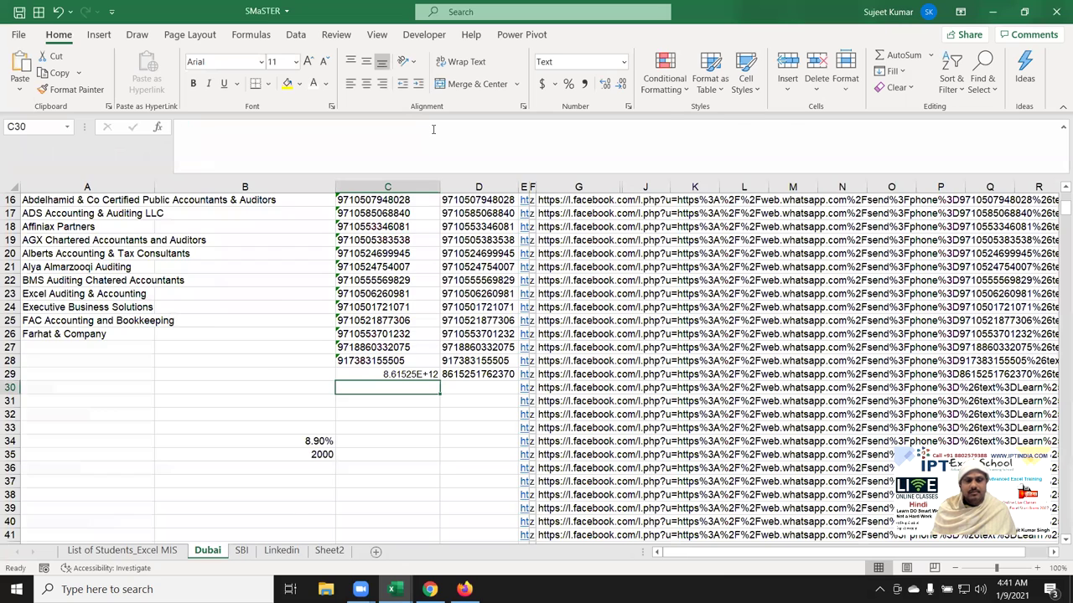
{"action": "key", "text": "Up"}
- Wrap N2 in IF( with the condition that the LEFT code equals N1
{"action": "key", "text": "Down"}
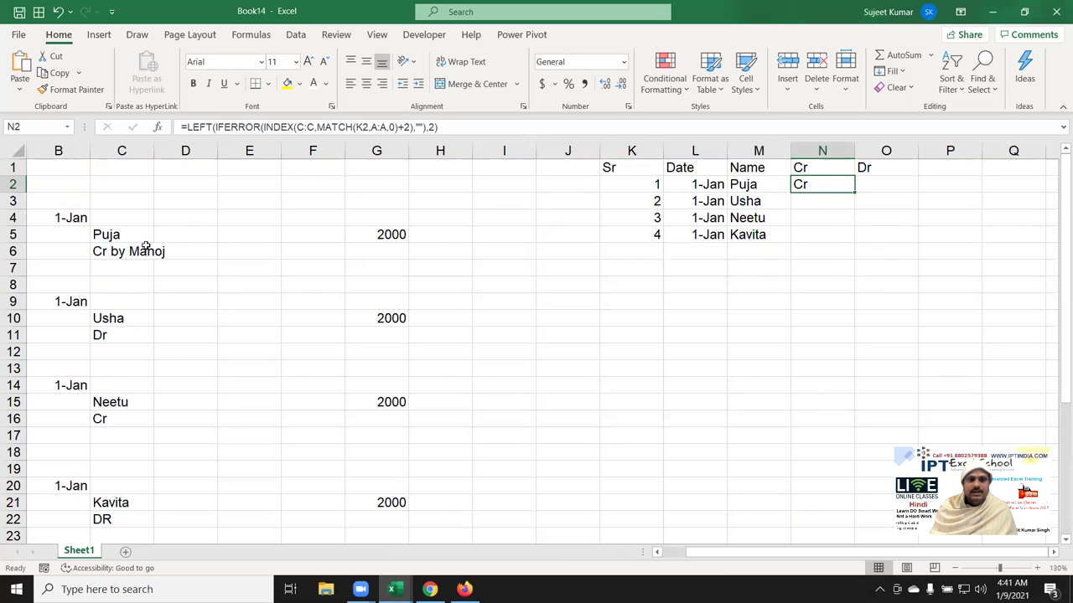
{"action": "left_click", "coordinate": [186, 127]}
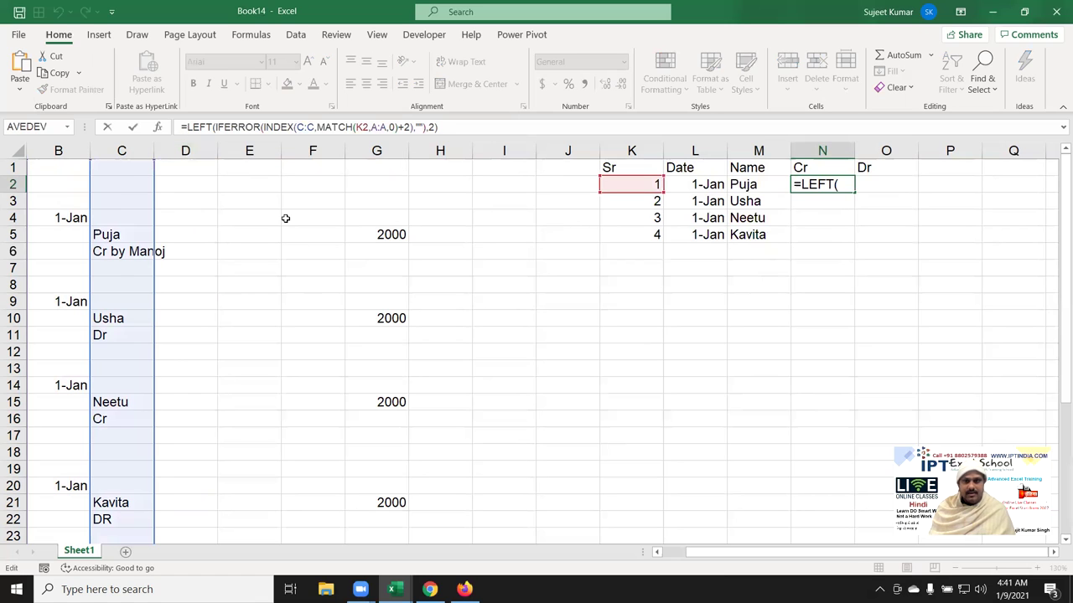
{"action": "type", "text": "IF("}
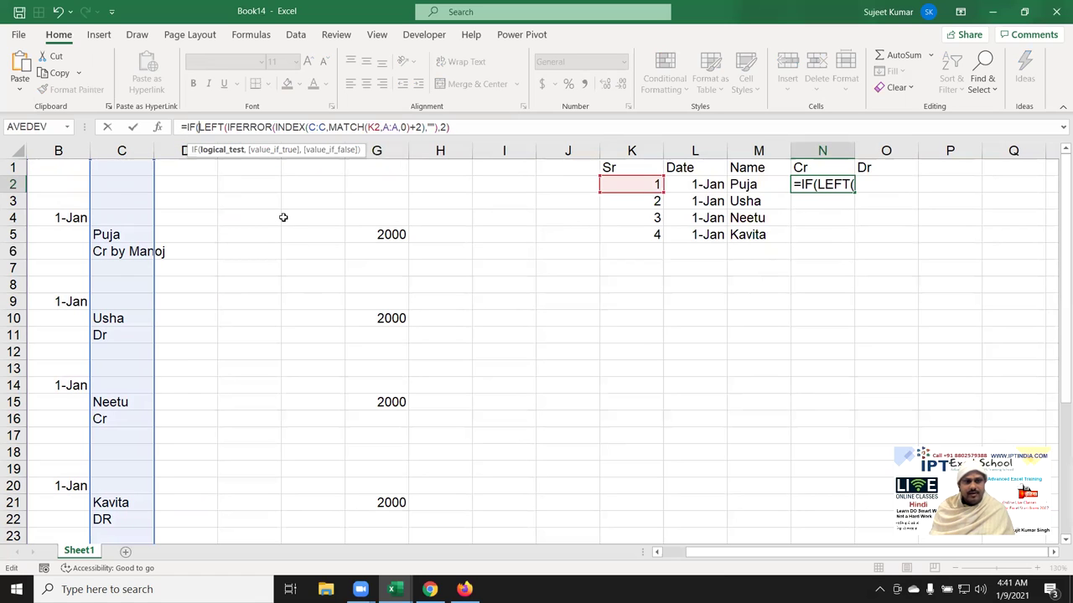
{"action": "left_click", "coordinate": [495, 126]}
{"action": "type", "text": "="}
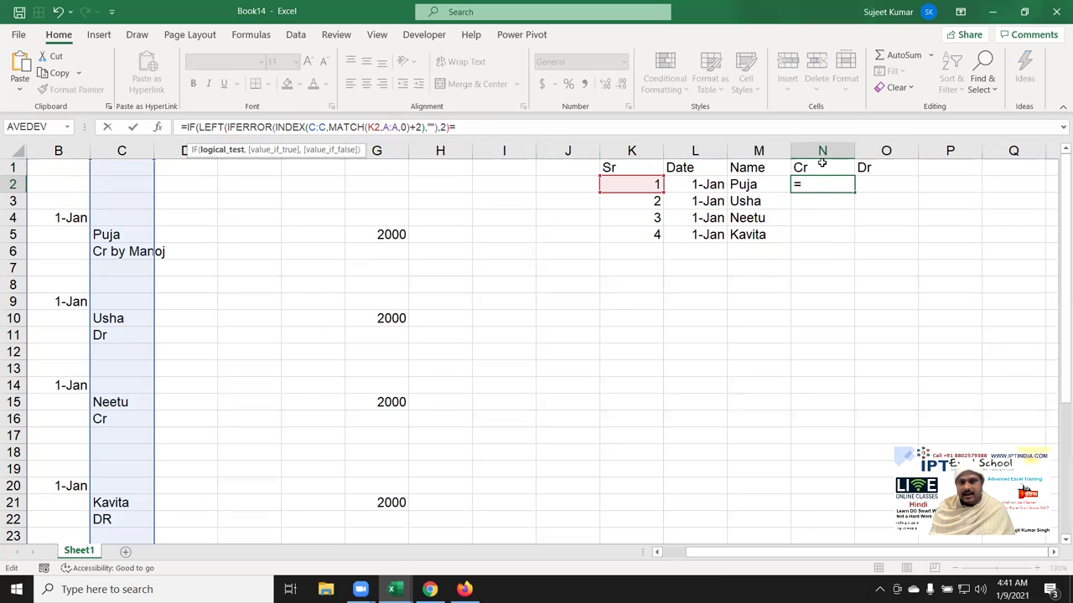
{"action": "left_click", "coordinate": [821, 166]}
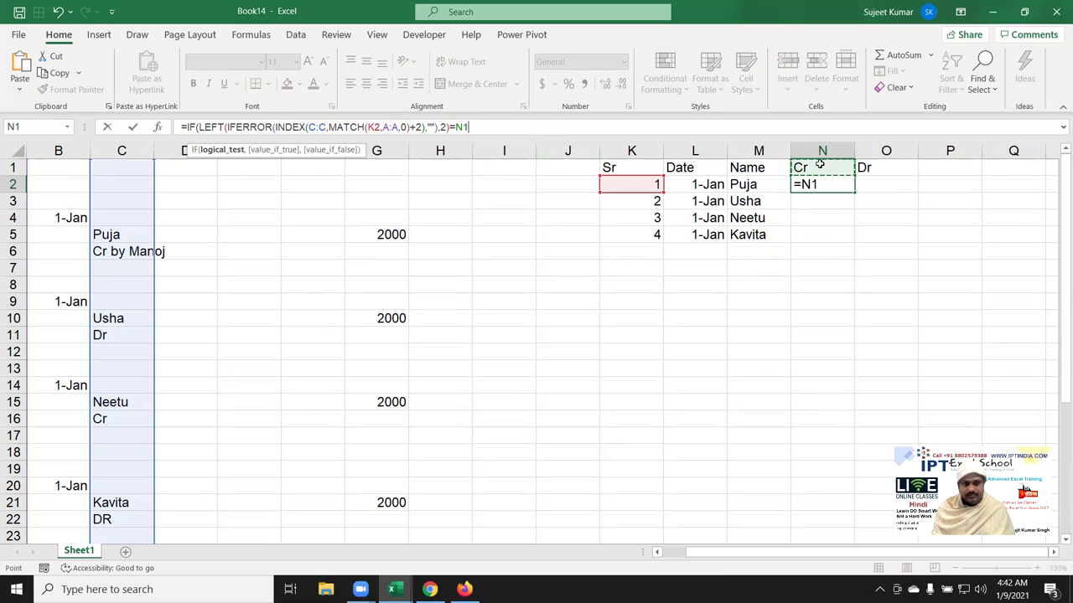
{"action": "type", "text": ","}
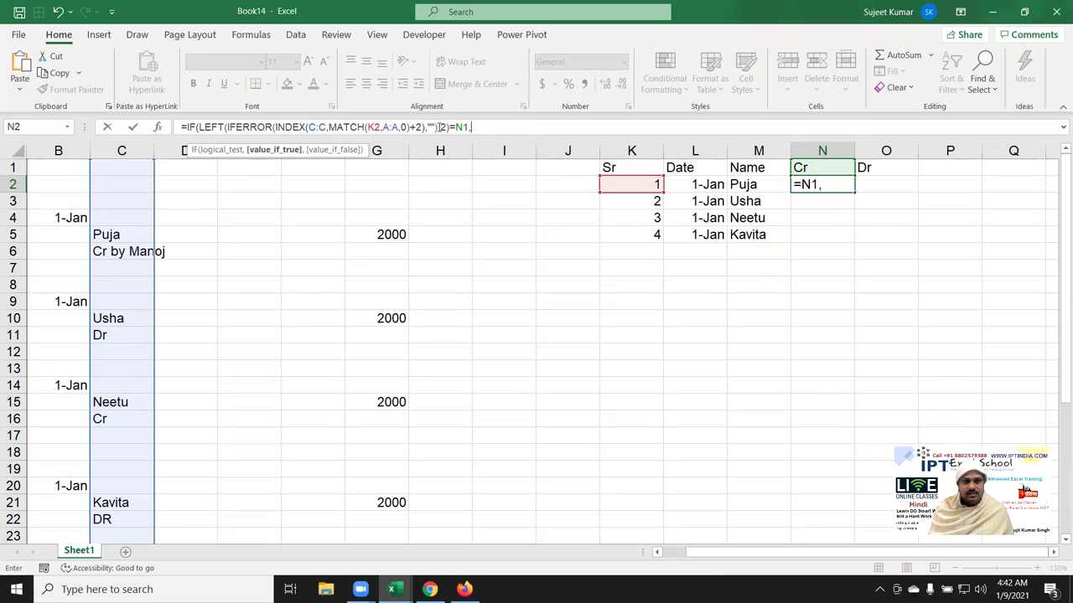
- Add the IFERROR lookup as value_if_true with C:C changed to G:G, and enter it
{"action": "left_click", "coordinate": [452, 128]}
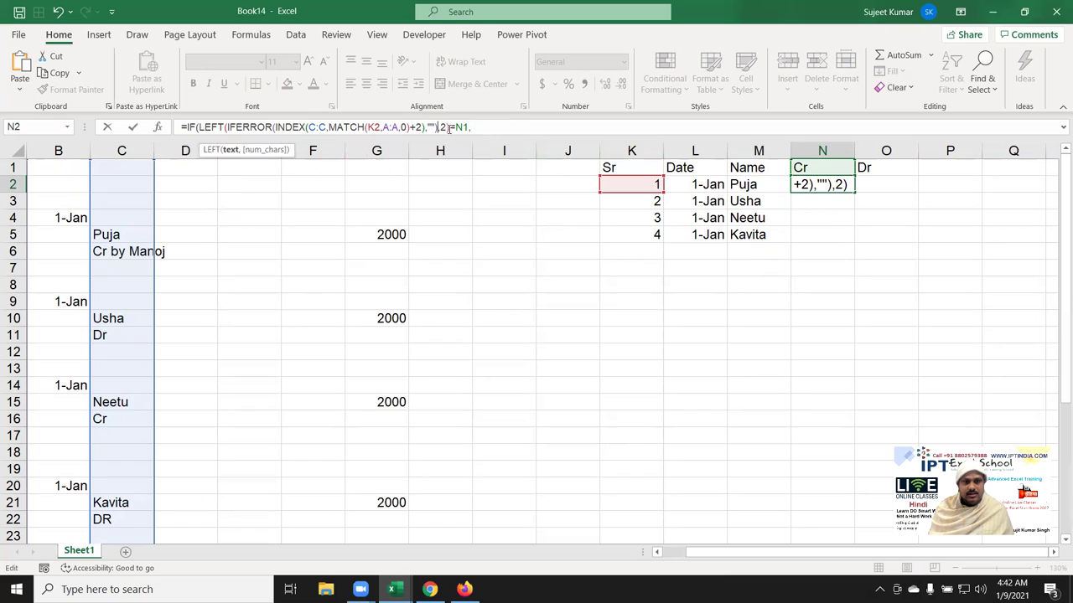
{"action": "left_click_drag", "start_coordinate": [437, 128], "coordinate": [228, 127]}
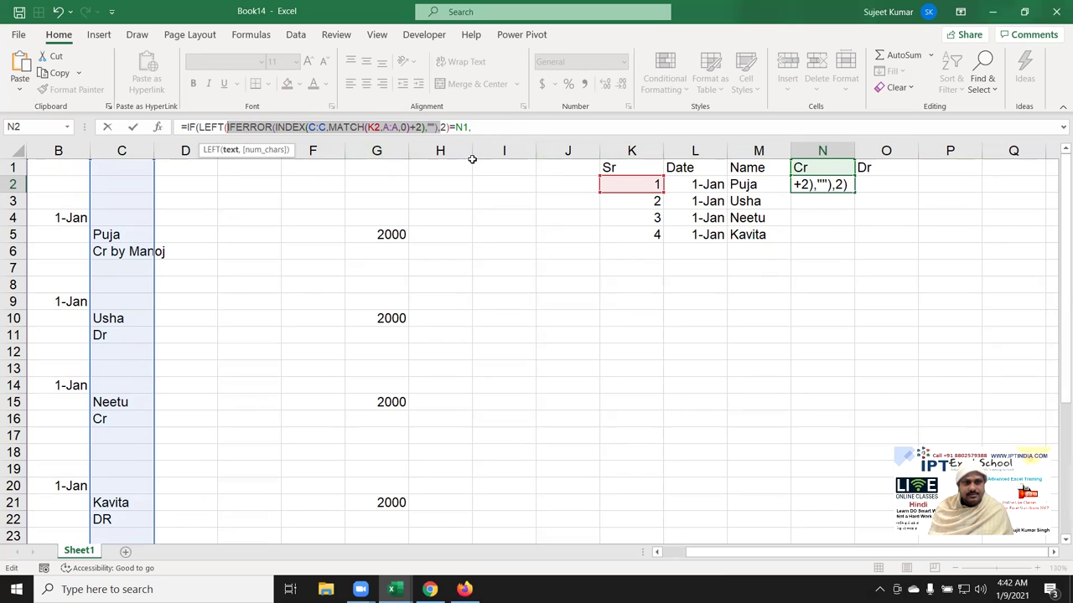
{"action": "left_click", "coordinate": [494, 129]}
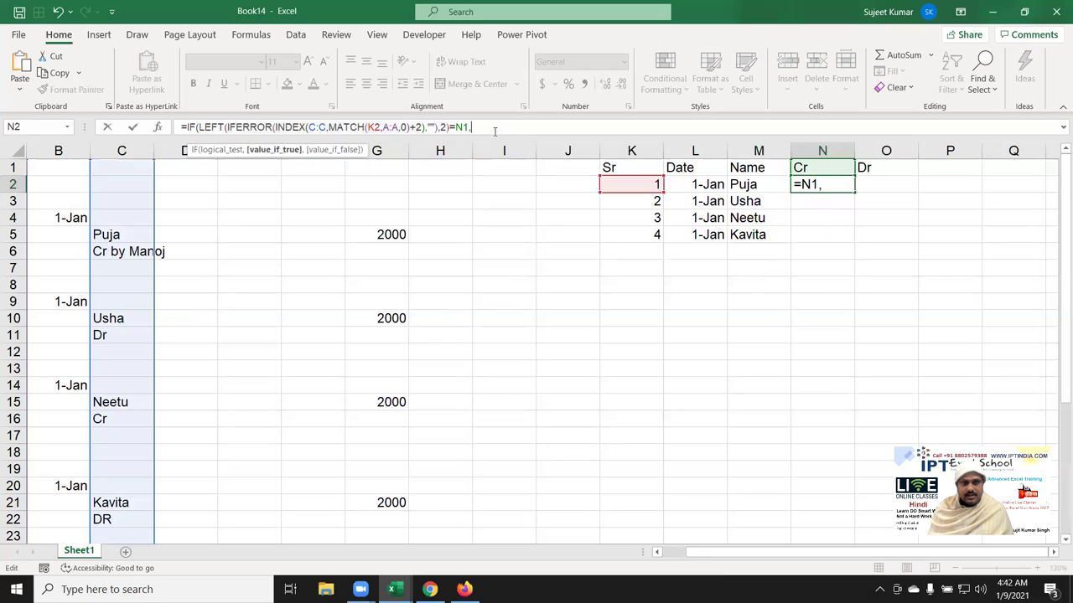
{"action": "type", "text": "IFERROR(INDEX(C:C,MATCH(K2,A:A,0)+2),\"\"),"}
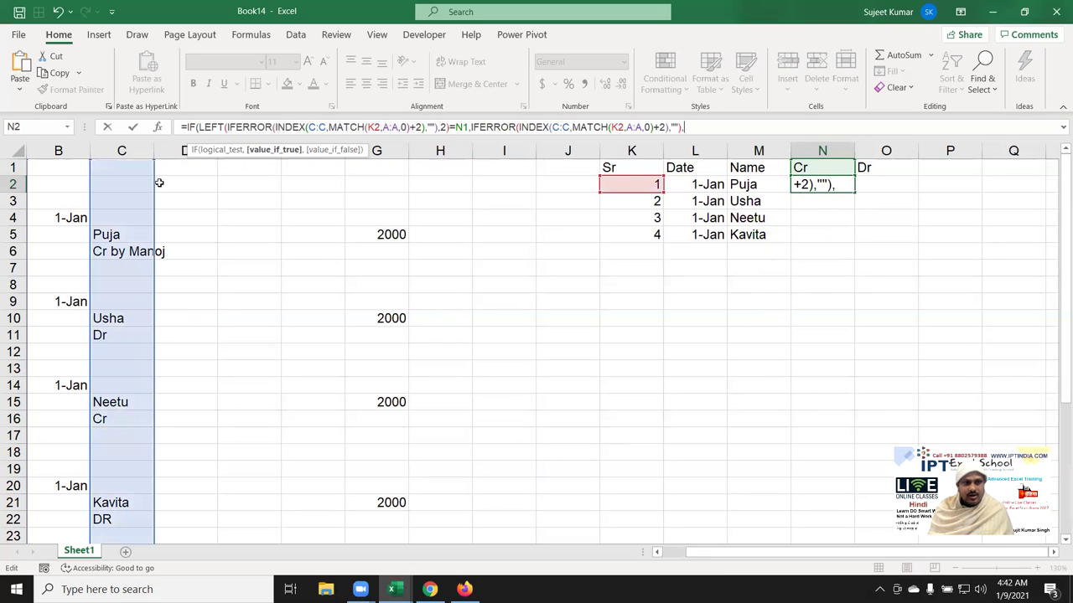
{"action": "left_click", "coordinate": [555, 128]}
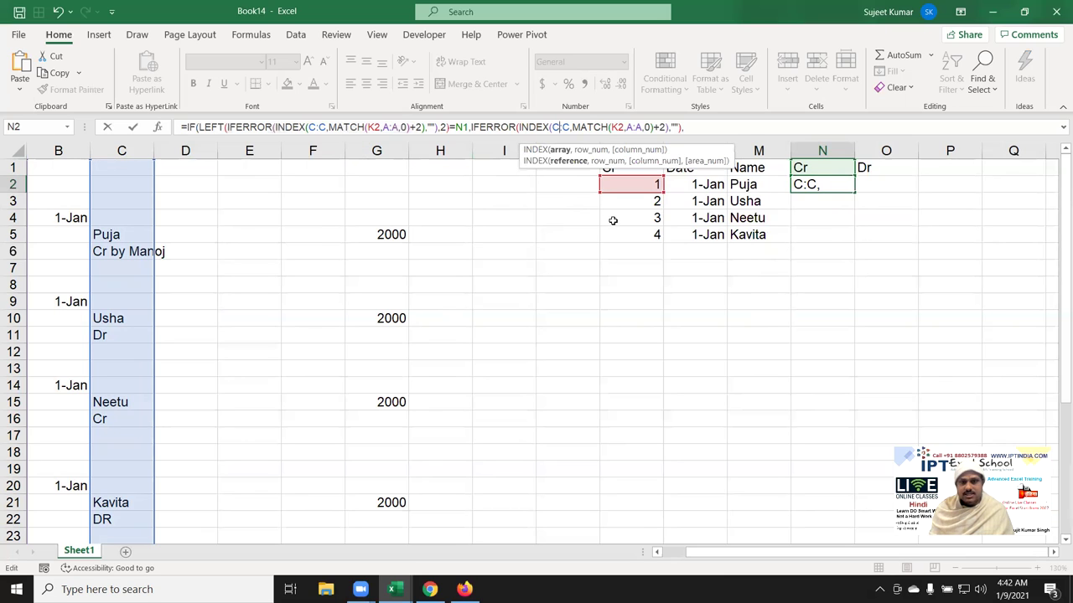
{"action": "key", "text": "BackSpace"}
{"action": "key", "text": "BackSpace"}
{"action": "key", "text": "BackSpace"}
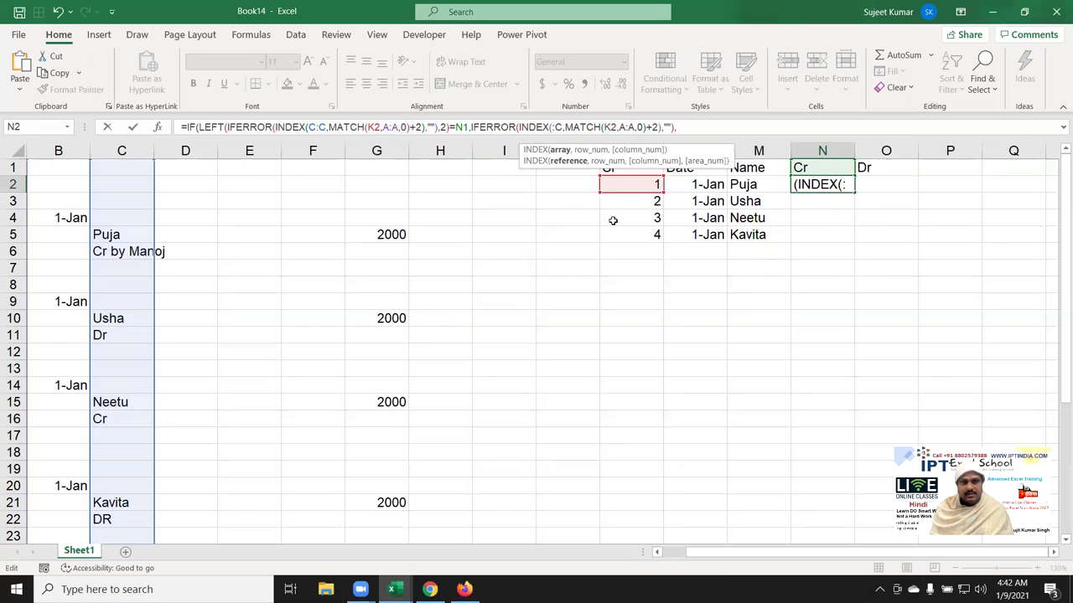
{"action": "type", "text": "G"}
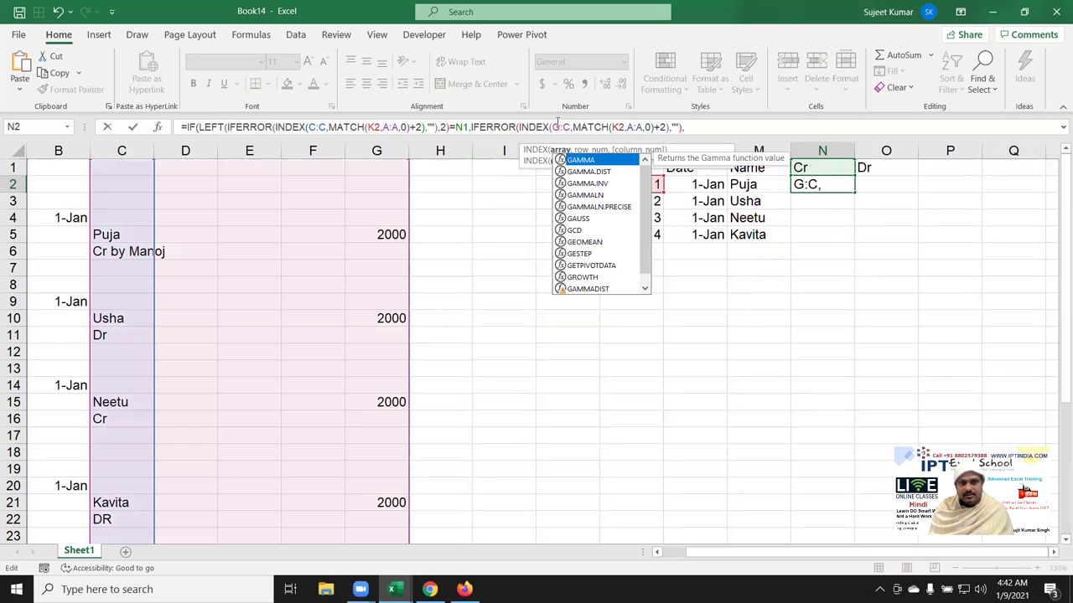
{"action": "left_click", "coordinate": [561, 127]}
{"action": "key", "text": "Delete"}
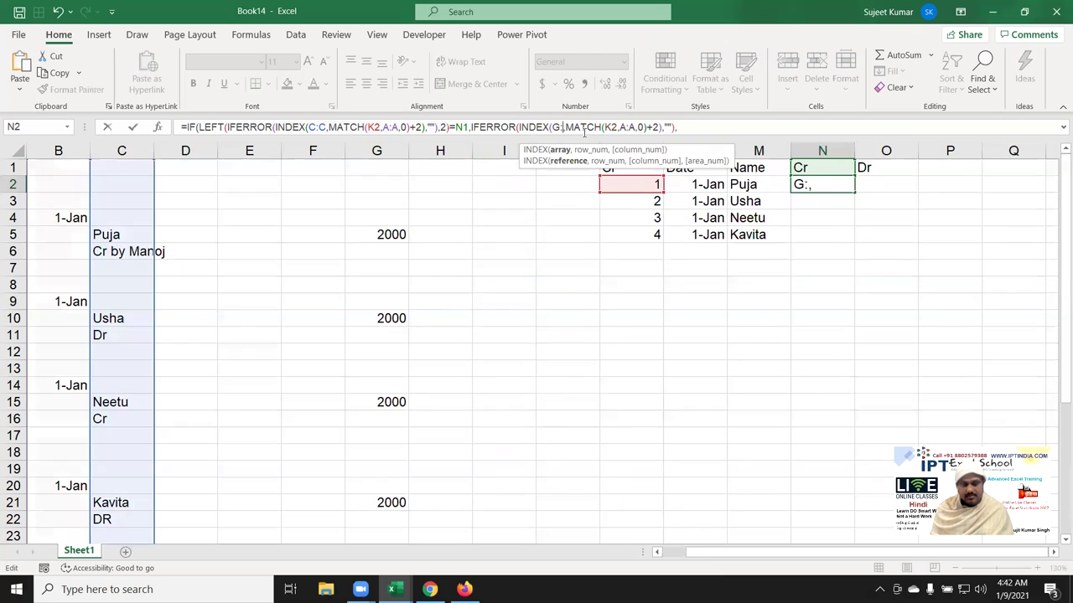
{"action": "type", "text": "G,"}
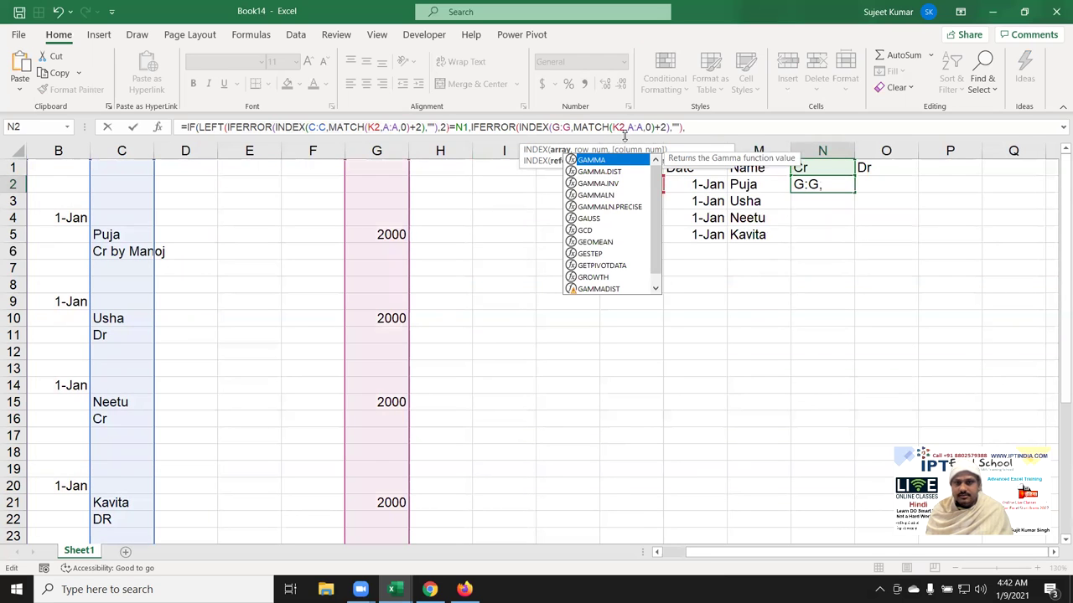
{"action": "left_click", "coordinate": [627, 127]}
{"action": "key", "text": "Return"}
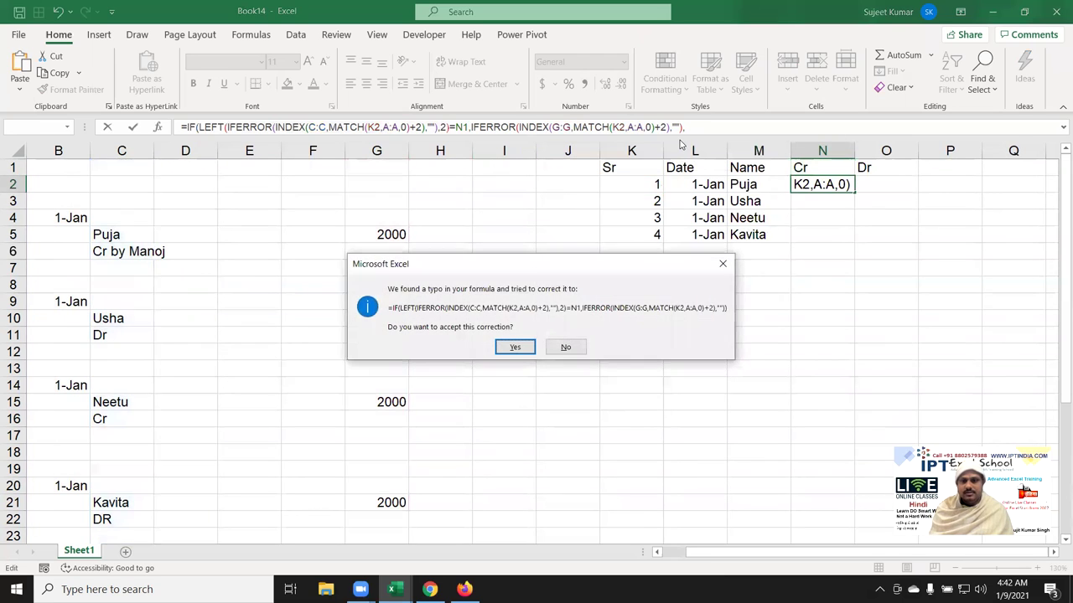
{"action": "key", "text": "Return"}
{"action": "key", "text": "Up"}
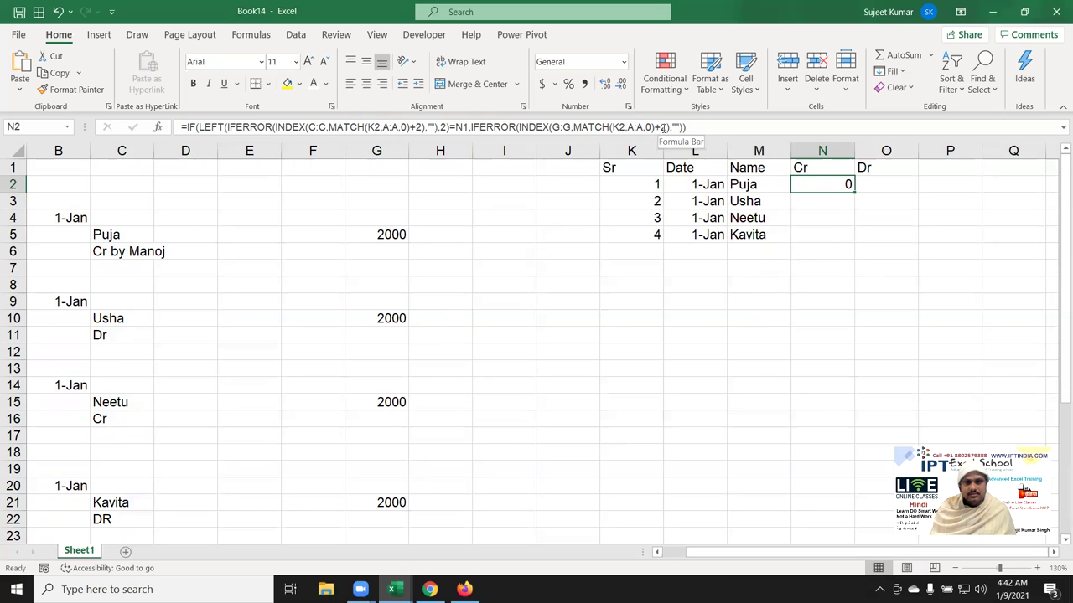
- Change the amount lookup's row offset from +2 to +1 so N2 shows 2000
{"action": "left_click", "coordinate": [663, 127]}
{"action": "key", "text": "BackSpace"}
{"action": "type", "text": "1"}
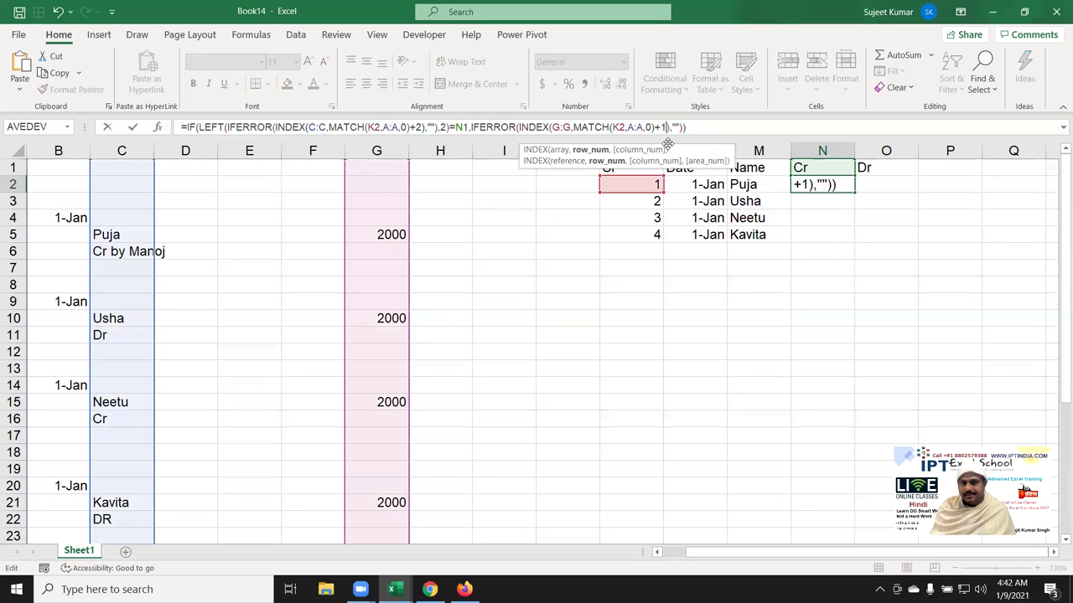
{"action": "key", "text": "Return"}
{"action": "key", "text": "Up"}
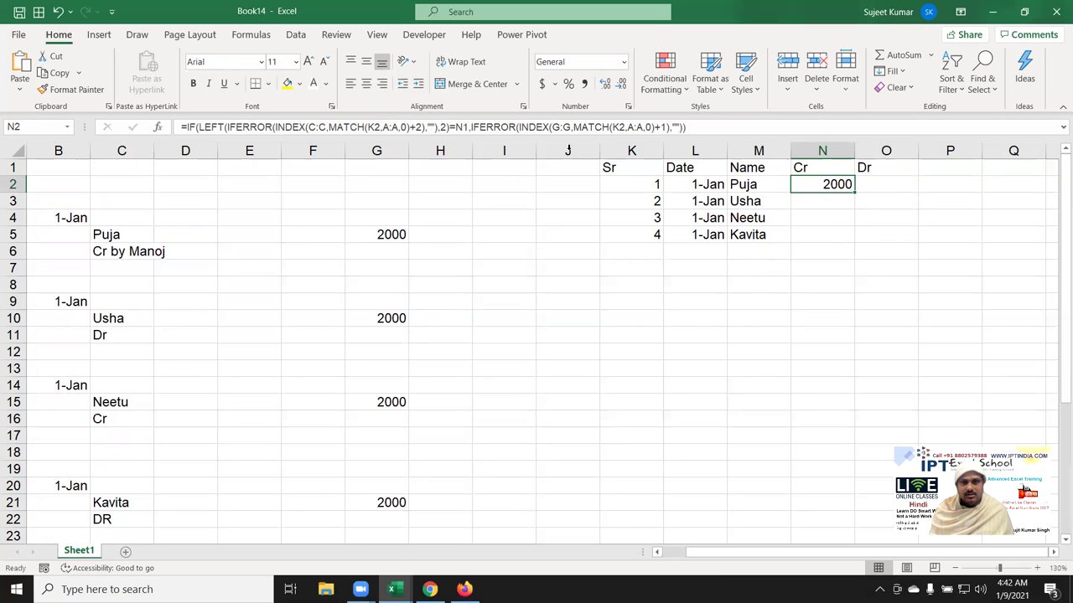
- Make N1 absolute ($N$1), add 0 as value_if_false, and fill the Cr column to row 14
{"action": "left_click", "coordinate": [459, 127]}
{"action": "key", "text": "F4"}
{"action": "key", "text": "Return"}
{"action": "key", "text": "Up"}
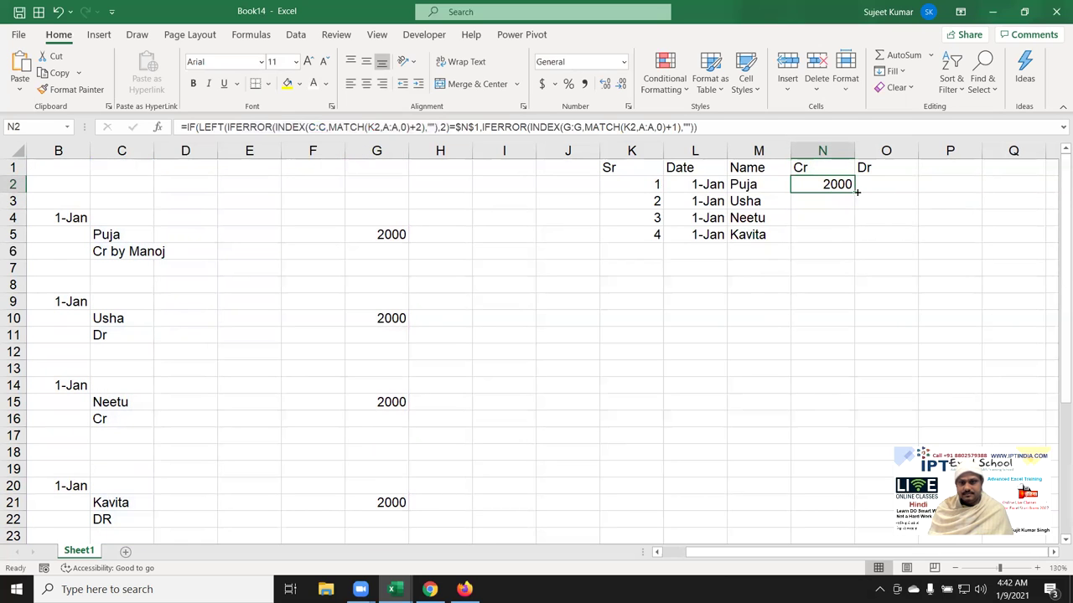
{"action": "left_click_drag", "start_coordinate": [856, 192], "coordinate": [856, 386]}
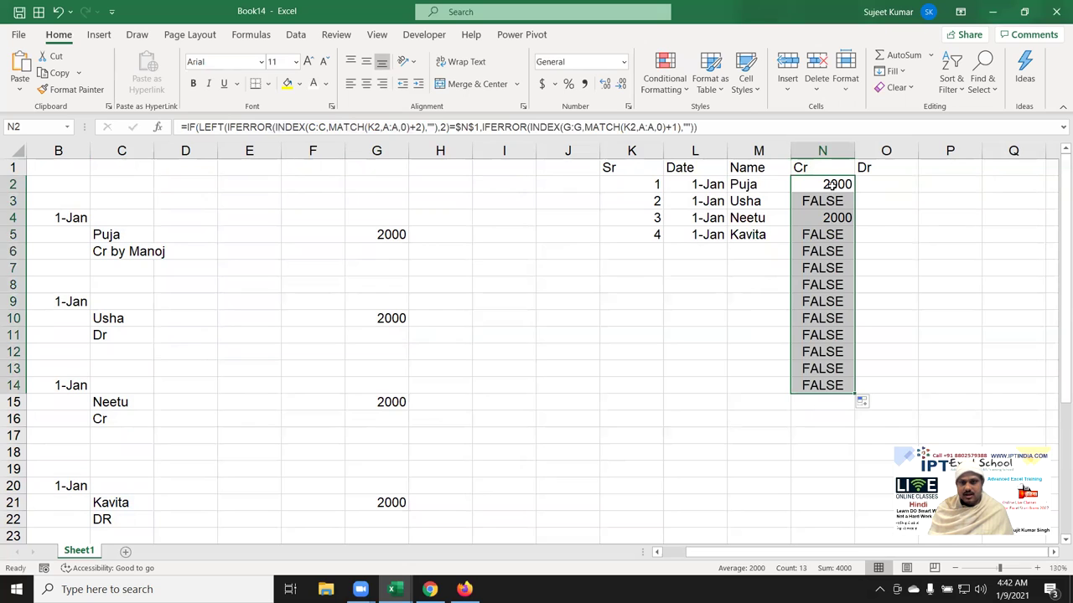
{"action": "left_click", "coordinate": [828, 185]}
{"action": "left_click", "coordinate": [695, 126]}
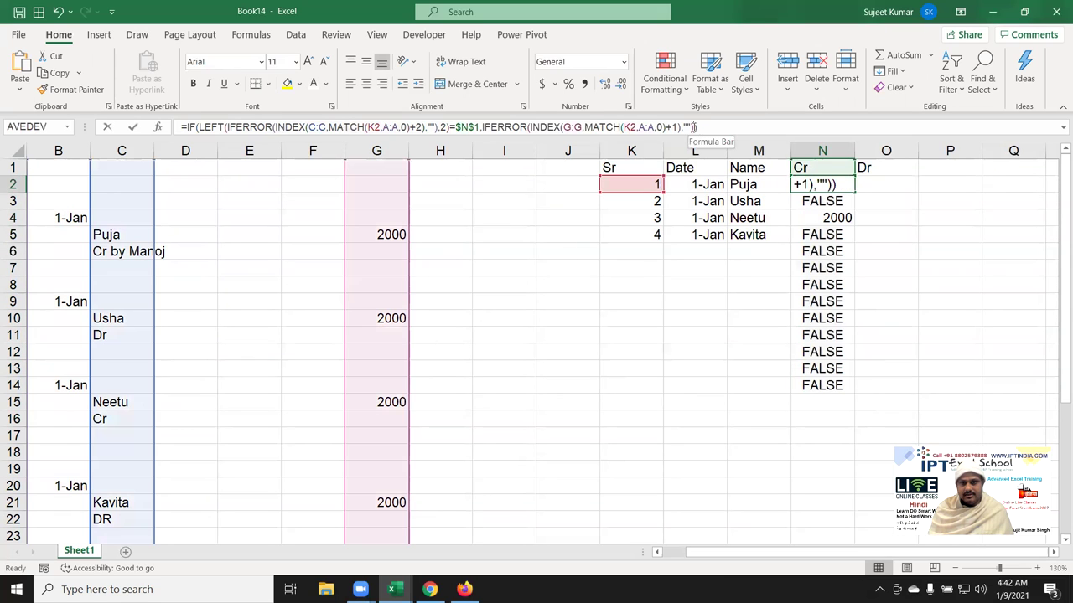
{"action": "type", "text": ",0"}
{"action": "key", "text": "Return"}
{"action": "key", "text": "Up"}
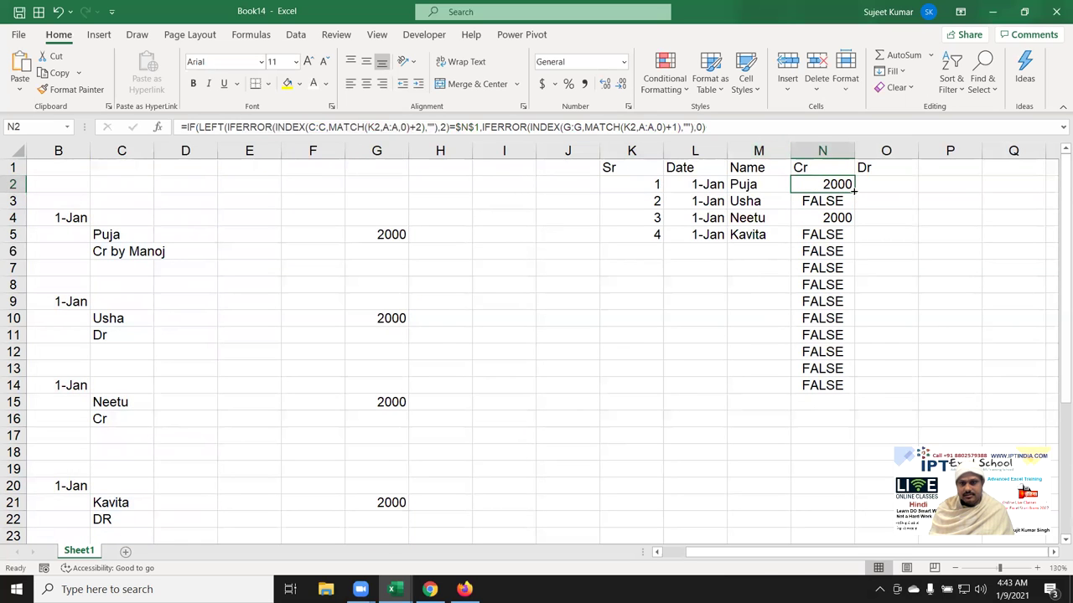
{"action": "double_click", "coordinate": [854, 191]}
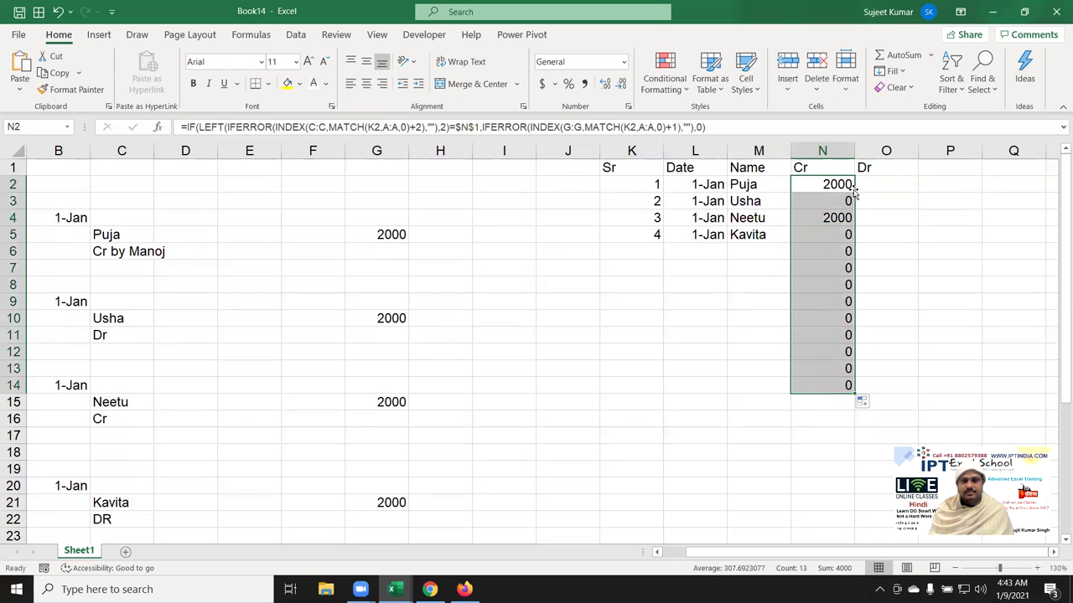
- Copy N2's formula text and paste it into O2 under the Dr header
{"action": "left_click", "coordinate": [837, 184]}
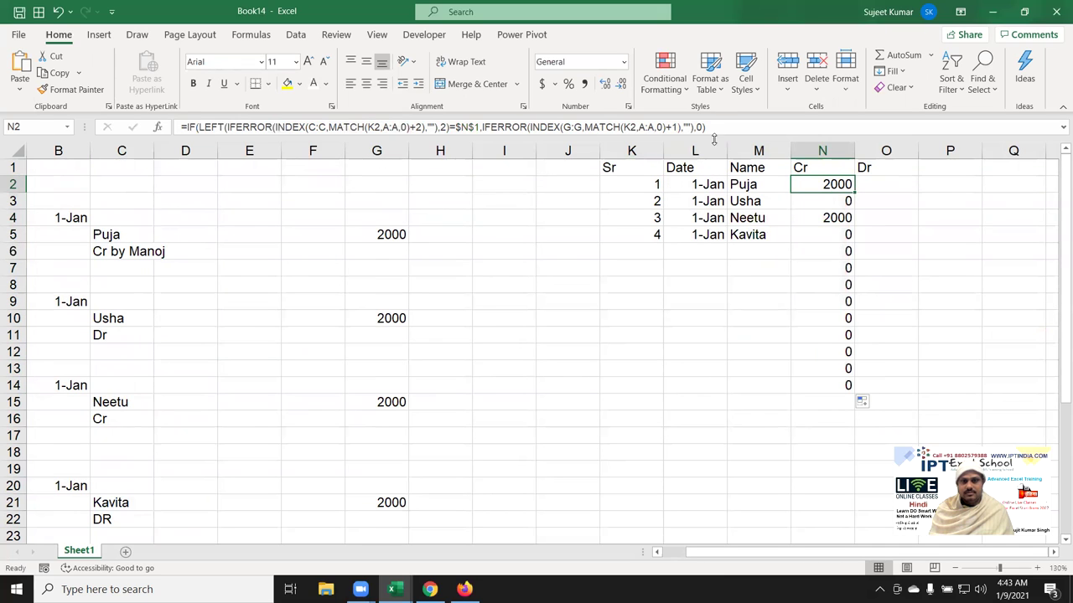
{"action": "left_click_drag", "start_coordinate": [708, 128], "coordinate": [183, 127]}
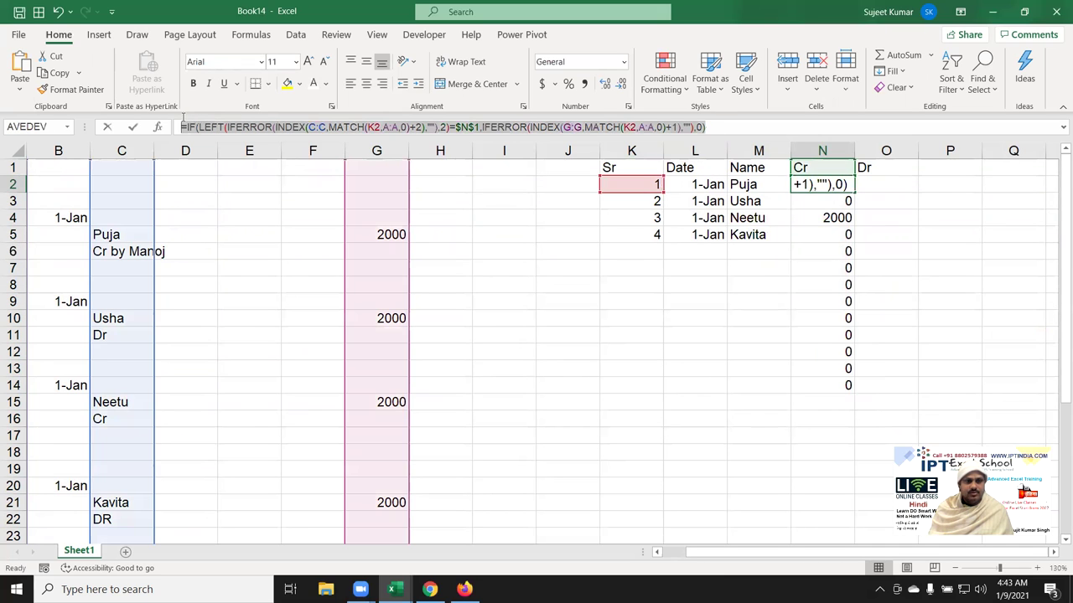
{"action": "key", "text": "ctrl+c"}
{"action": "key", "text": "Escape"}
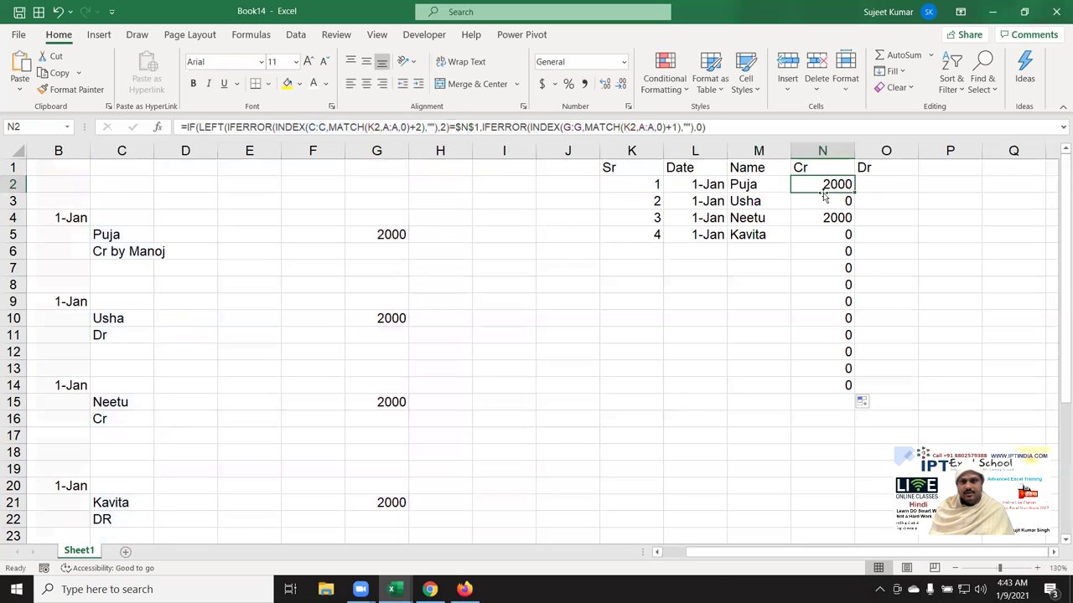
{"action": "left_click", "coordinate": [872, 183]}
{"action": "type", "text": "="}
{"action": "key", "text": "ctrl+v"}
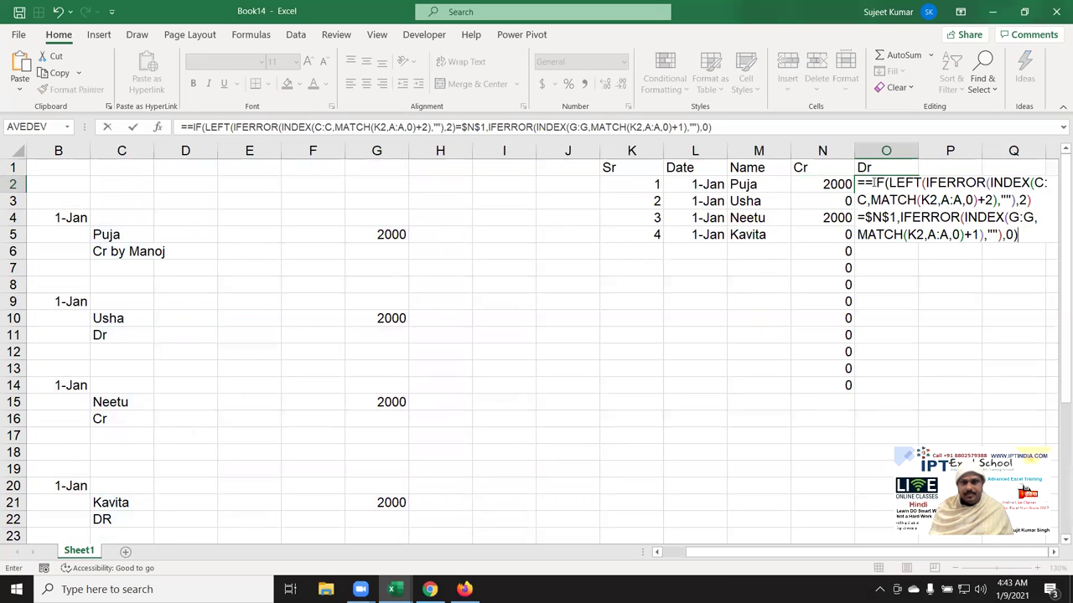
- Fix O2 to compare against $O$1 without the duplicate '=', and fill it down column O
{"action": "left_click", "coordinate": [868, 183]}
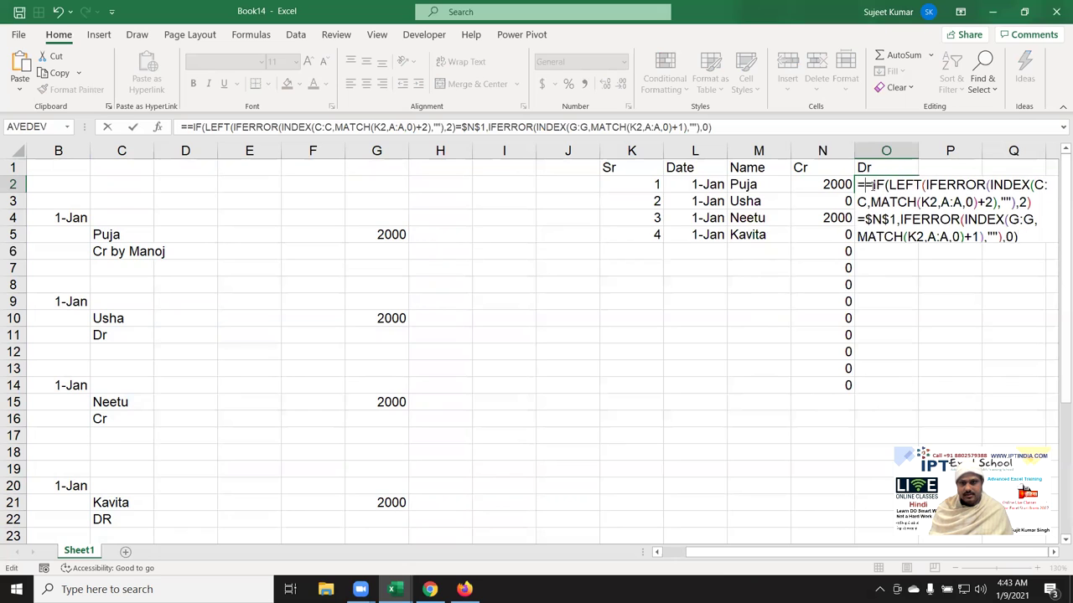
{"action": "key", "text": "BackSpace"}
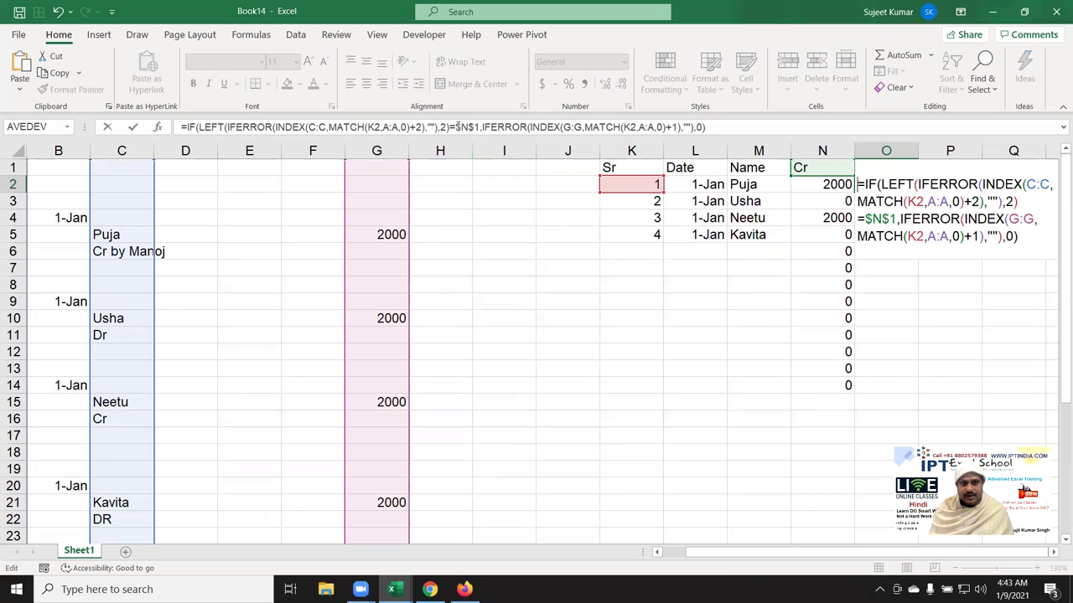
{"action": "left_click", "coordinate": [465, 127]}
{"action": "key", "text": "BackSpace"}
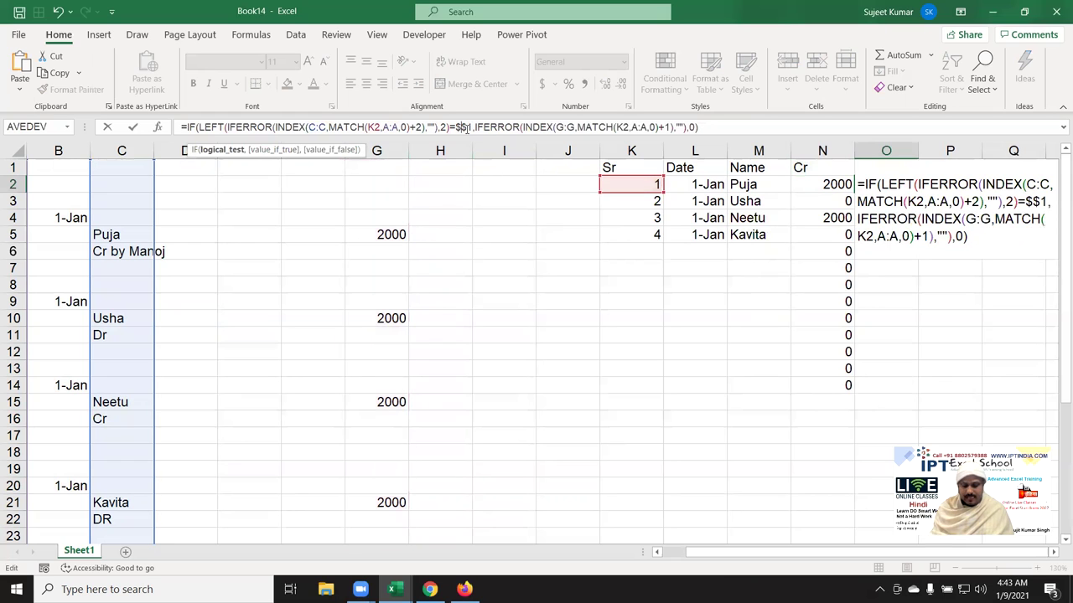
{"action": "type", "text": "O"}
{"action": "key", "text": "Return"}
{"action": "key", "text": "Up"}
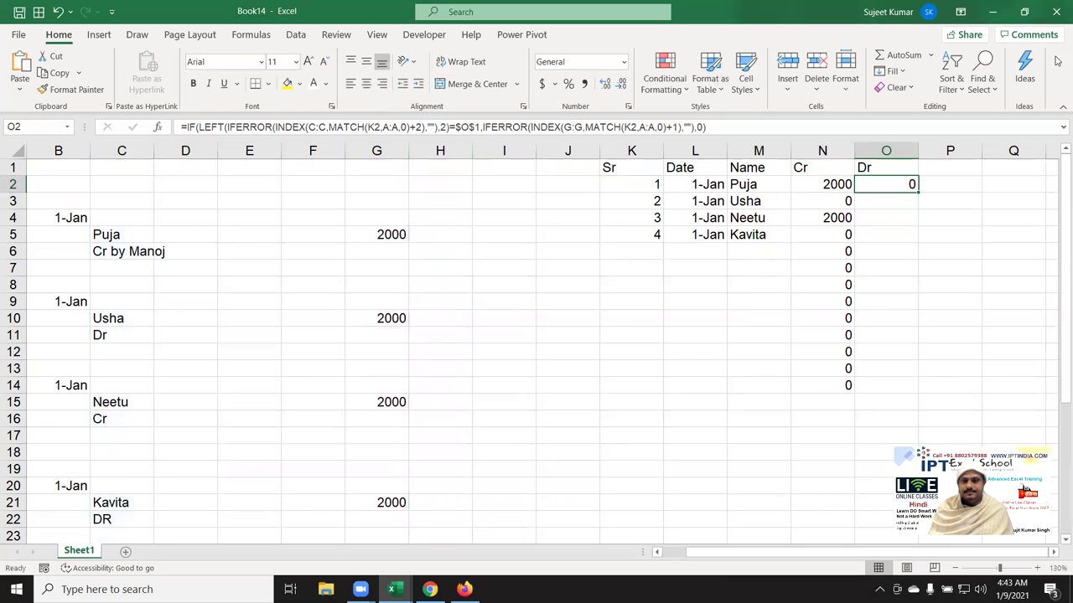
{"action": "double_click", "coordinate": [915, 192]}
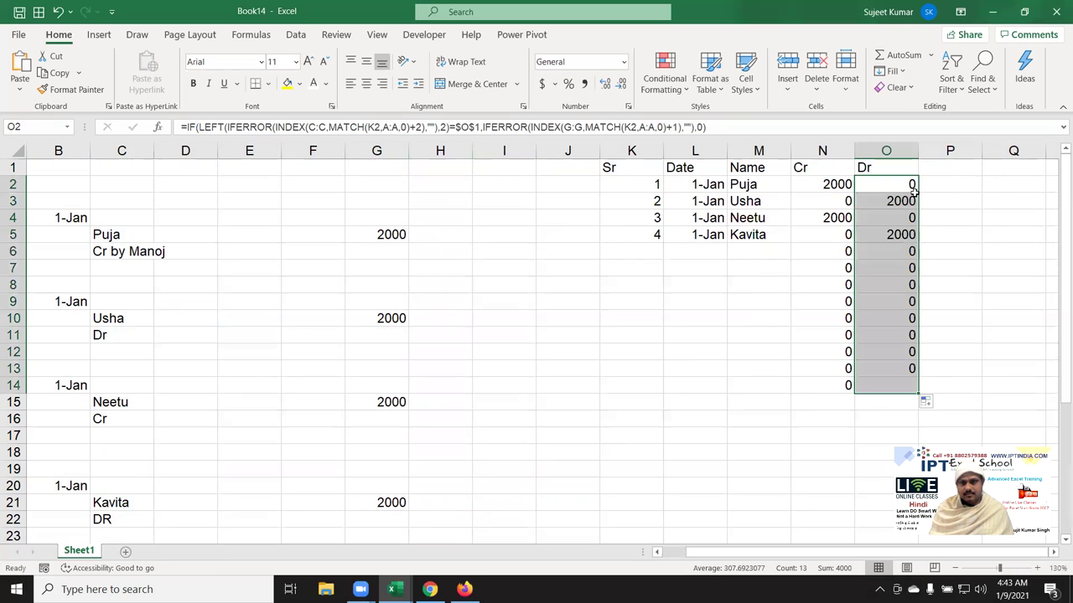
{"action": "left_click", "coordinate": [759, 237]}
{"action": "left_click", "coordinate": [816, 251]}
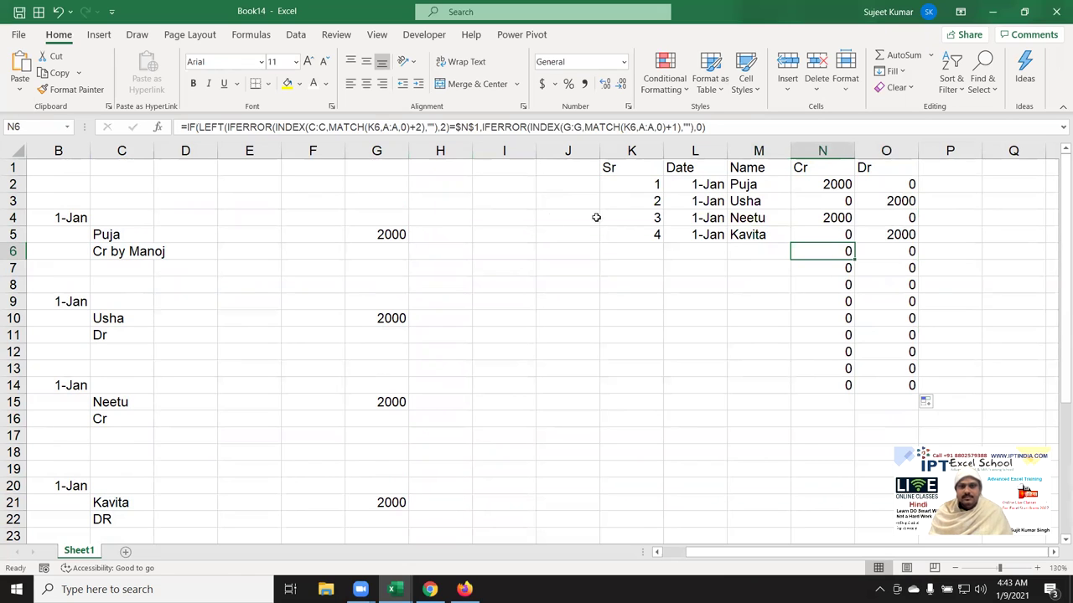
- Replace N2's 0 fallback with "" and refill the Cr column to row 14
{"action": "left_click", "coordinate": [840, 188]}
{"action": "left_click", "coordinate": [702, 127]}
{"action": "key", "text": "BackSpace"}
{"action": "type", "text": "\"\""}
{"action": "key", "text": "Return"}
{"action": "left_click", "coordinate": [817, 188]}
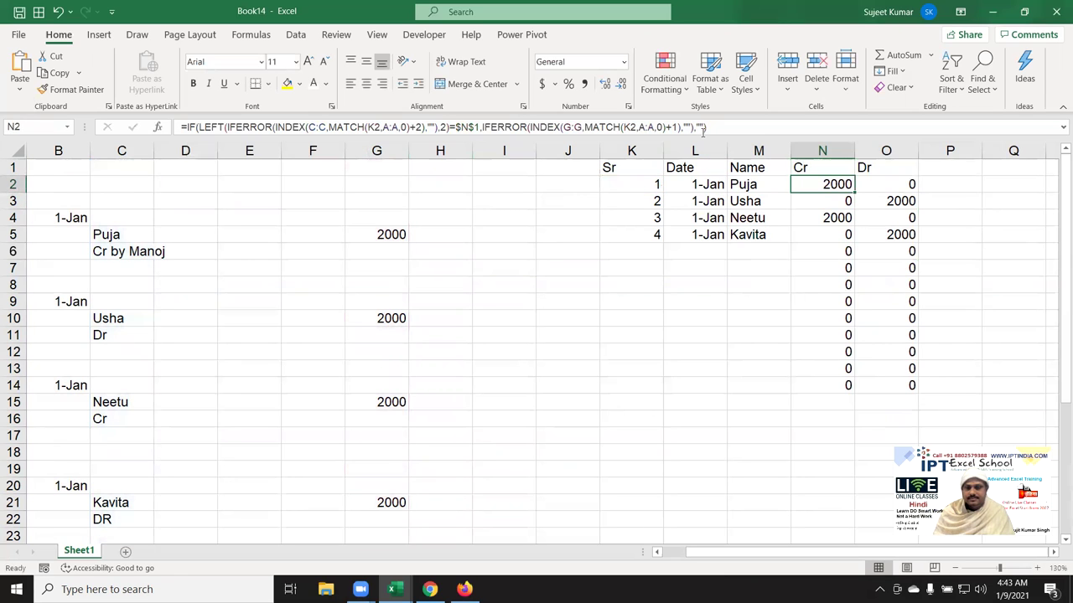
{"action": "double_click", "coordinate": [853, 192]}
- Replace O2's 0 fallback with "" and refill the Dr column to row 14
{"action": "left_click", "coordinate": [892, 182]}
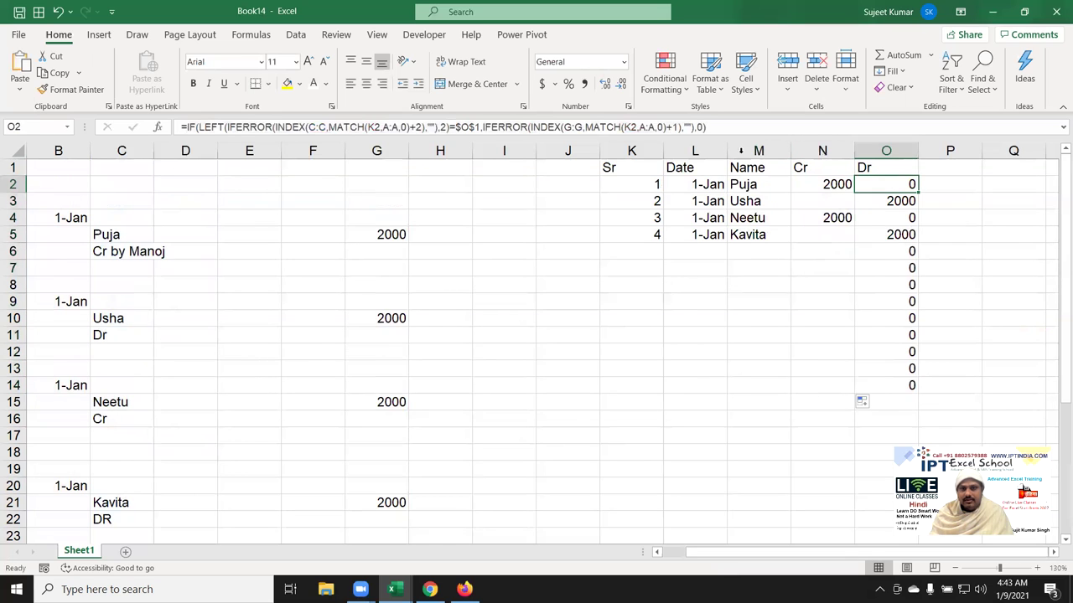
{"action": "left_click", "coordinate": [716, 130]}
{"action": "key", "text": "BackSpace"}
{"action": "key", "text": "BackSpace"}
{"action": "type", "text": "\"\")"}
{"action": "key", "text": "Return"}
{"action": "key", "text": "Up"}
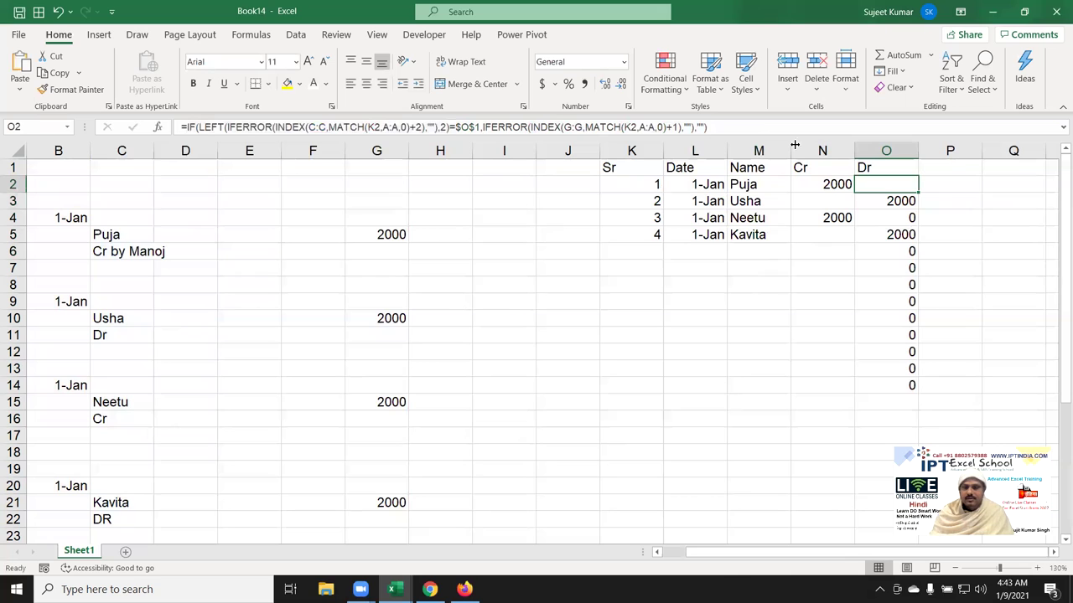
{"action": "double_click", "coordinate": [918, 192]}
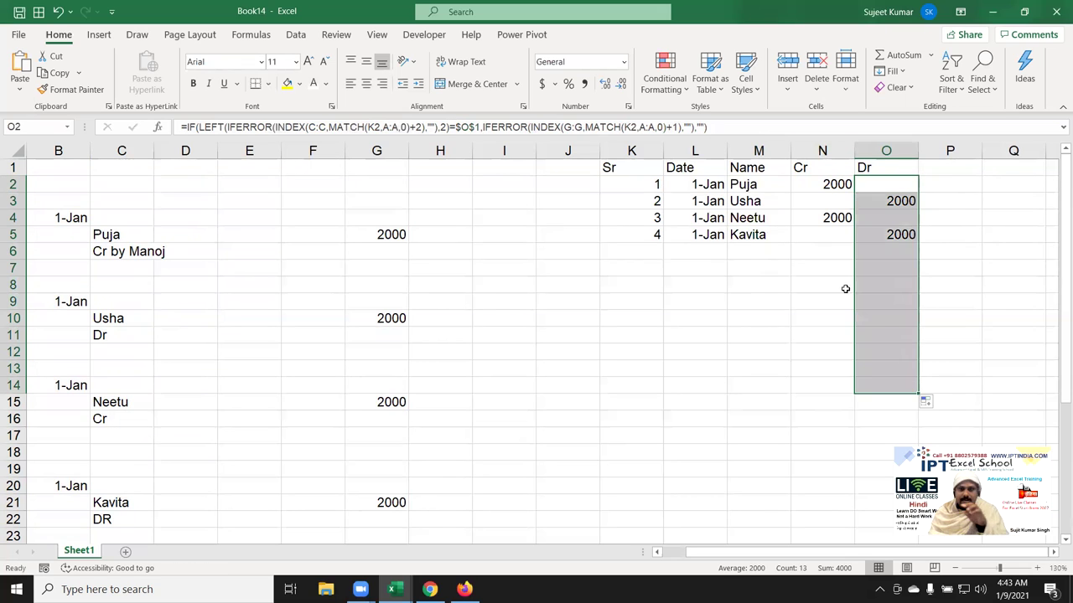
- Select the finished table from Sr to Dr
{"action": "left_click", "coordinate": [743, 333]}
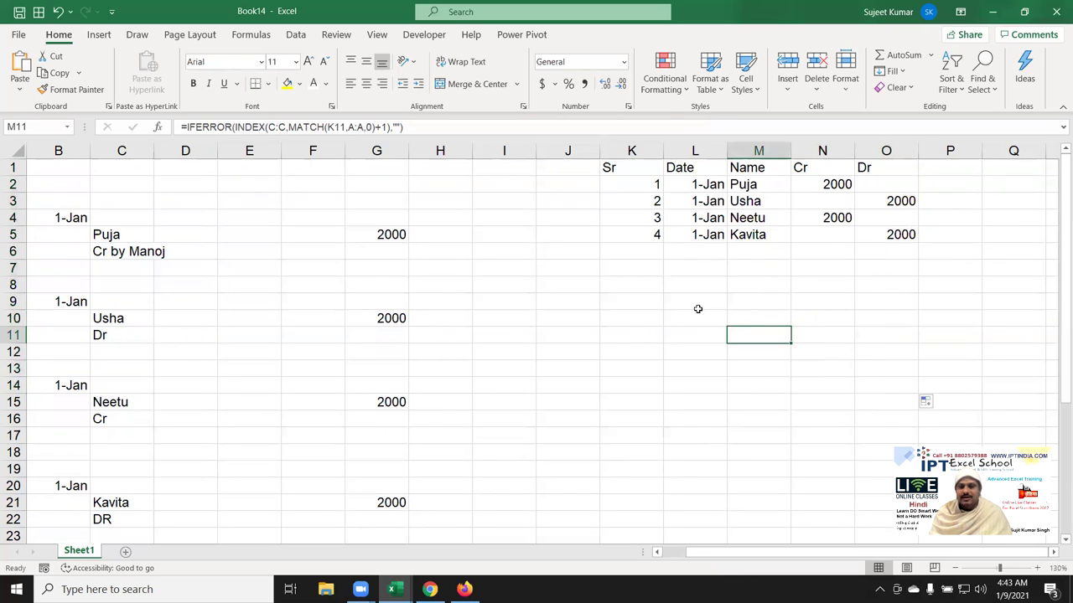
{"action": "left_click", "coordinate": [628, 156]}
{"action": "left_click_drag", "start_coordinate": [619, 166], "coordinate": [876, 231]}
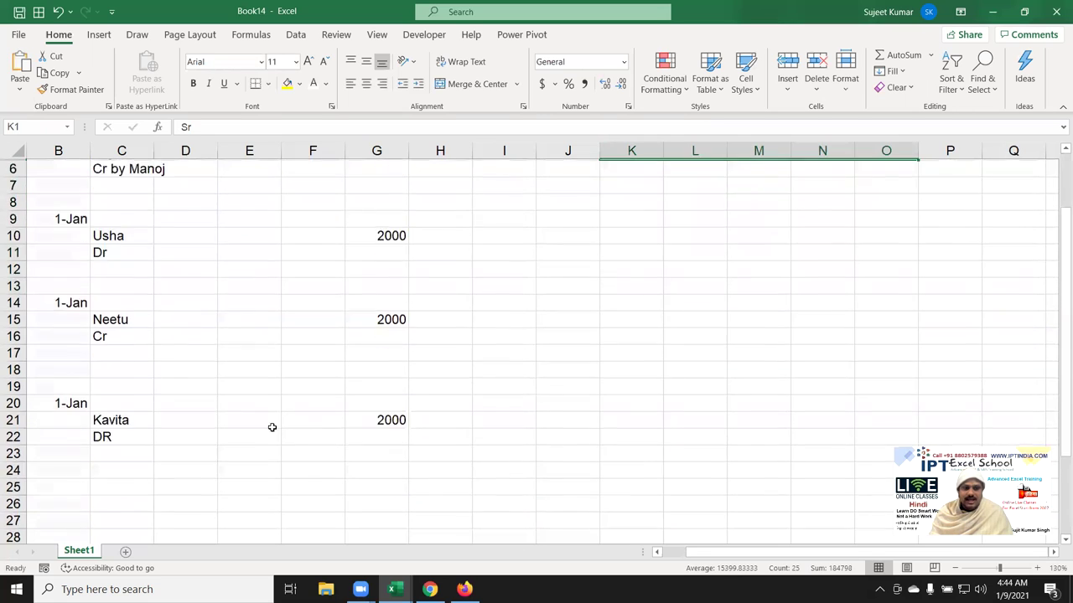
- Add a record: date 1/2 in B24, the name in C25, 6000 in G25, 'Cr by' note in C26
{"action": "scroll", "coordinate": [335, 429], "scroll_direction": "down", "scroll_amount": 2}
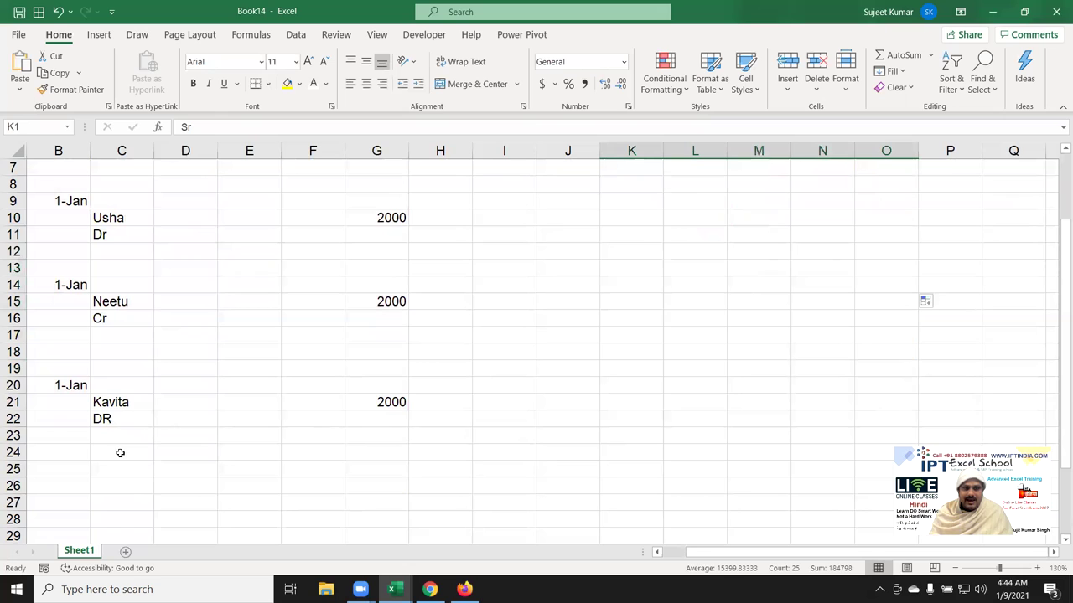
{"action": "left_click", "coordinate": [62, 446]}
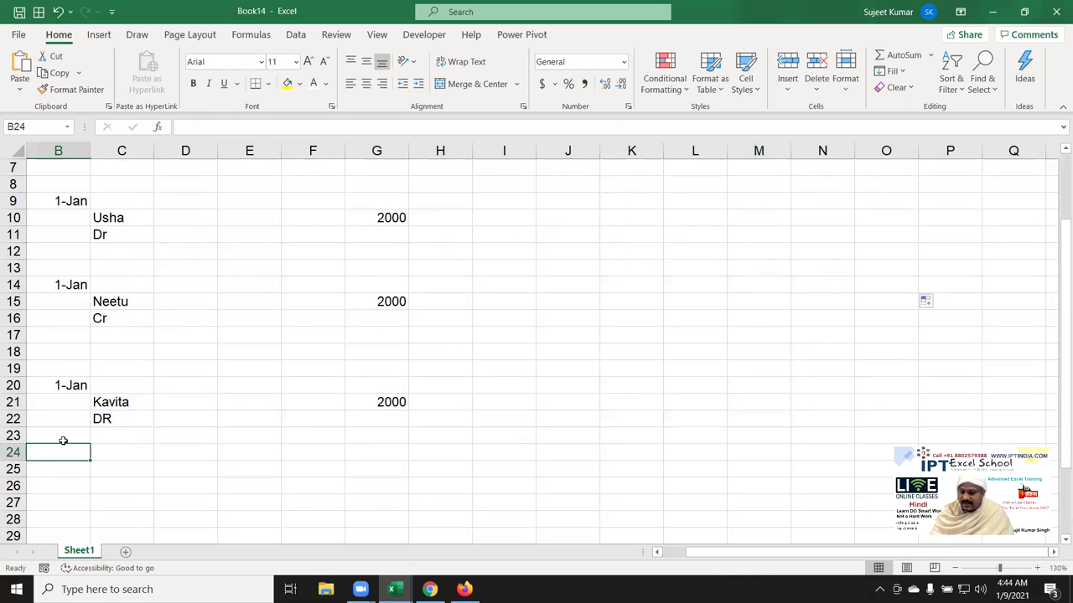
{"action": "type", "text": "1/2"}
{"action": "key", "text": "Return"}
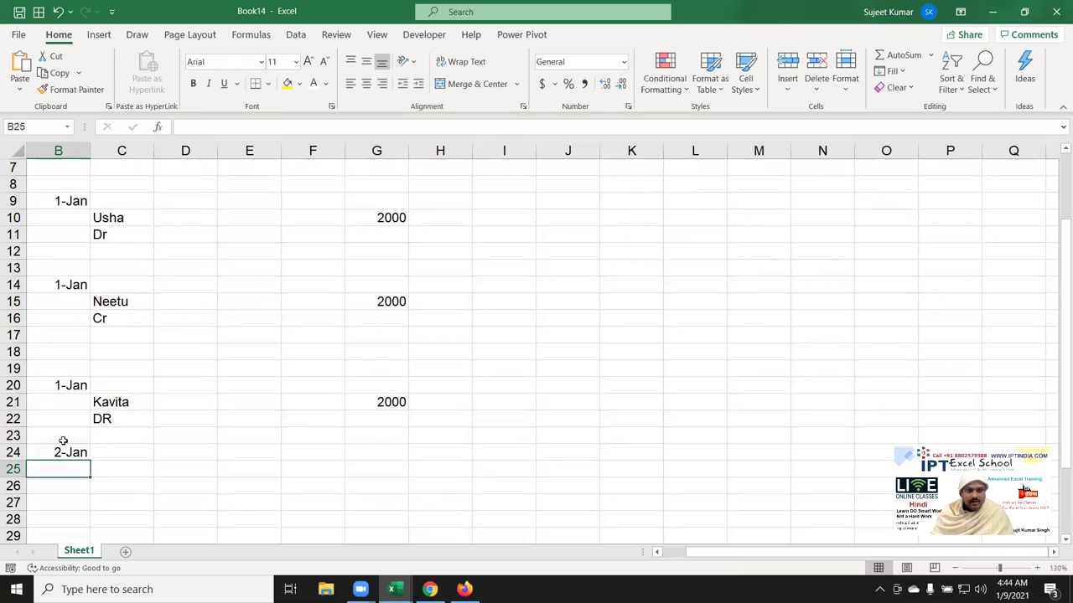
{"action": "key", "text": "Right"}
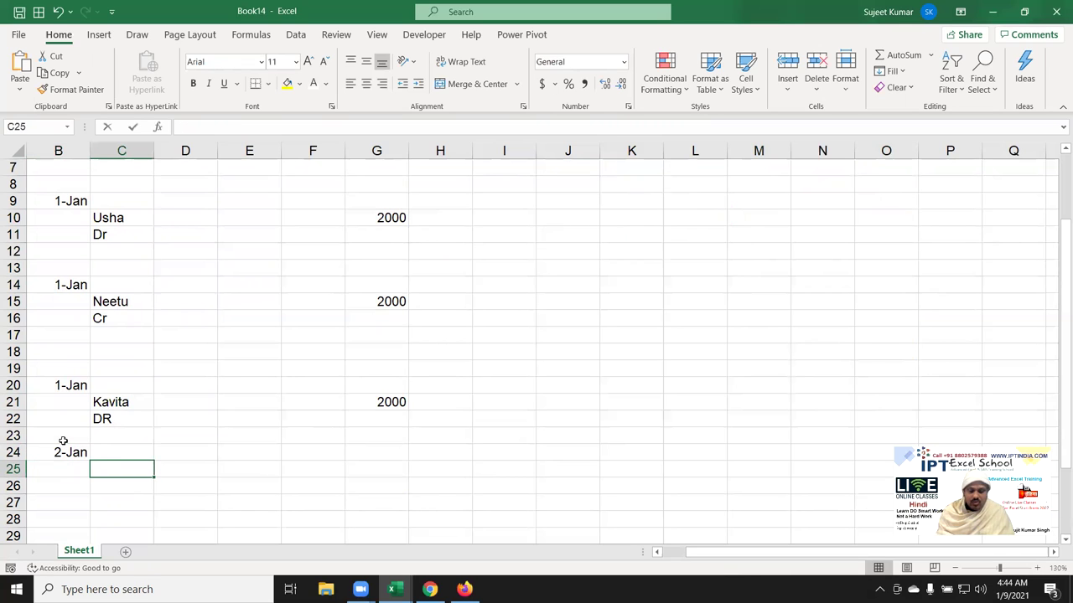
{"action": "type", "text": "OM"}
{"action": "key", "text": "Tab"}
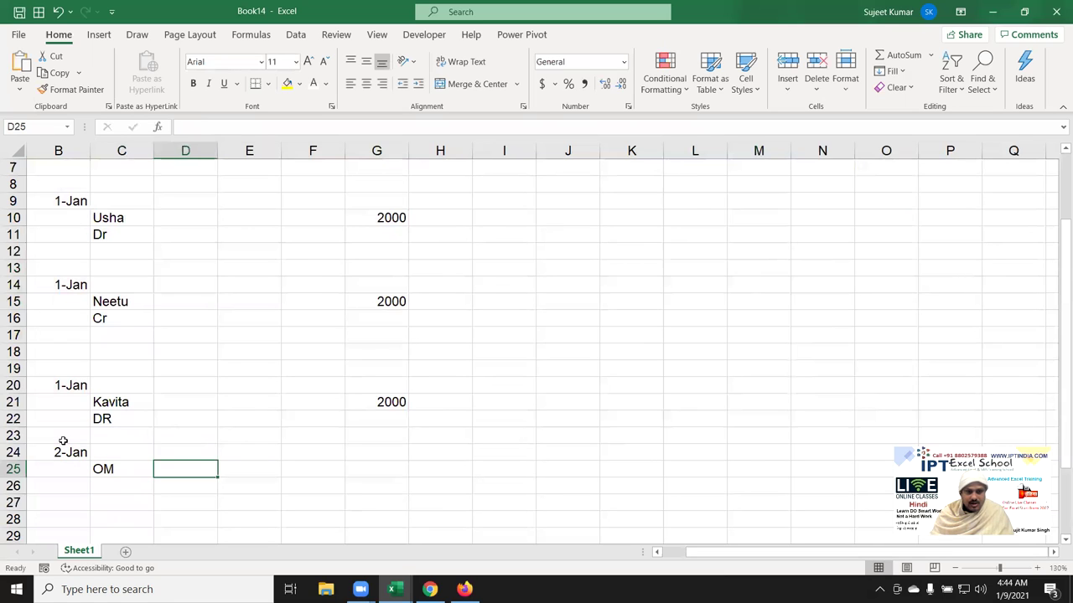
{"action": "key", "text": "Right"}
{"action": "key", "text": "Right"}
{"action": "key", "text": "Right"}
{"action": "type", "text": "6"}
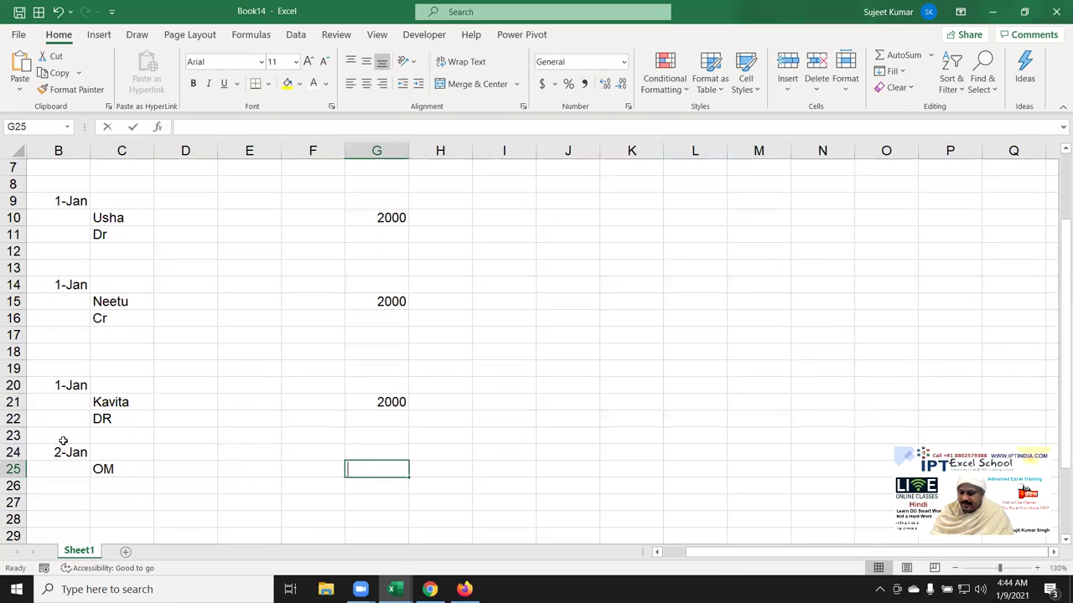
{"action": "type", "text": "000"}
{"action": "key", "text": "Return"}
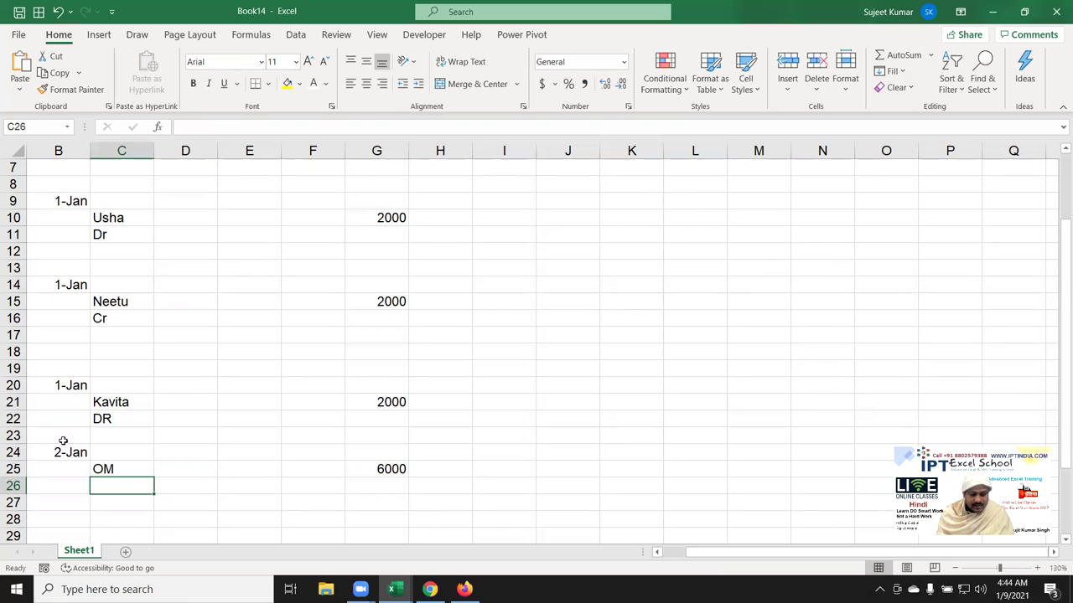
{"action": "type", "text": "Cr"}
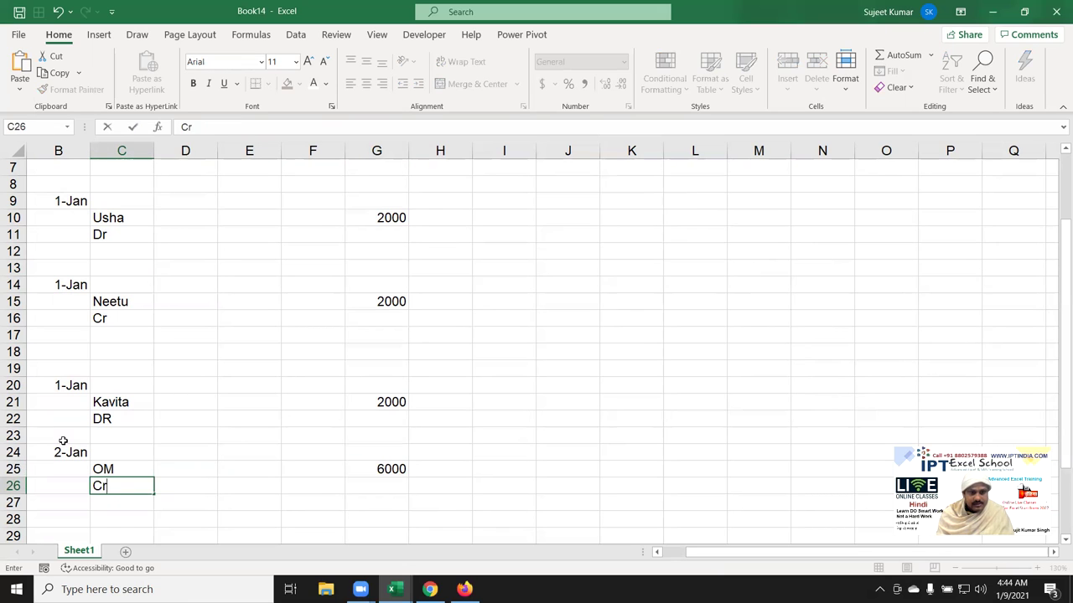
{"action": "type", "text": " by"}
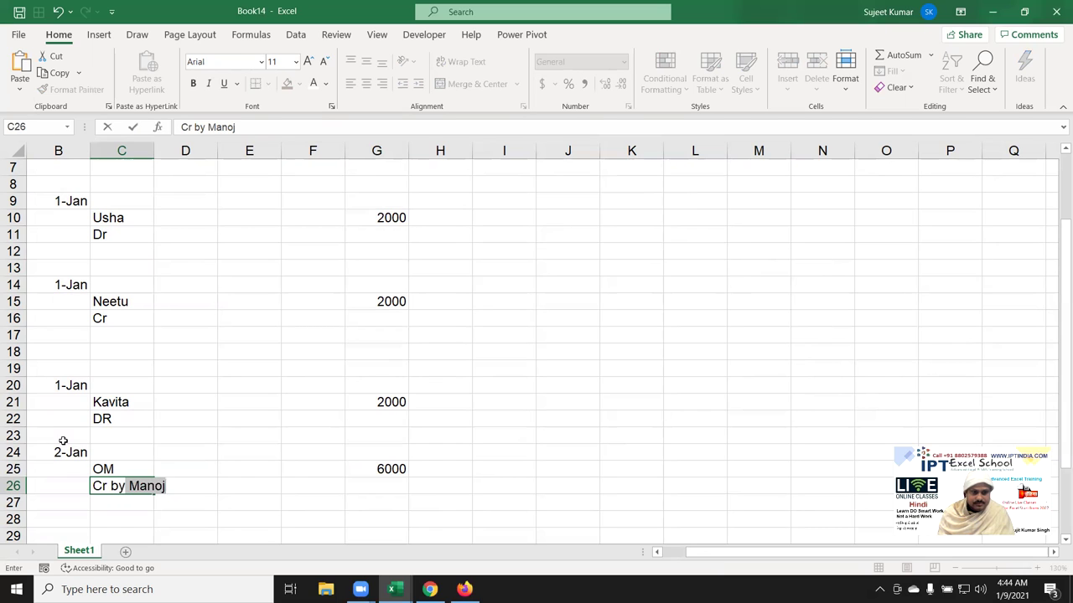
{"action": "key", "text": "Return"}
{"action": "scroll", "coordinate": [347, 411], "scroll_direction": "up", "scroll_amount": 2}
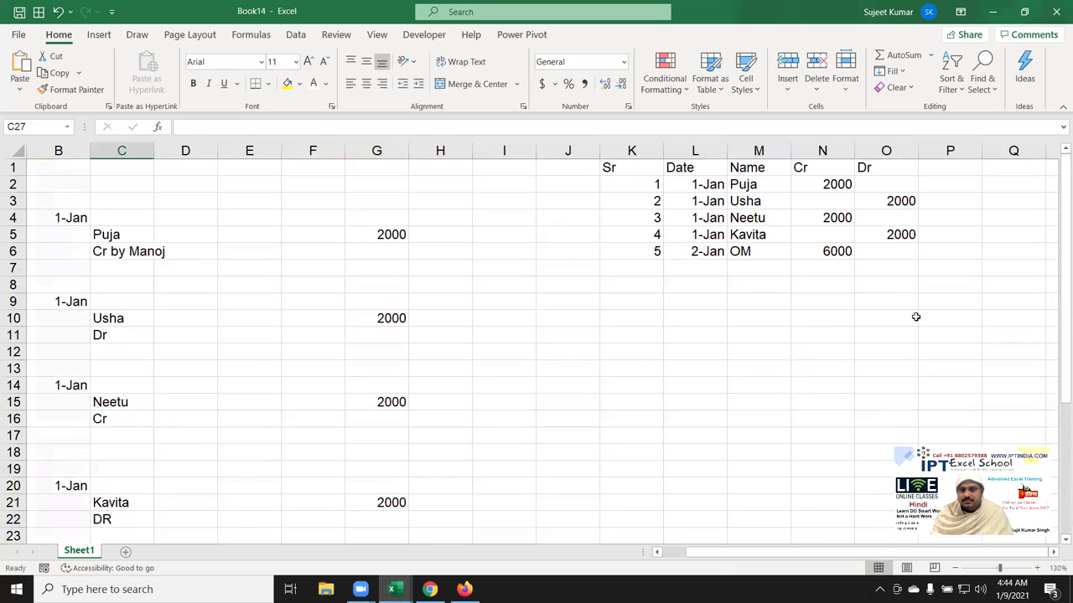
- Check the new 6000 credit formula in N6, then minimize everything to show the desktop
{"action": "left_click", "coordinate": [796, 254]}
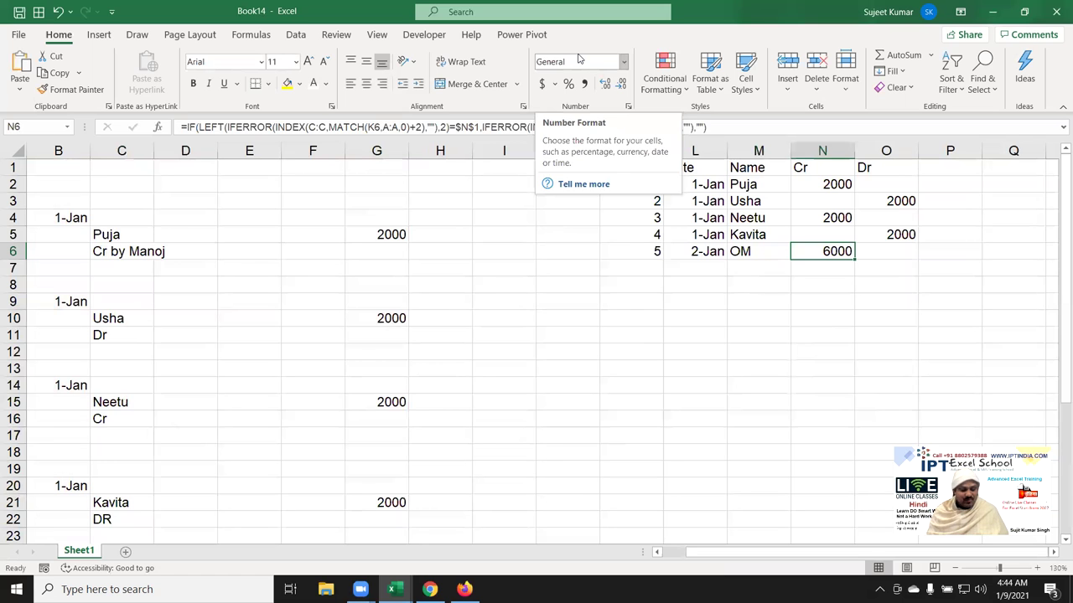
{"action": "key", "text": "super+d"}
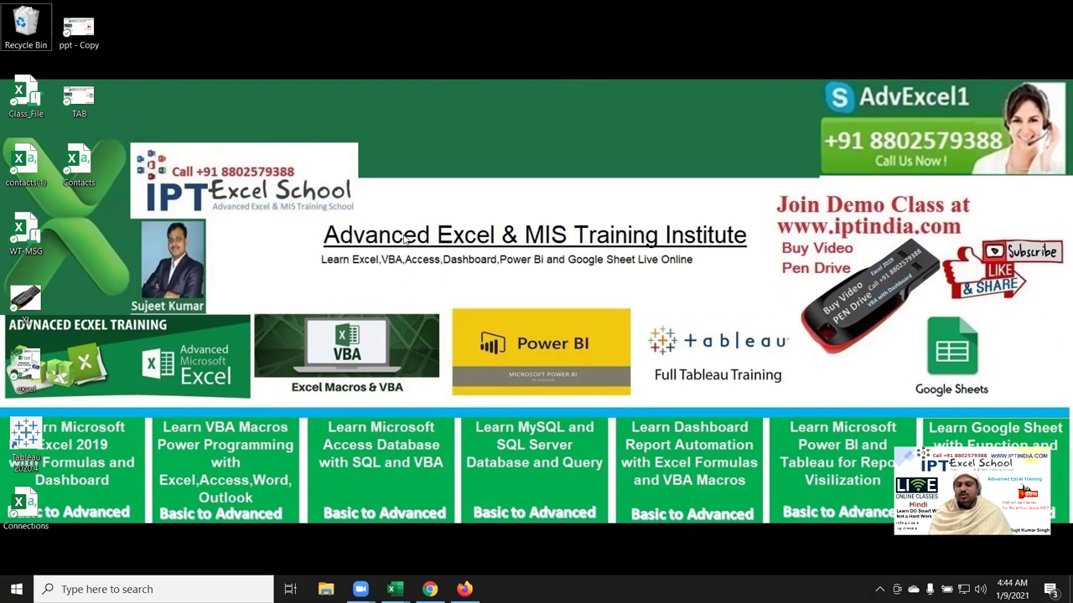
{"action": "left_click", "coordinate": [360, 589]}
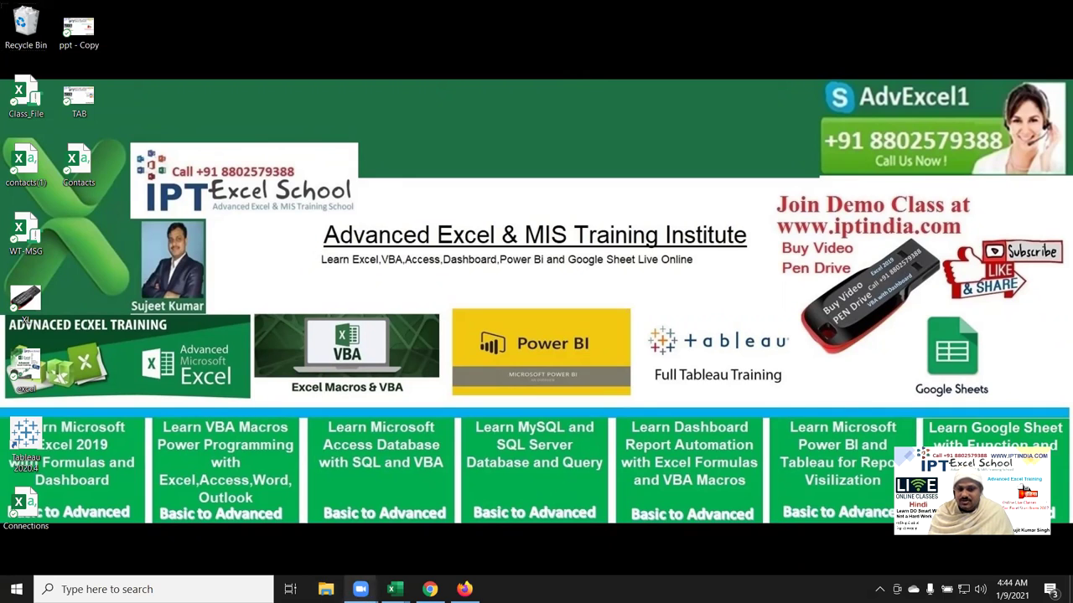
{"action": "left_click", "coordinate": [326, 560]}
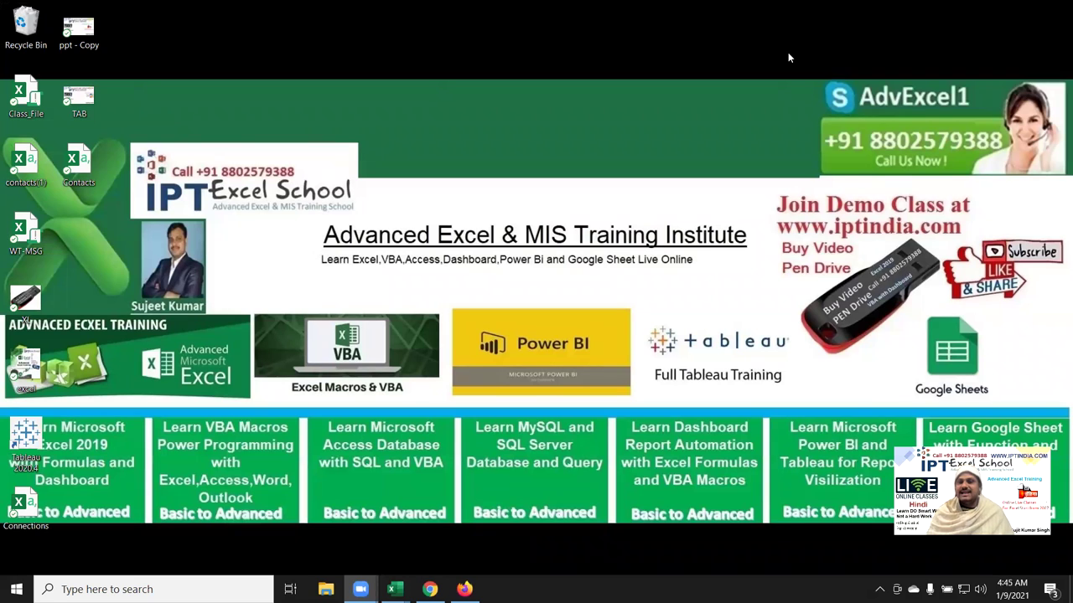
{"action": "left_click", "coordinate": [790, 218]}
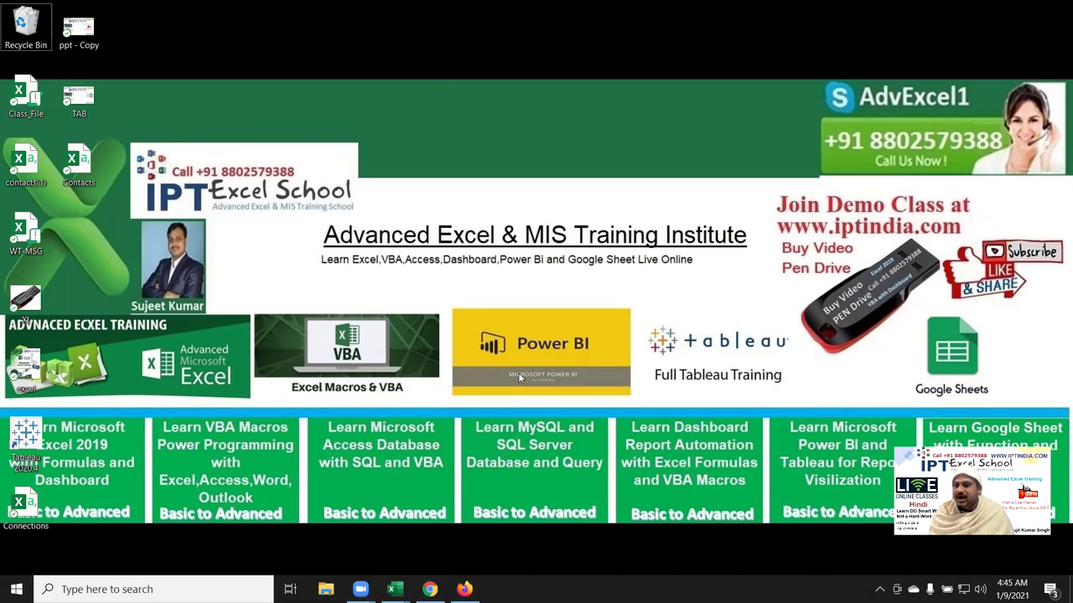
- In the browser, open the EXCEL MIS TRAINING app page from the address-bar suggestions
{"action": "left_click", "coordinate": [443, 585]}
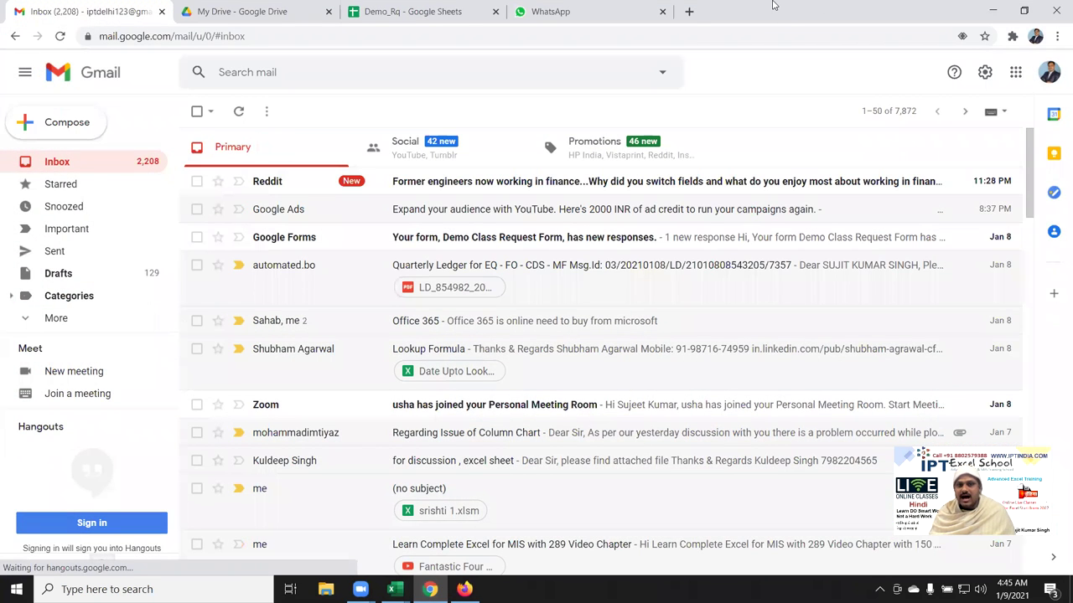
{"action": "key", "text": "ctrl+t"}
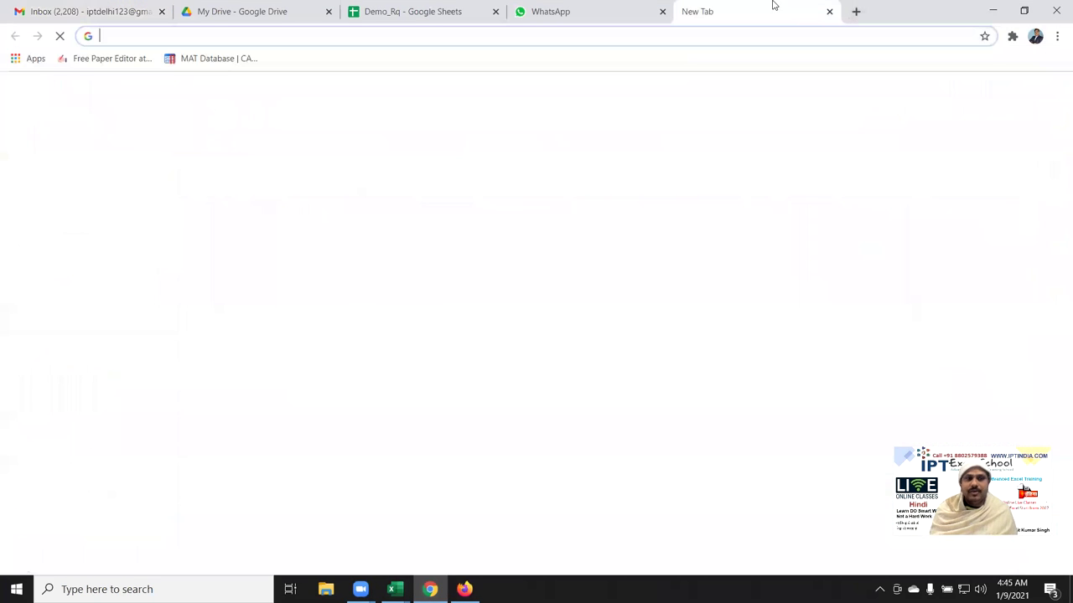
{"action": "type", "text": "a"}
{"action": "key", "text": "BackSpace"}
{"action": "key", "text": "BackSpace"}
{"action": "type", "text": "ply"}
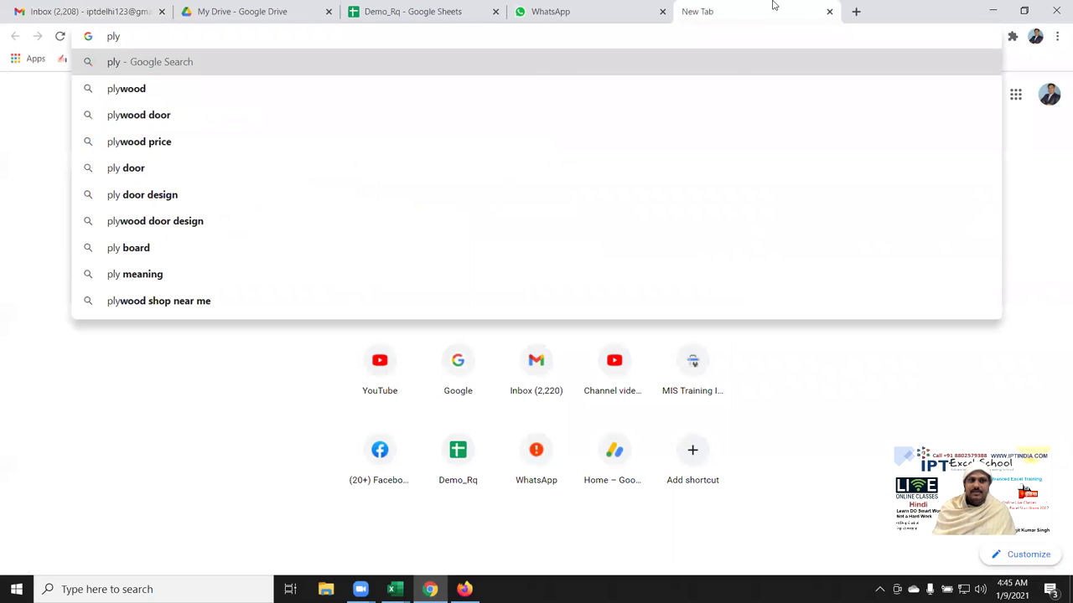
{"action": "key", "text": "BackSpace"}
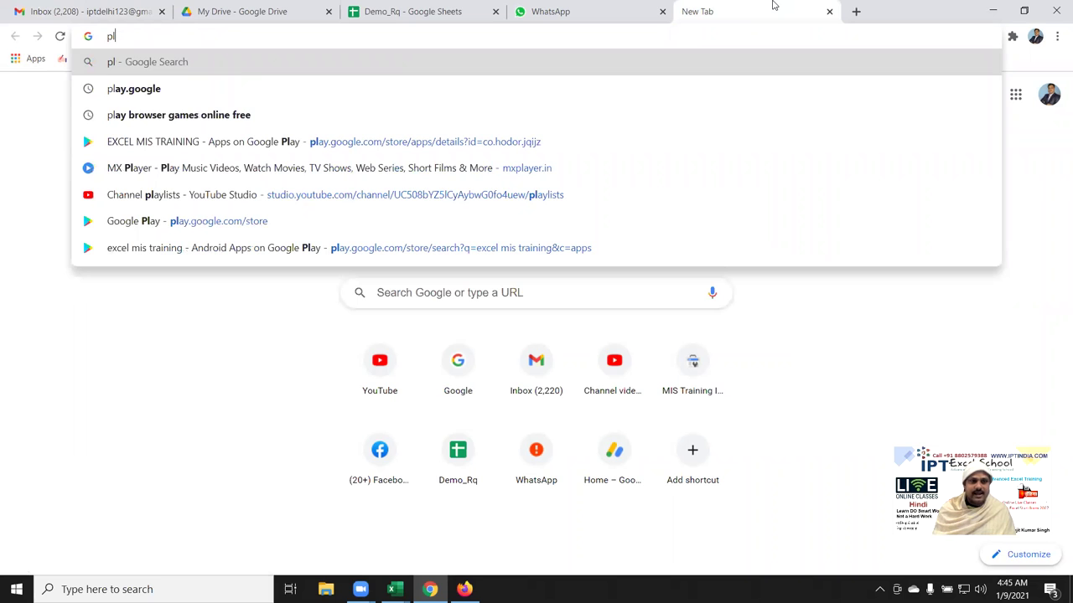
{"action": "key", "text": "Down"}
{"action": "key", "text": "Down"}
{"action": "key", "text": "Down"}
{"action": "key", "text": "Return"}
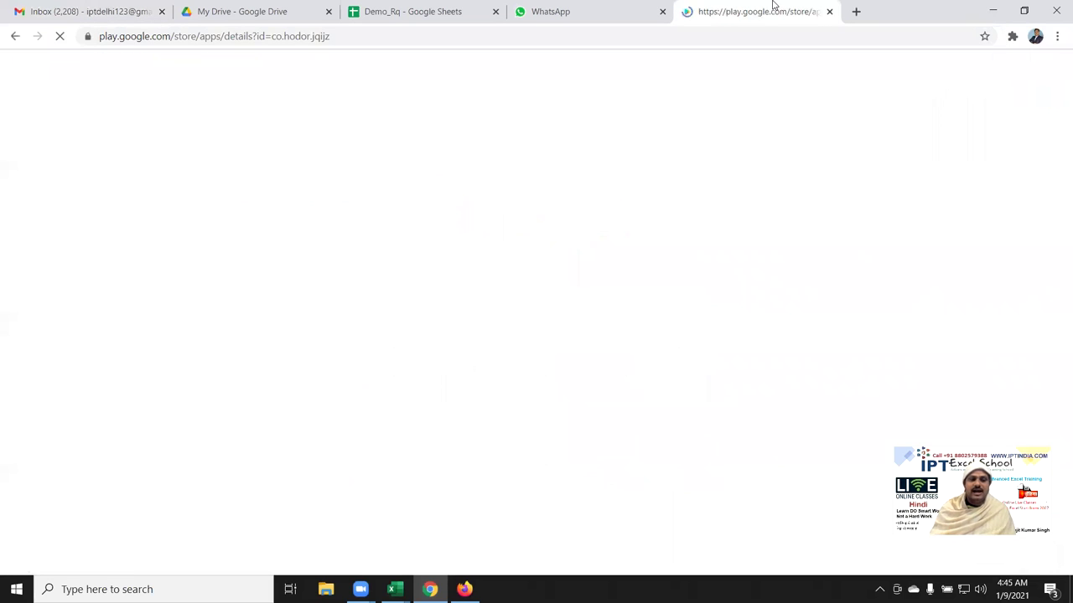
- Search Play for the copied EXCEL MIS TRAINING title, view its details page, then open a new tab
{"action": "left_click_drag", "start_coordinate": [596, 186], "coordinate": [358, 194]}
{"action": "key", "text": "ctrl+c"}
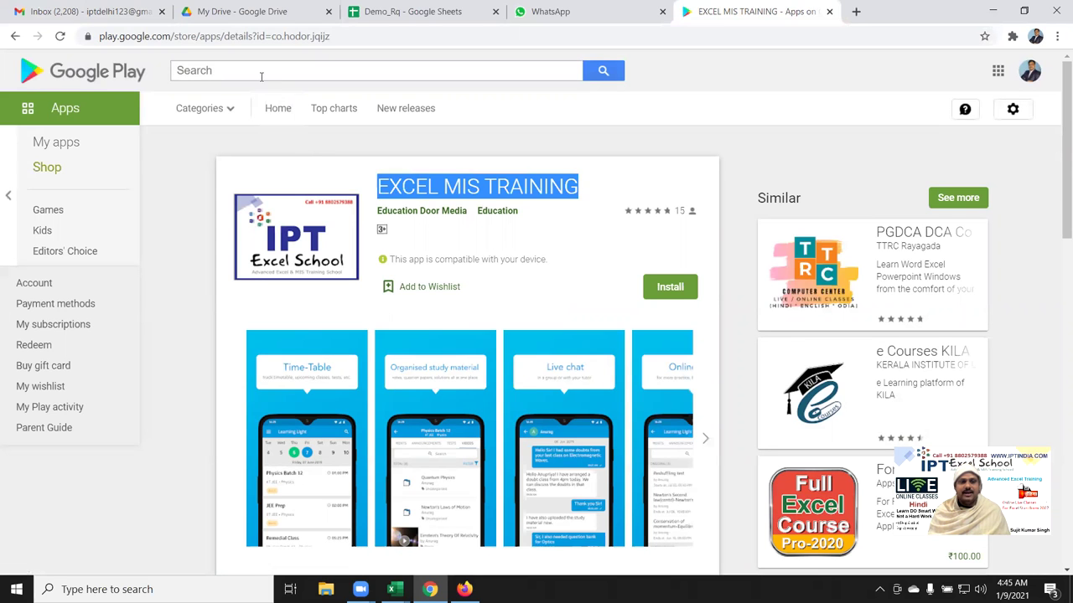
{"action": "left_click", "coordinate": [273, 71]}
{"action": "key", "text": "ctrl+v"}
{"action": "key", "text": "Return"}
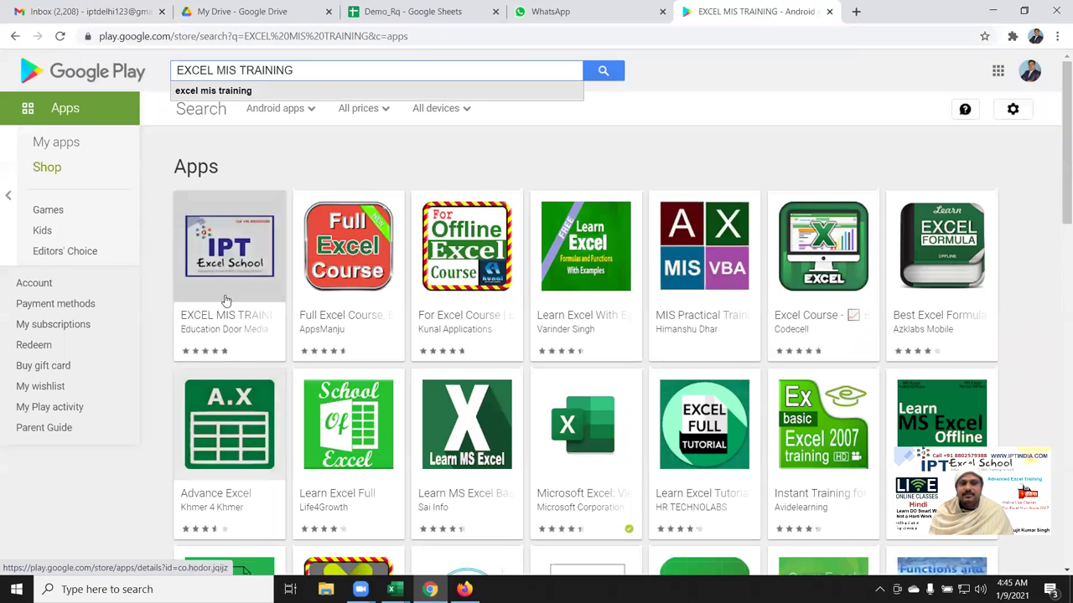
{"action": "left_click", "coordinate": [232, 298]}
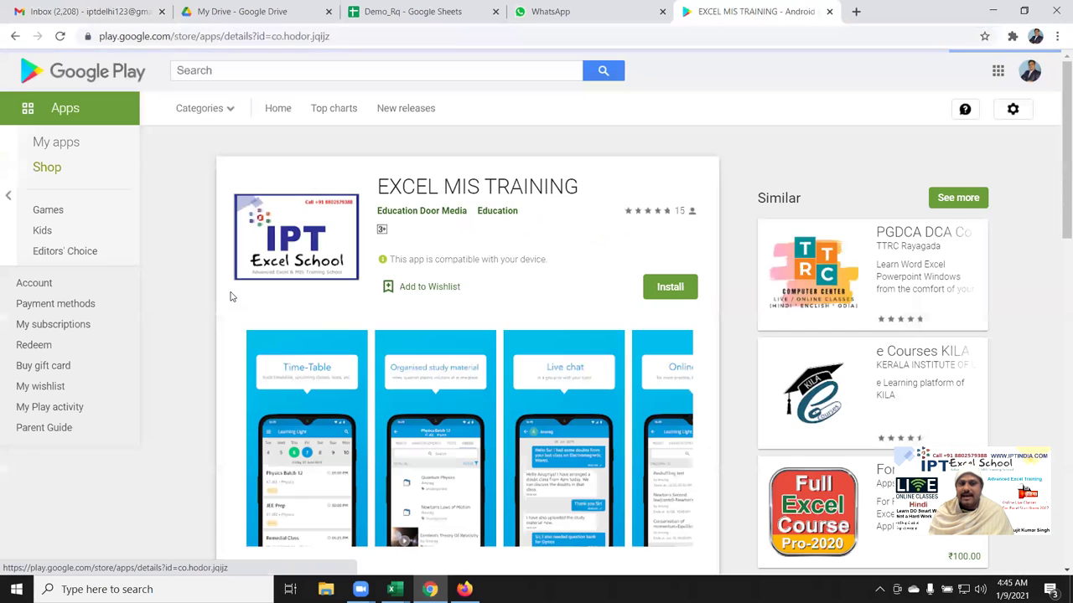
{"action": "scroll", "coordinate": [377, 300], "scroll_direction": "down", "scroll_amount": 2}
{"action": "scroll", "coordinate": [377, 300], "scroll_direction": "down", "scroll_amount": 1}
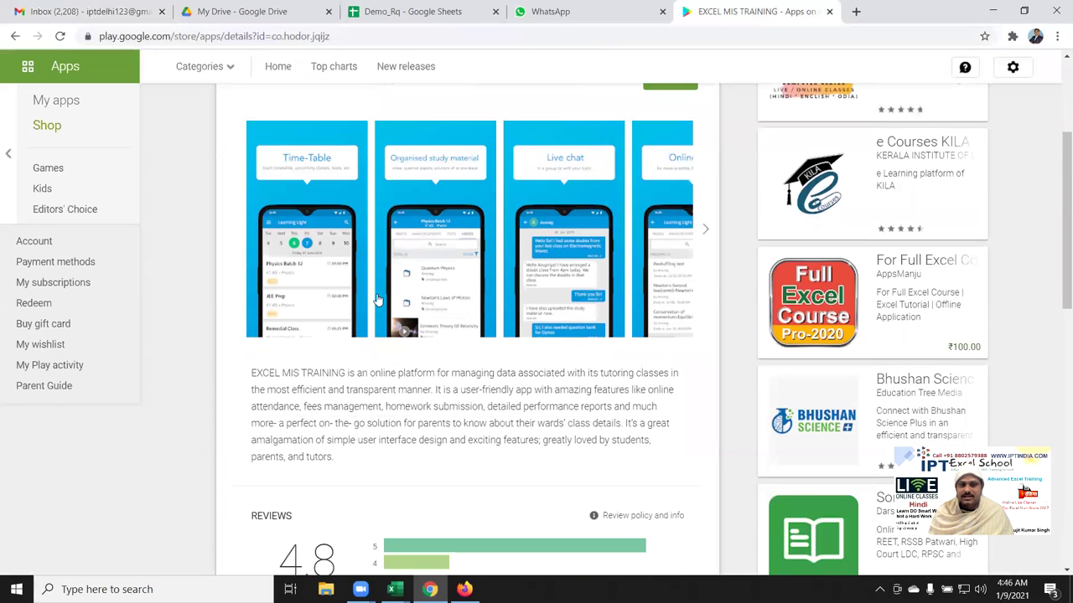
{"action": "scroll", "coordinate": [377, 300], "scroll_direction": "up", "scroll_amount": 3}
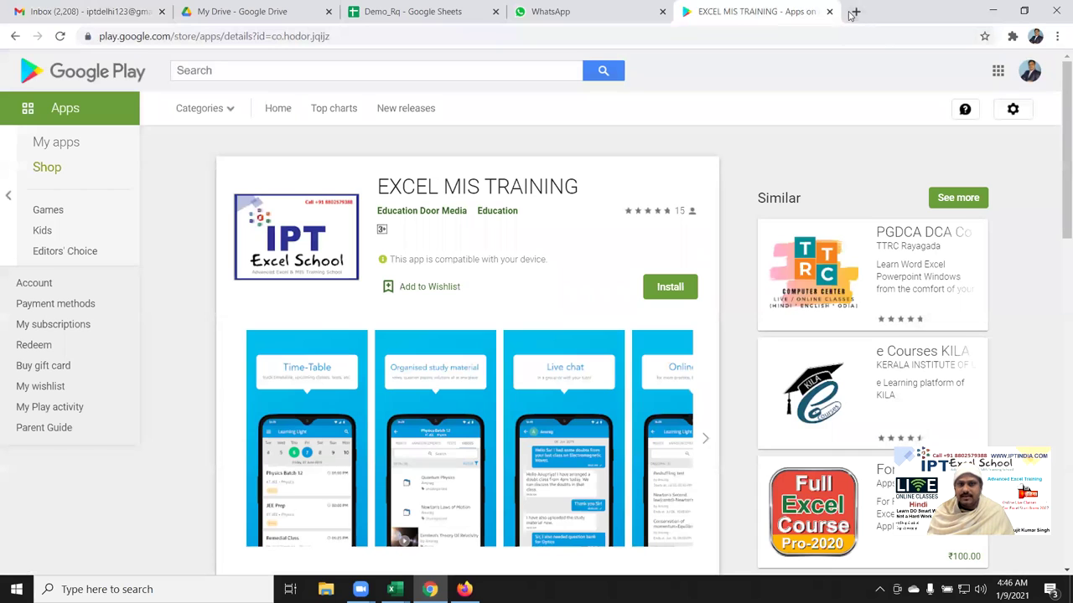
{"action": "left_click", "coordinate": [856, 12]}
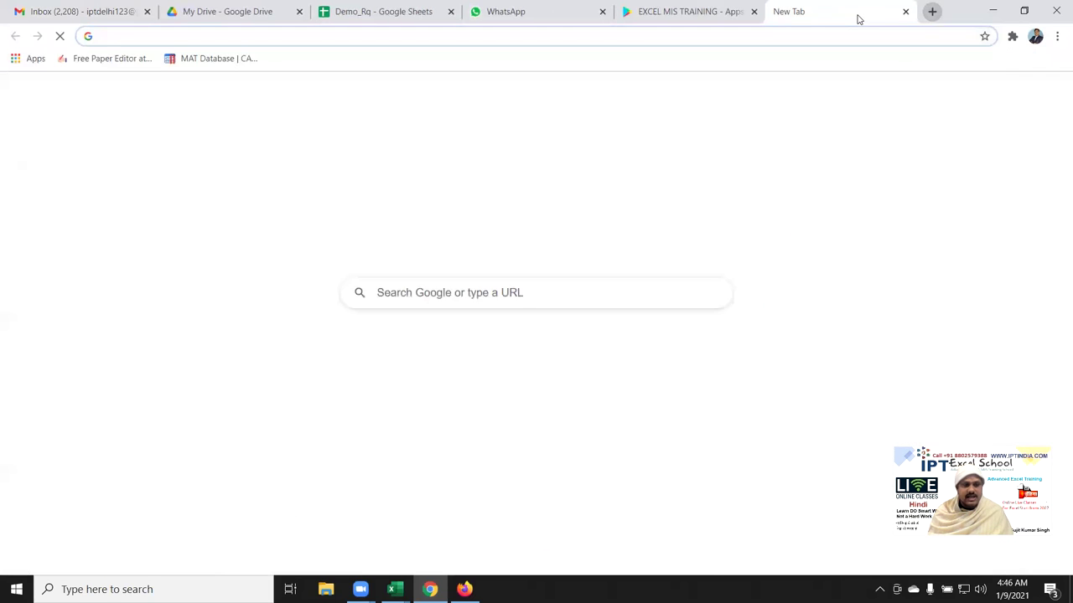
- Go to the Classplus web app and browse its course Store
{"action": "type", "text": "we"}
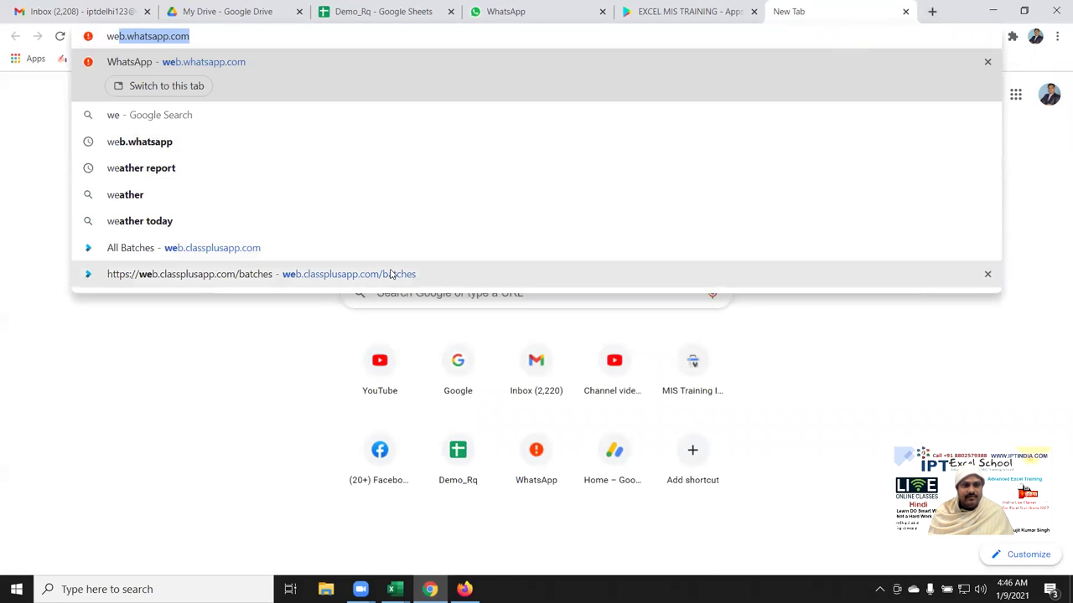
{"action": "left_click", "coordinate": [384, 251]}
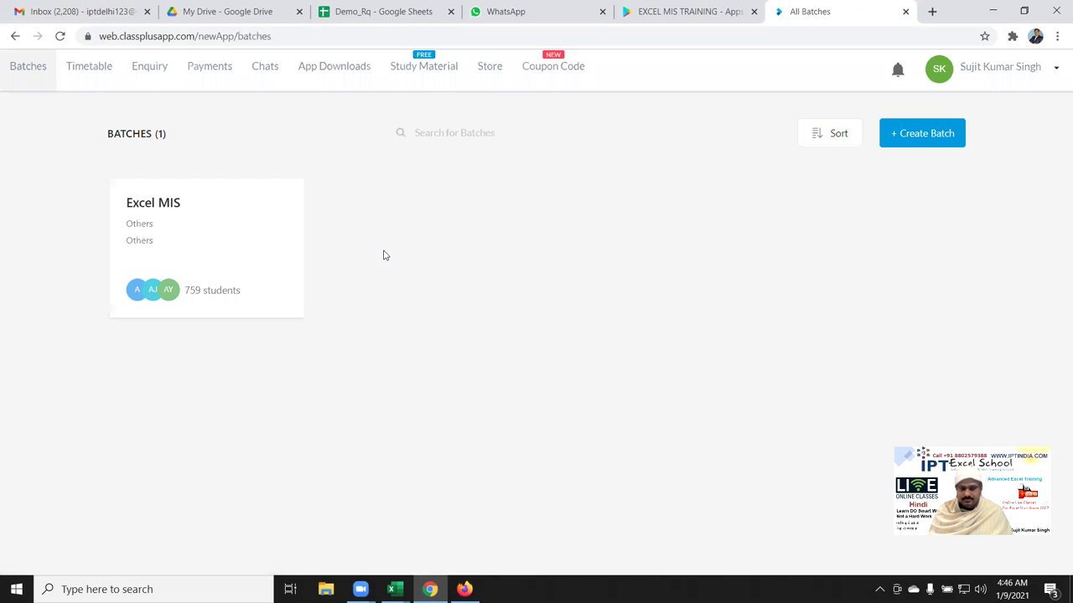
{"action": "left_click", "coordinate": [483, 75]}
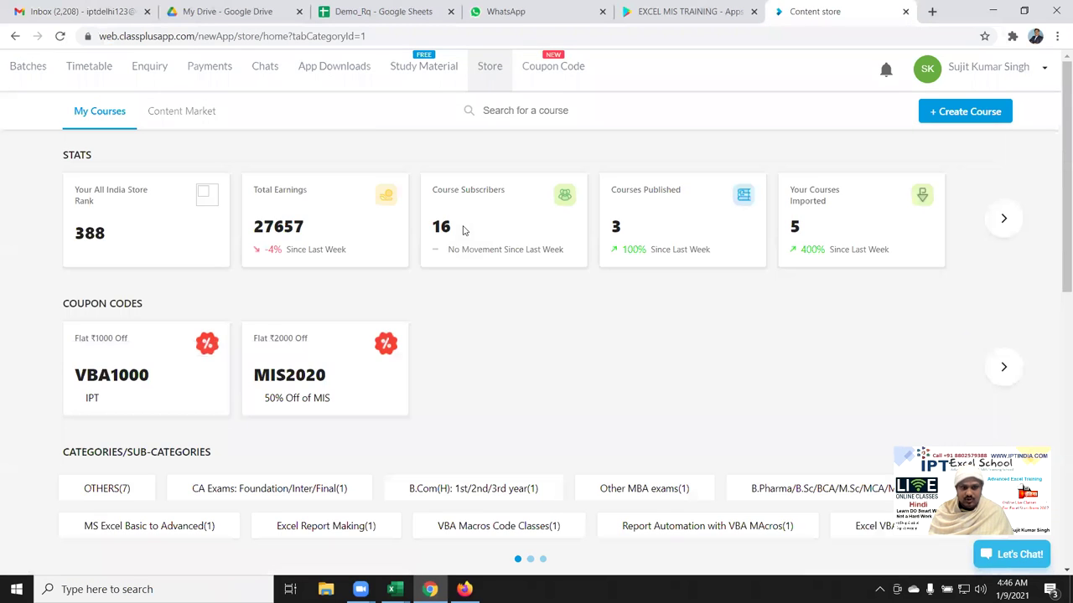
{"action": "scroll", "coordinate": [464, 231], "scroll_direction": "down", "scroll_amount": 1}
{"action": "scroll", "coordinate": [463, 231], "scroll_direction": "down", "scroll_amount": 4}
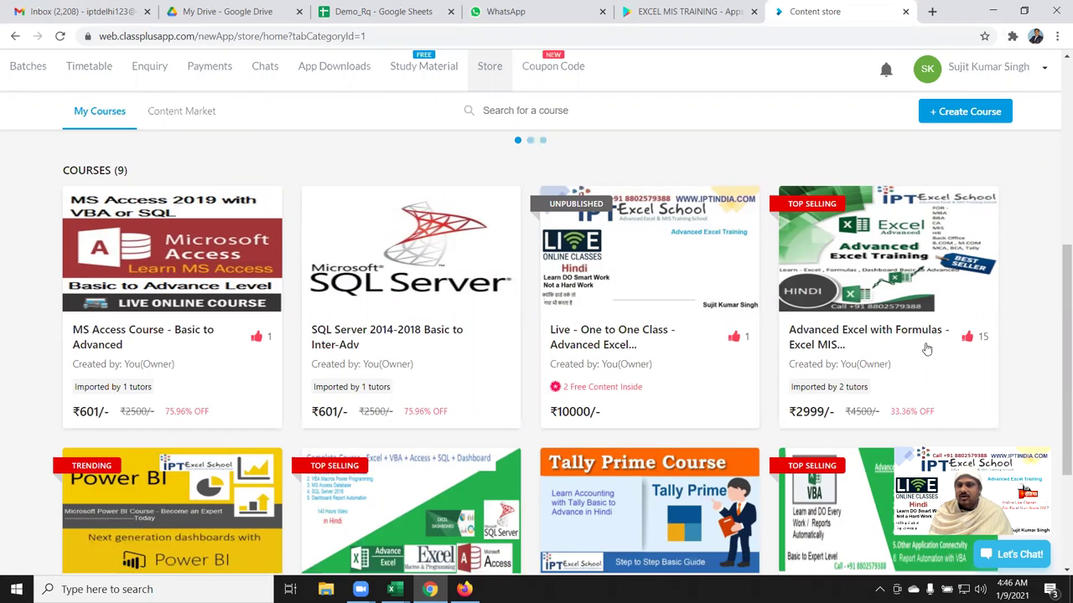
{"action": "scroll", "coordinate": [926, 349], "scroll_direction": "down", "scroll_amount": 1}
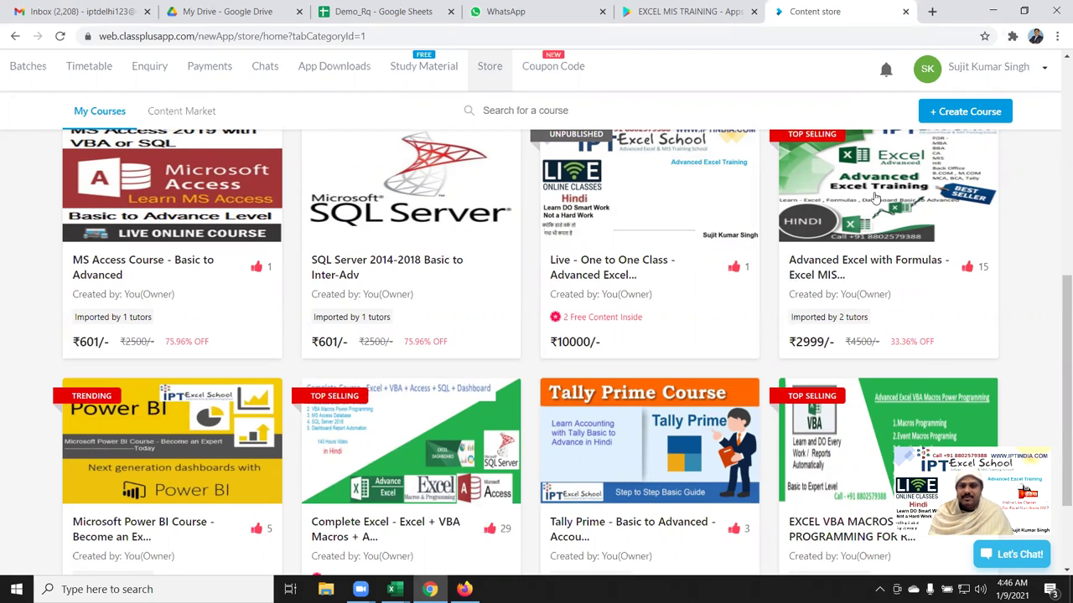
{"action": "scroll", "coordinate": [309, 366], "scroll_direction": "down", "scroll_amount": 3}
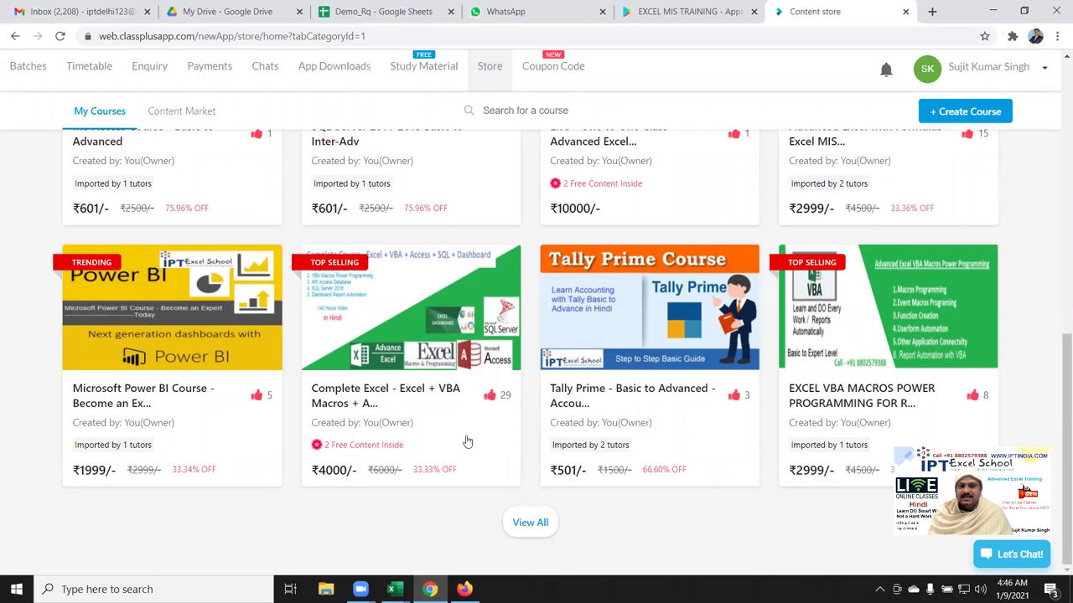
- View all my courses and open the Complete Excel + VBA Macros + Access SQL course page
{"action": "left_click", "coordinate": [512, 521]}
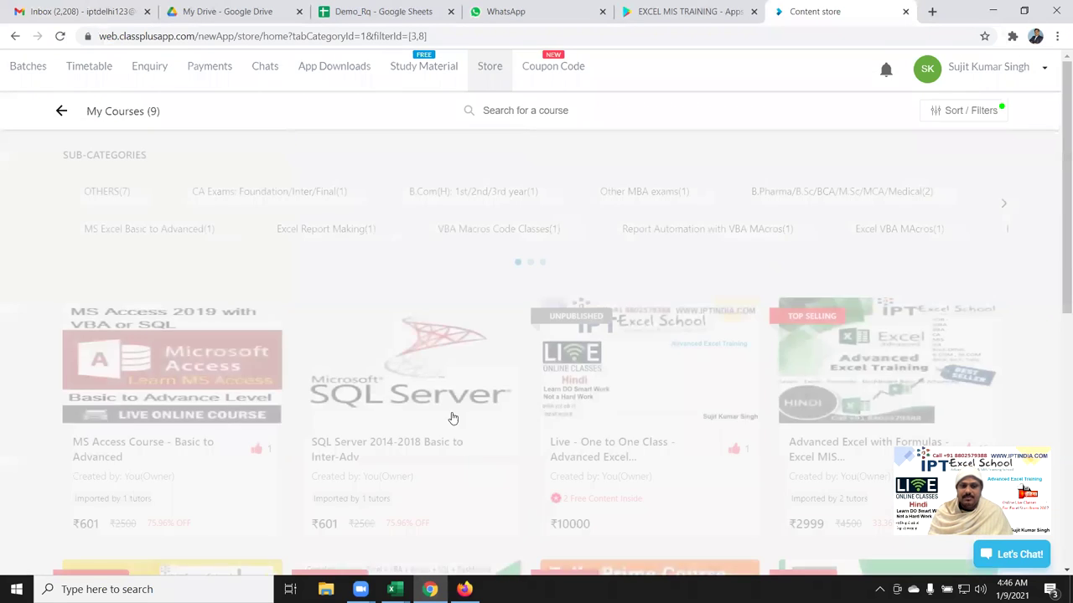
{"action": "scroll", "coordinate": [449, 411], "scroll_direction": "down", "scroll_amount": 5}
{"action": "scroll", "coordinate": [426, 360], "scroll_direction": "up", "scroll_amount": 3}
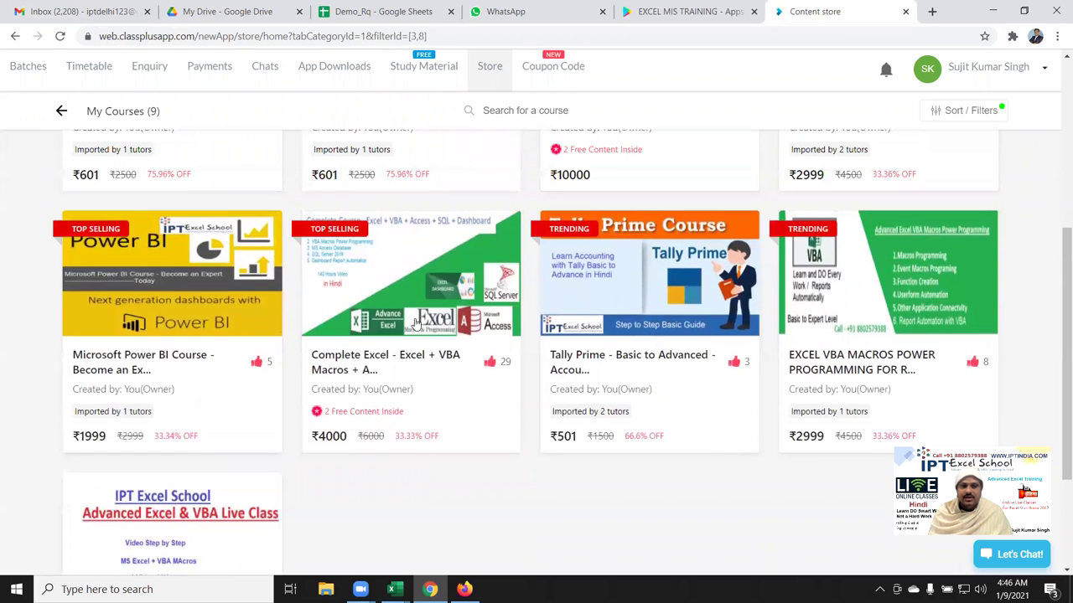
{"action": "left_click", "coordinate": [412, 284]}
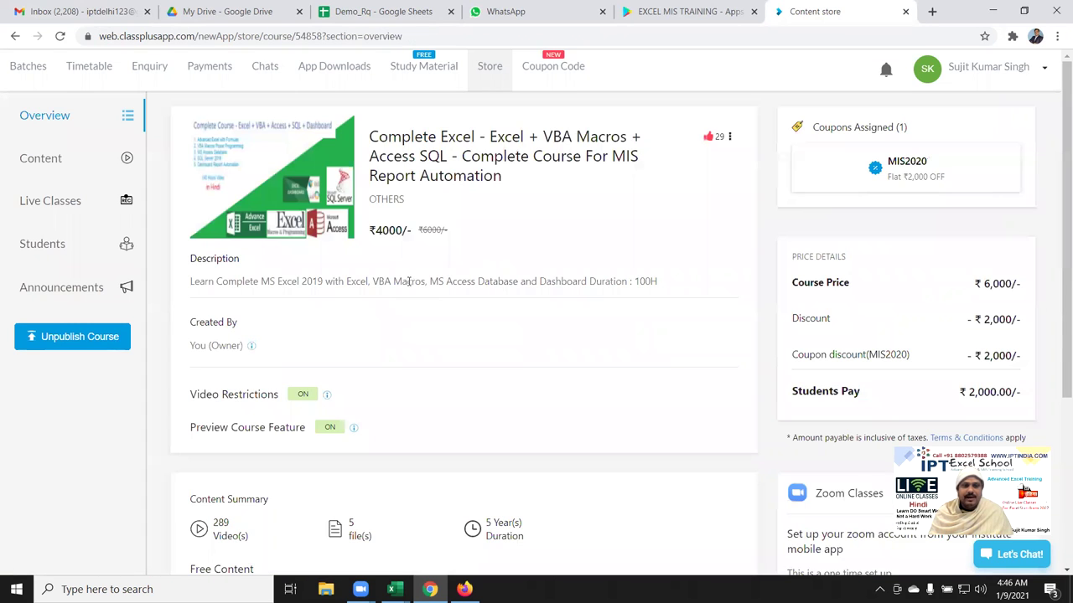
{"action": "double_click", "coordinate": [419, 139]}
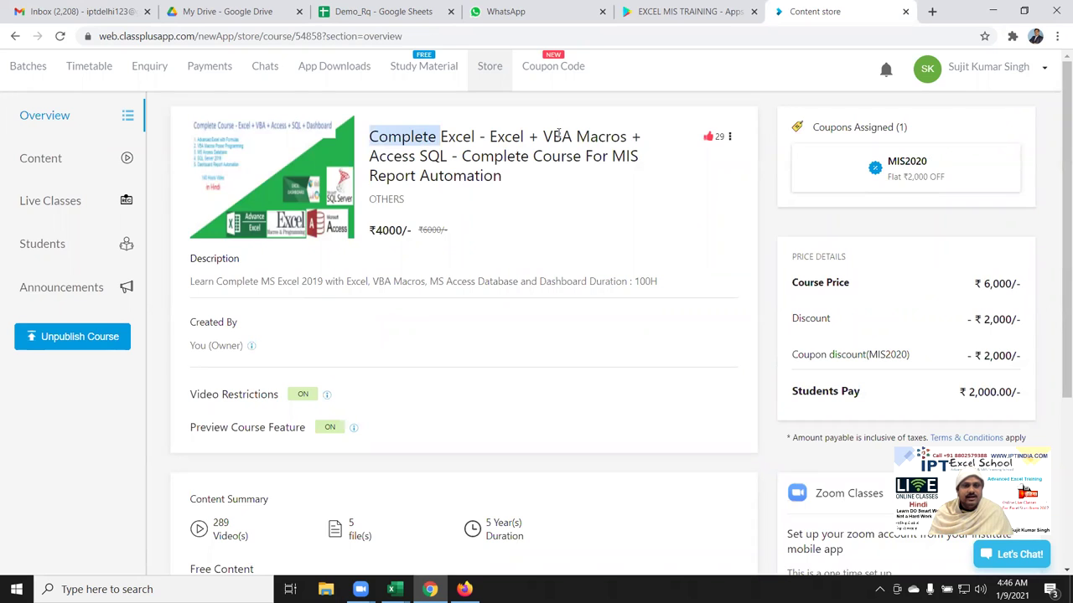
{"action": "double_click", "coordinate": [558, 136]}
{"action": "double_click", "coordinate": [390, 159]}
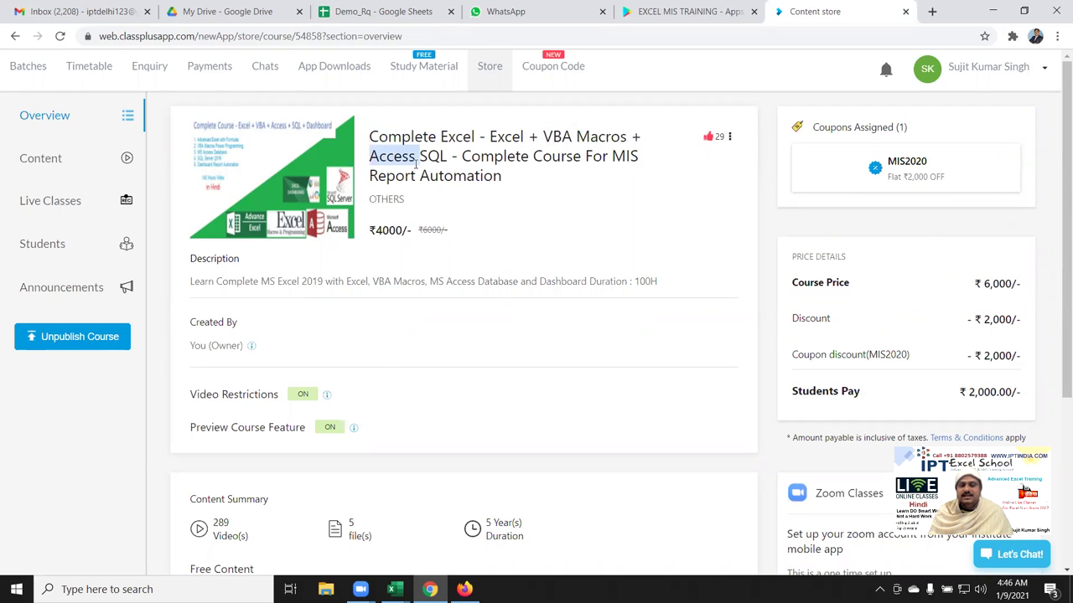
{"action": "left_click", "coordinate": [416, 160]}
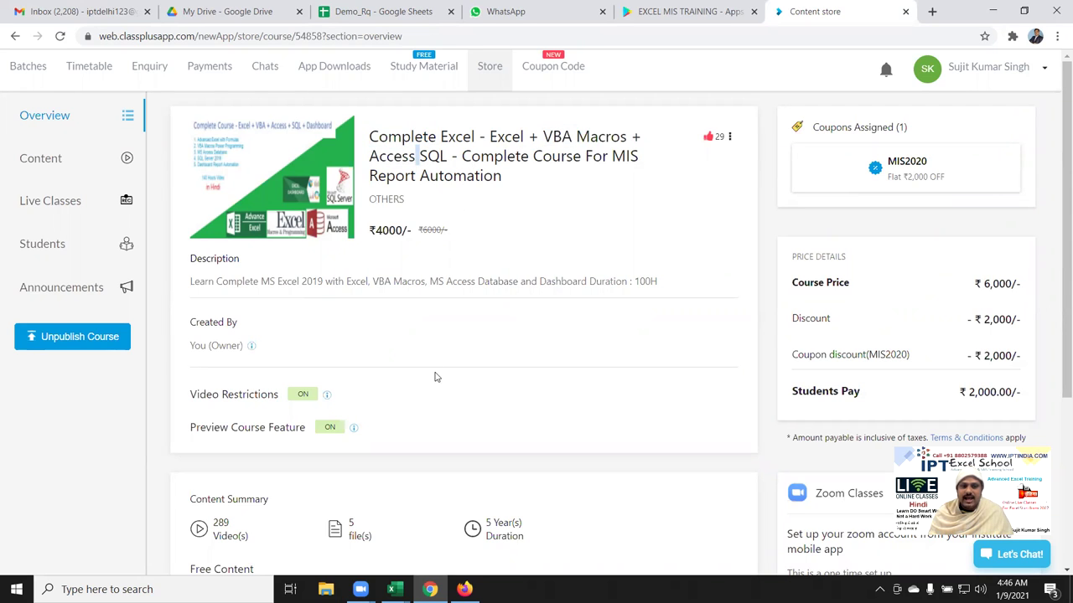
{"action": "scroll", "coordinate": [434, 377], "scroll_direction": "down", "scroll_amount": 3}
{"action": "scroll", "coordinate": [433, 376], "scroll_direction": "up", "scroll_amount": 1}
{"action": "scroll", "coordinate": [360, 336], "scroll_direction": "down", "scroll_amount": 2}
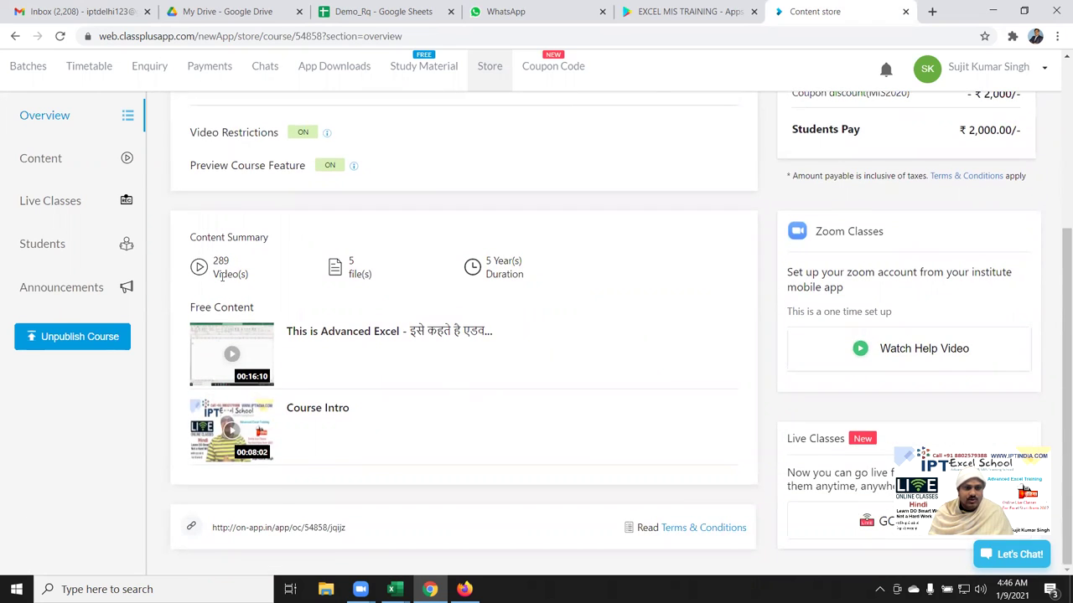
{"action": "scroll", "coordinate": [283, 357], "scroll_direction": "up", "scroll_amount": 1}
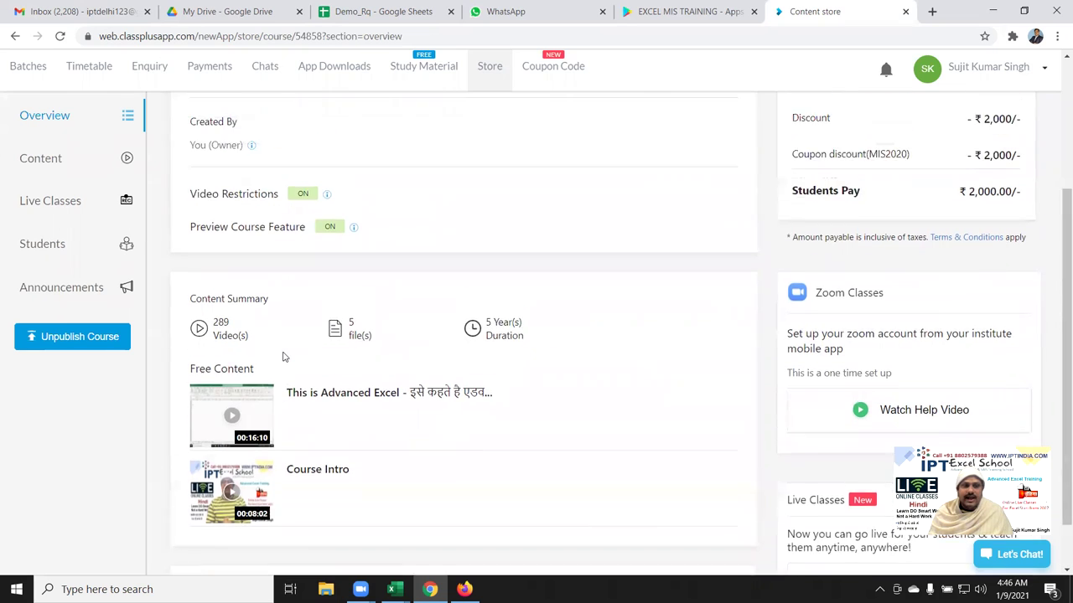
{"action": "scroll", "coordinate": [283, 357], "scroll_direction": "up", "scroll_amount": 2}
- Unlock Course Outline and Course Summary in the Content list, then enter the 288-video folder
{"action": "left_click", "coordinate": [81, 166]}
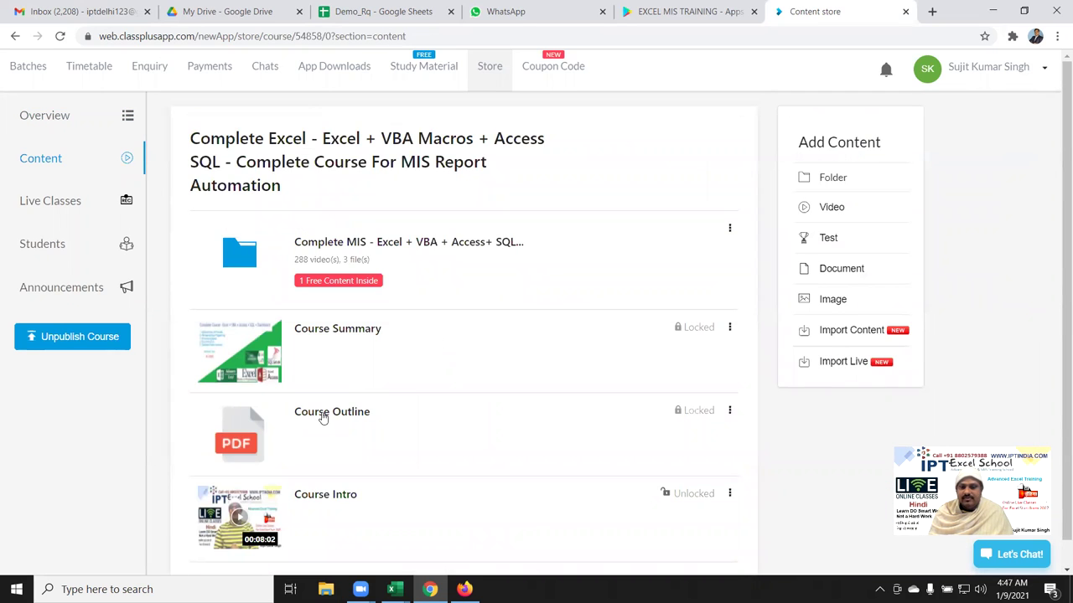
{"action": "left_click", "coordinate": [700, 416]}
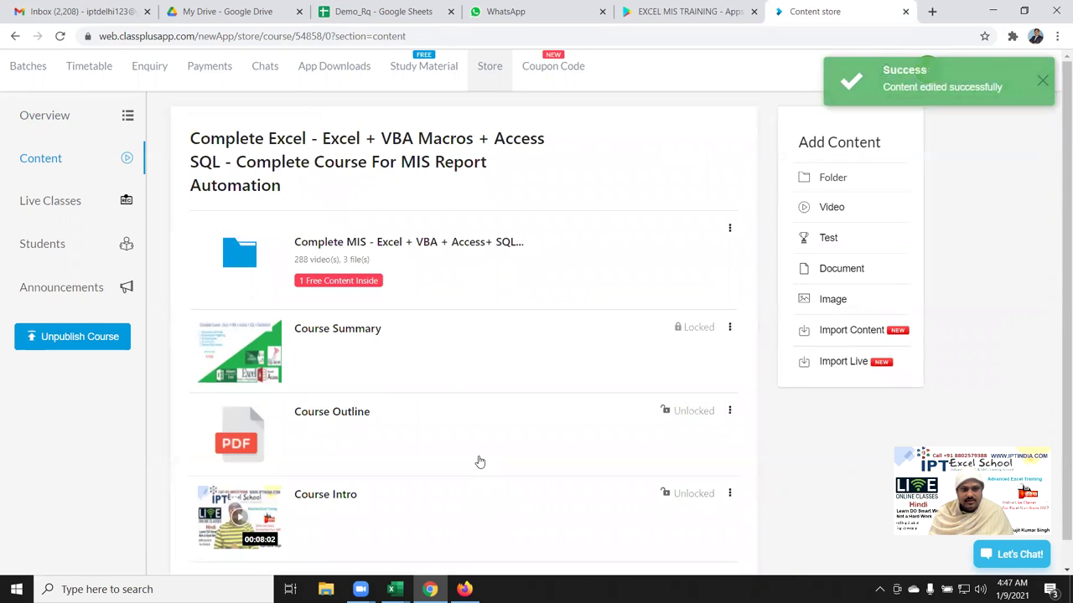
{"action": "left_click", "coordinate": [712, 328]}
{"action": "scroll", "coordinate": [546, 410], "scroll_direction": "down", "scroll_amount": 1}
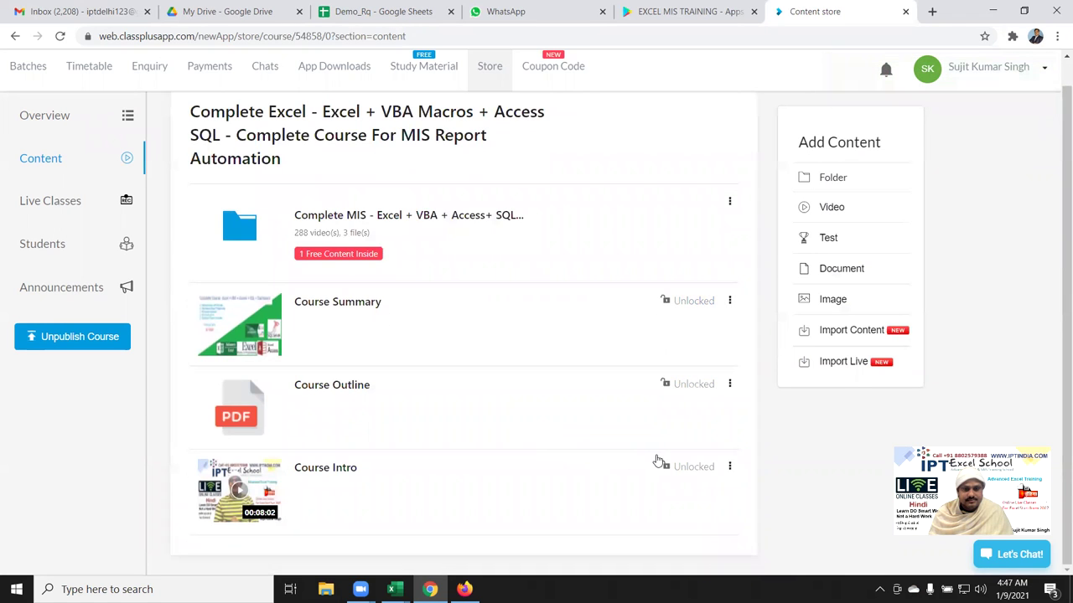
{"action": "scroll", "coordinate": [536, 444], "scroll_direction": "up", "scroll_amount": 1}
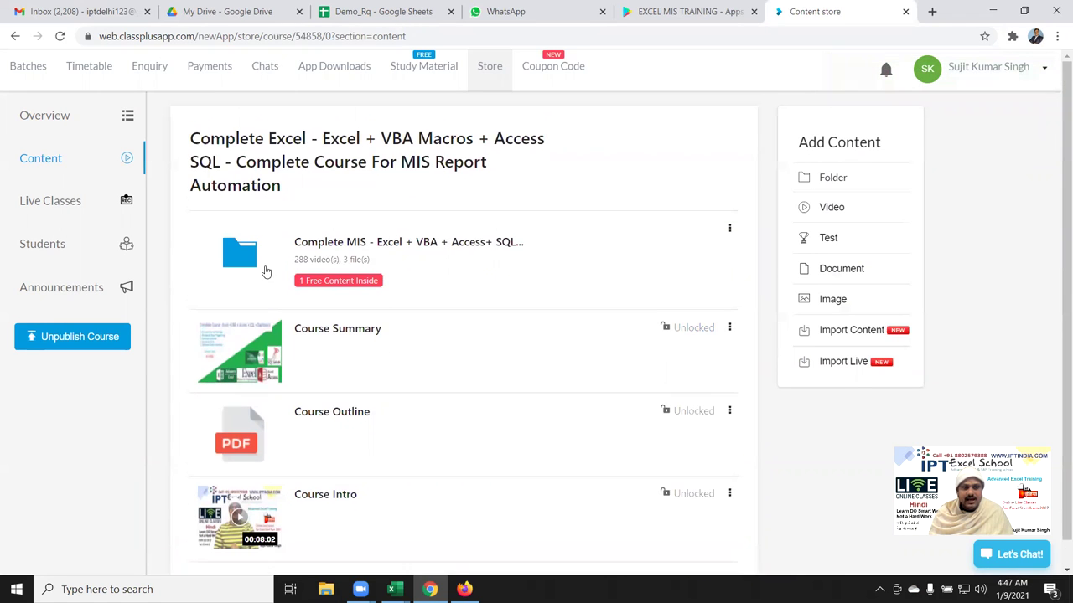
{"action": "left_click", "coordinate": [265, 272]}
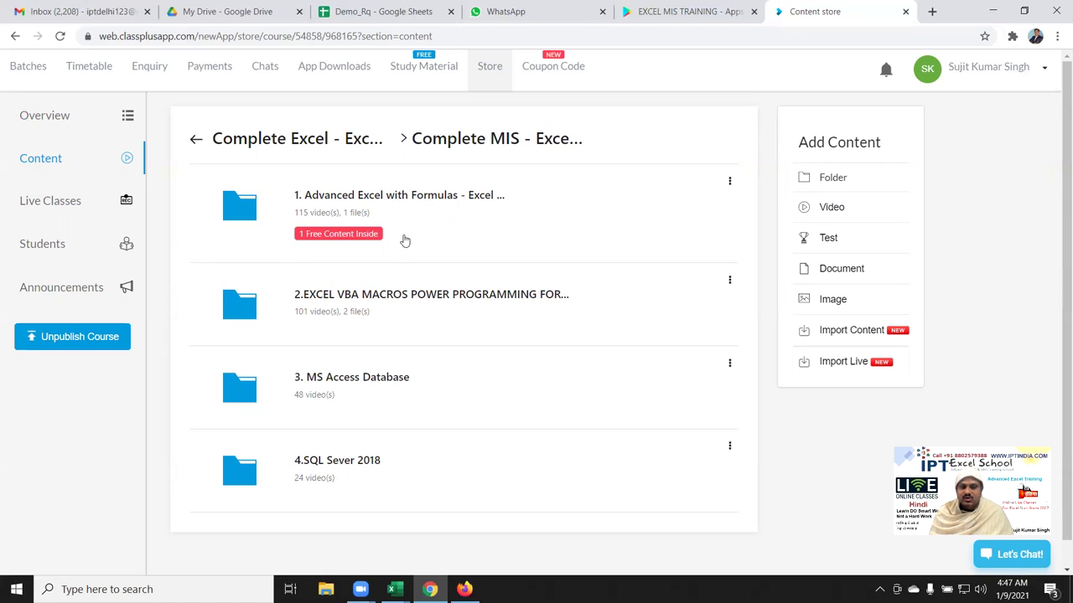
- Unlock the Introduction video and Course Outline PDF, then enter the 113-video folder
{"action": "left_click", "coordinate": [265, 215]}
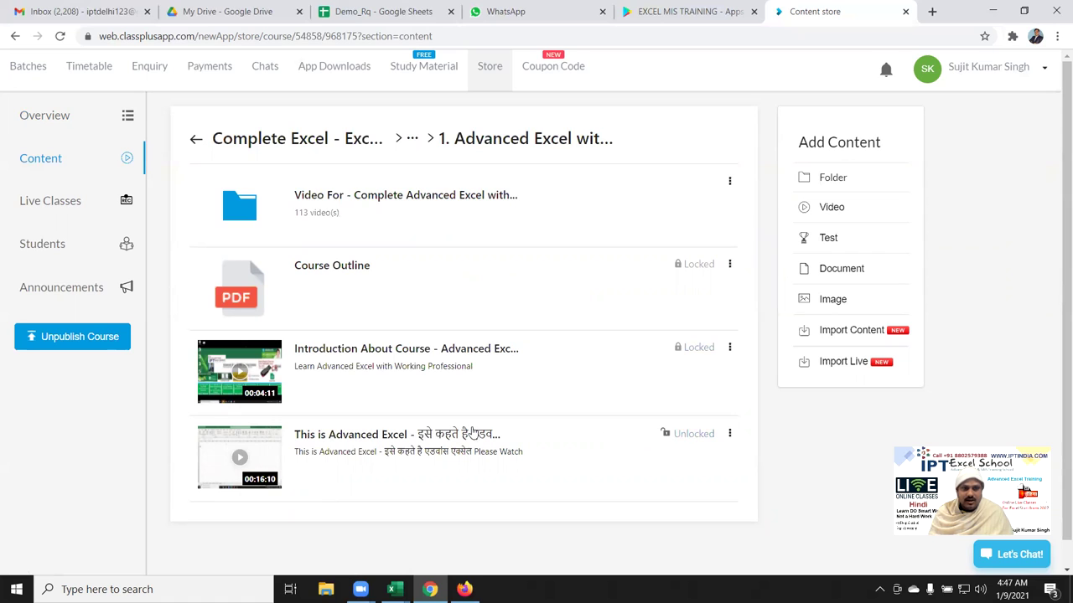
{"action": "left_click", "coordinate": [700, 356]}
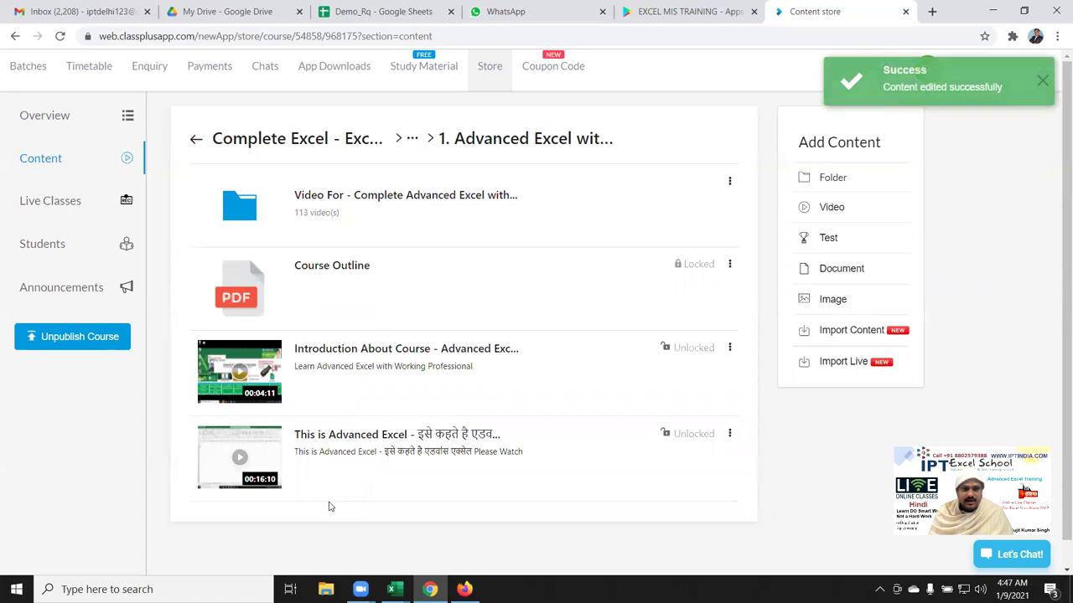
{"action": "left_click", "coordinate": [692, 265]}
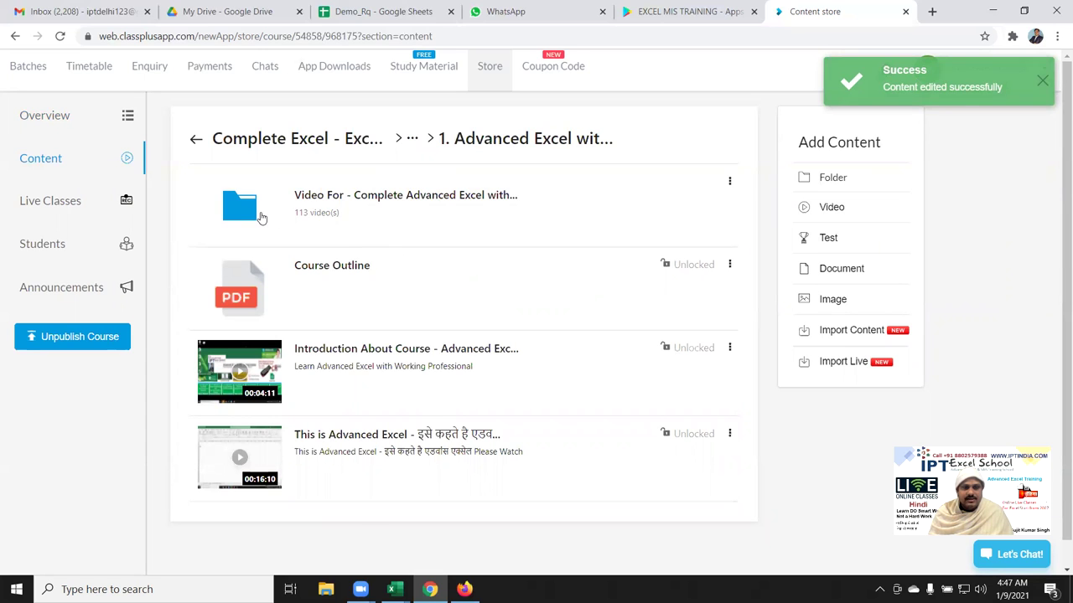
{"action": "left_click", "coordinate": [268, 213]}
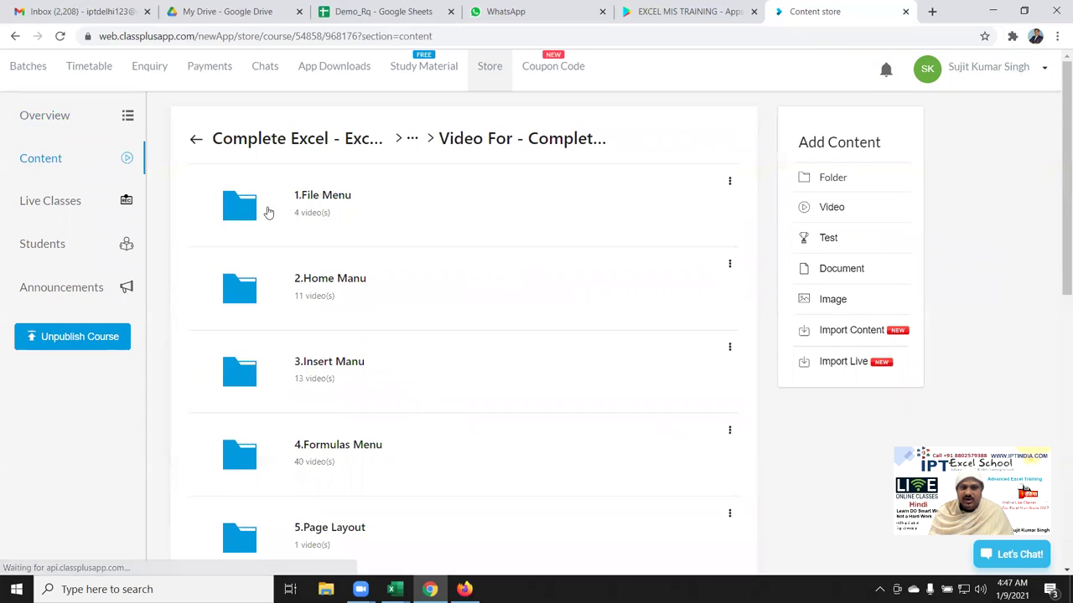
- Browse the 1.File Menu and 2.Home Manu folders, returning to the topic list
{"action": "left_click", "coordinate": [361, 217]}
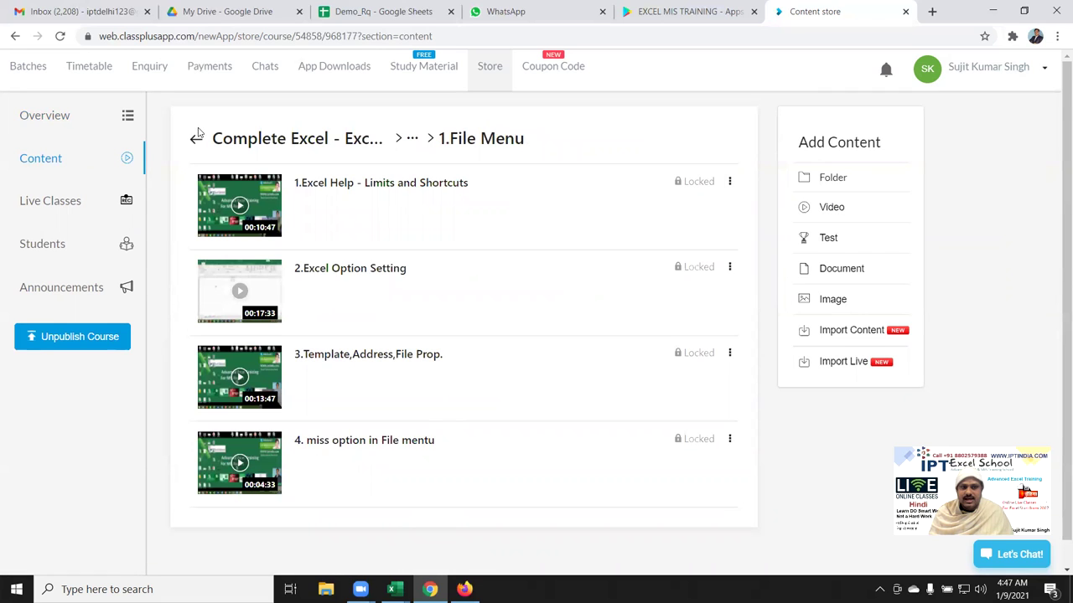
{"action": "left_click", "coordinate": [197, 141]}
{"action": "left_click", "coordinate": [305, 295]}
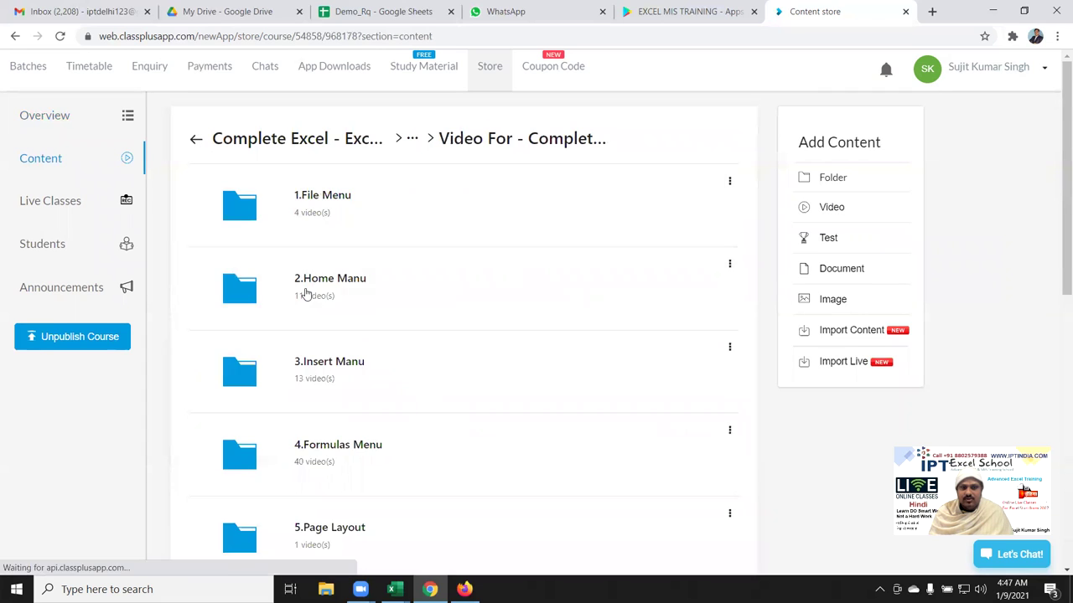
{"action": "scroll", "coordinate": [411, 213], "scroll_direction": "down", "scroll_amount": 1}
{"action": "scroll", "coordinate": [417, 374], "scroll_direction": "down", "scroll_amount": 2}
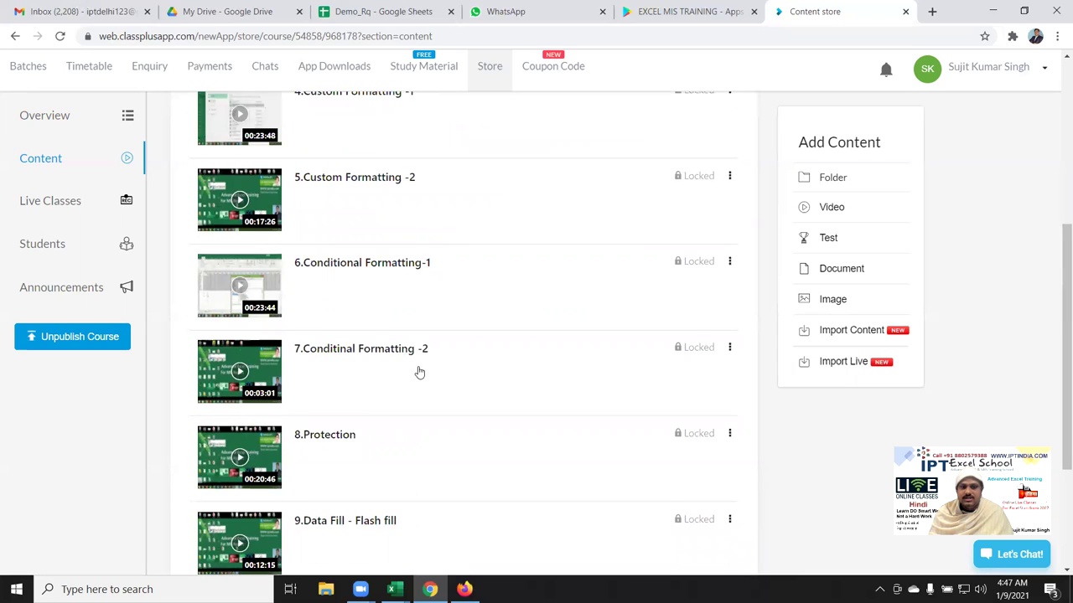
{"action": "scroll", "coordinate": [416, 371], "scroll_direction": "up", "scroll_amount": 3}
{"action": "left_click", "coordinate": [196, 139]}
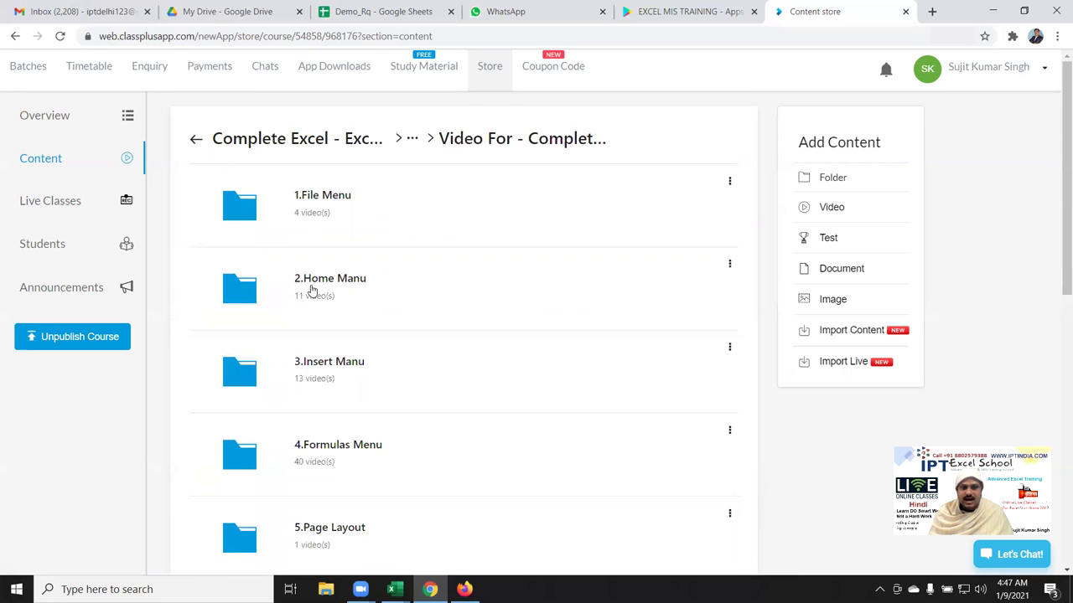
- Browse the Pivot Table and Charts subfolders of 3.Insert Manu, then back to topics
{"action": "left_click", "coordinate": [333, 365]}
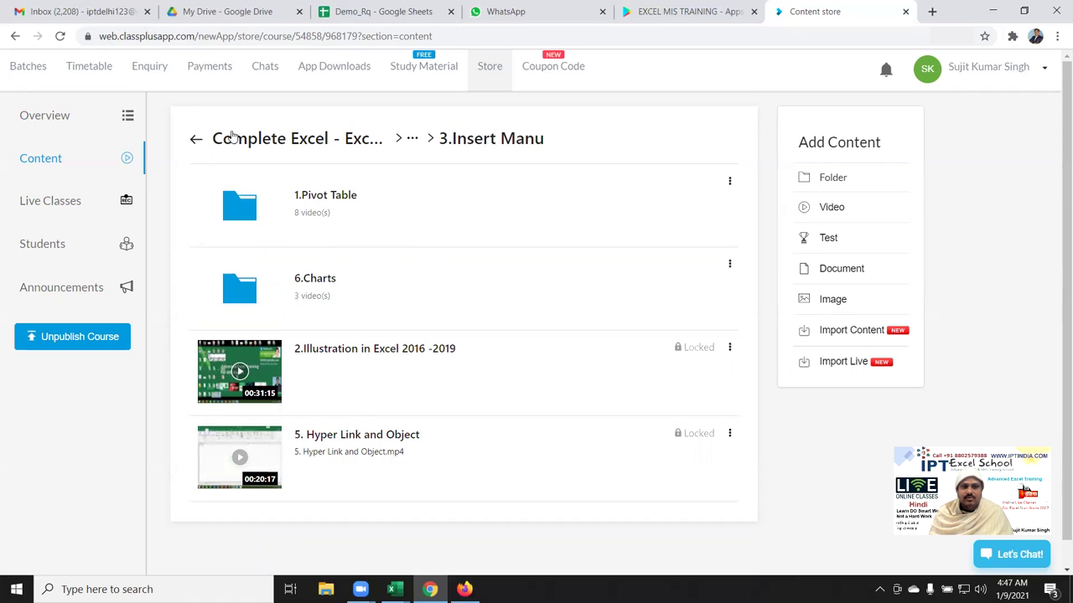
{"action": "left_click", "coordinate": [300, 205]}
{"action": "left_click", "coordinate": [196, 138]}
{"action": "left_click", "coordinate": [296, 282]}
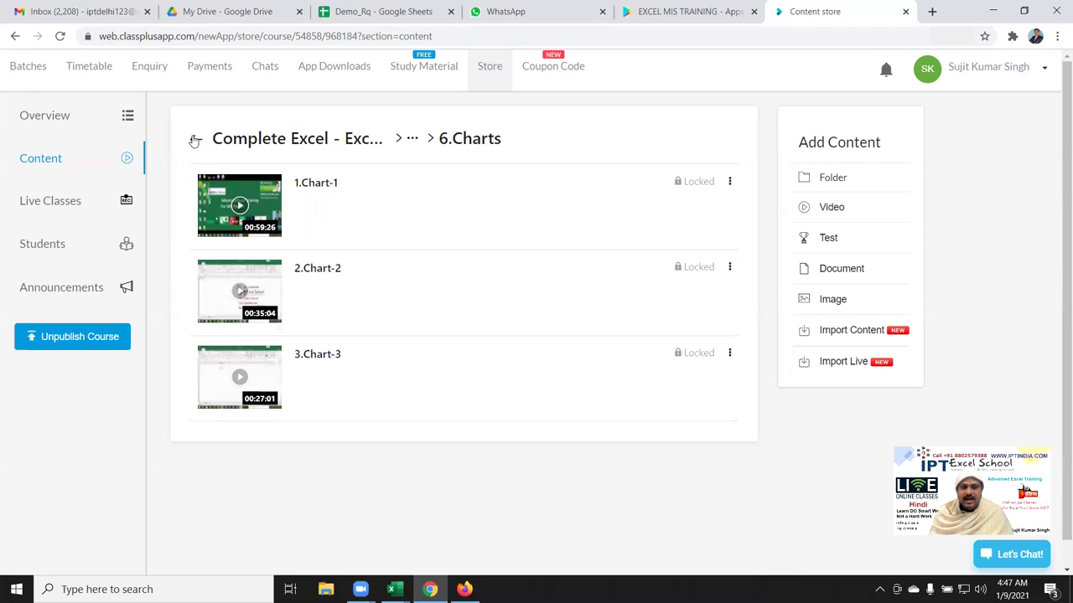
{"action": "left_click", "coordinate": [194, 139]}
{"action": "left_click", "coordinate": [194, 141]}
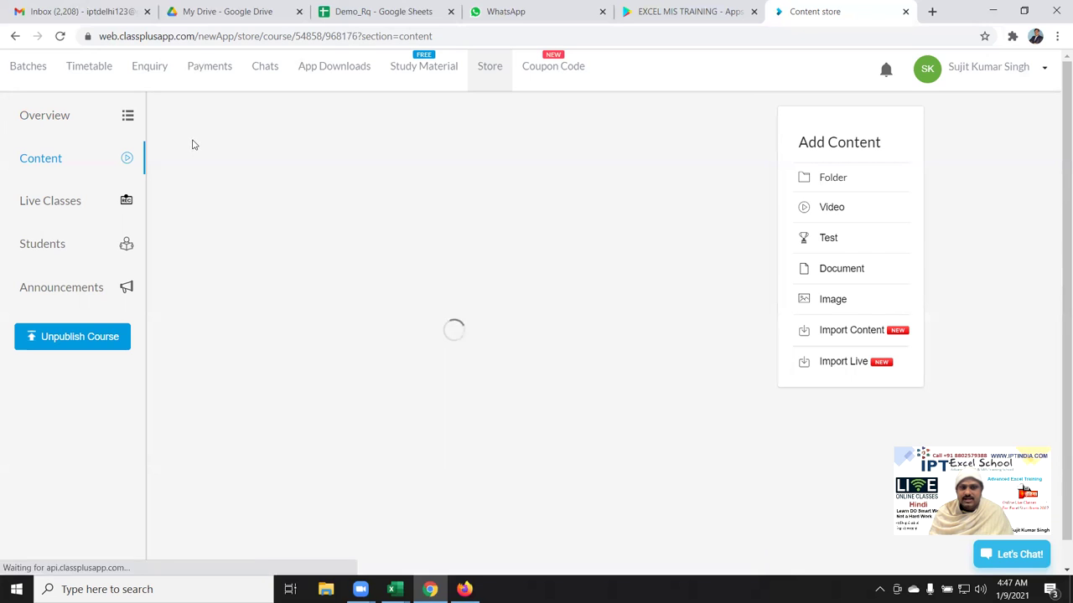
- View the 10. New Excel 2019 Updated Topic folder, then go back up to the course root
{"action": "scroll", "coordinate": [331, 289], "scroll_direction": "down", "scroll_amount": 3}
{"action": "scroll", "coordinate": [337, 291], "scroll_direction": "down", "scroll_amount": 1}
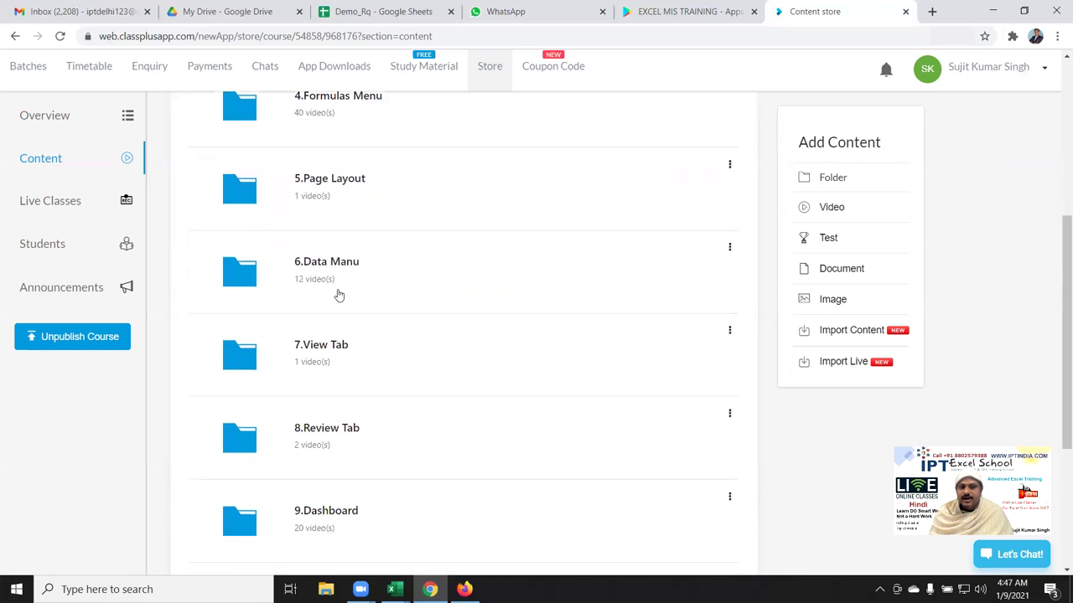
{"action": "scroll", "coordinate": [337, 294], "scroll_direction": "down", "scroll_amount": 2}
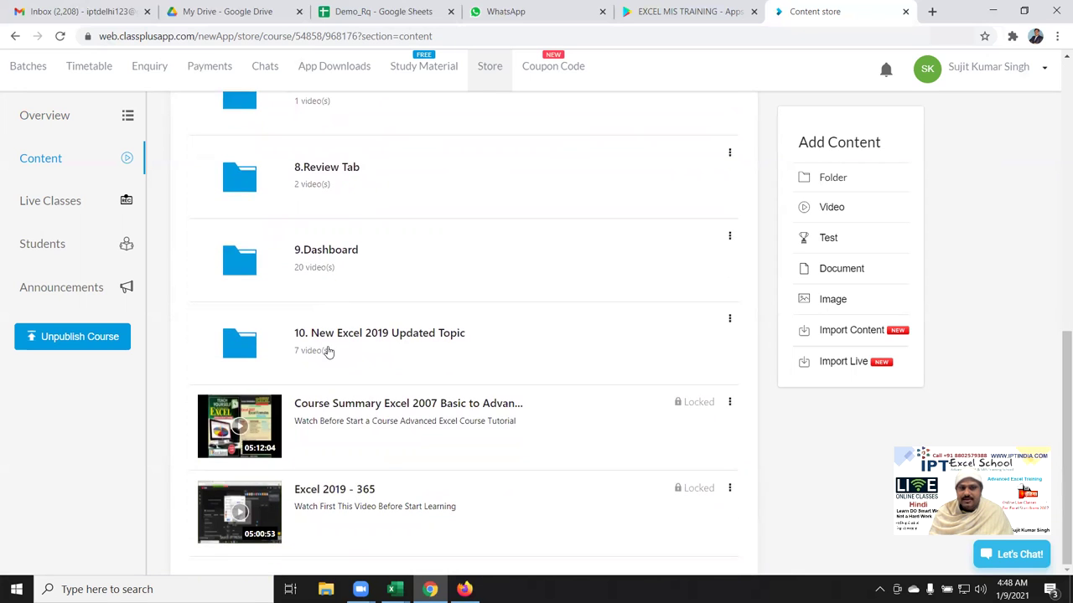
{"action": "left_click", "coordinate": [327, 350]}
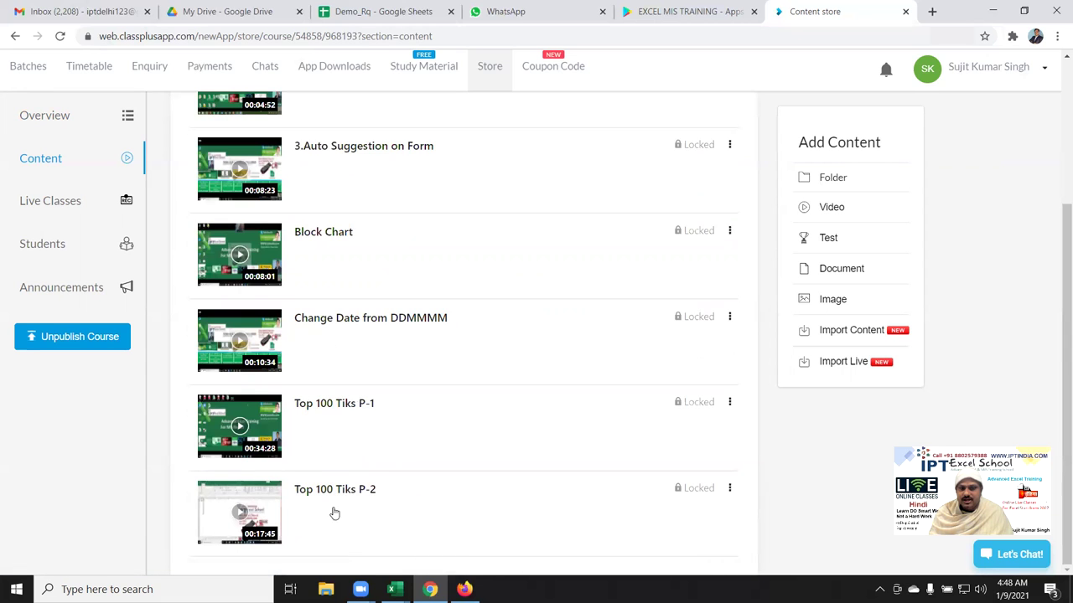
{"action": "scroll", "coordinate": [333, 519], "scroll_direction": "up", "scroll_amount": 3}
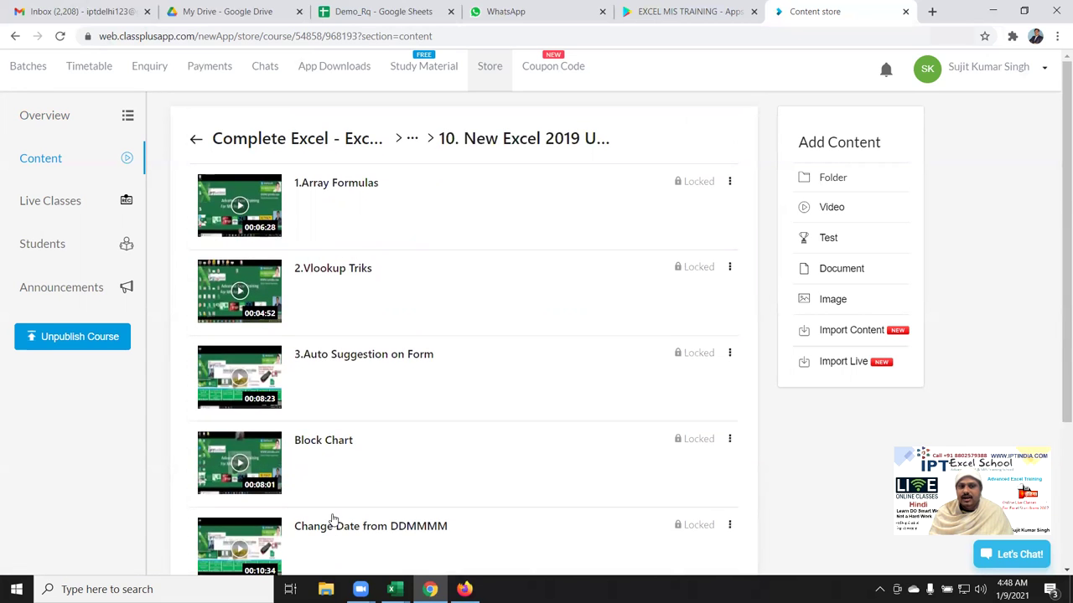
{"action": "scroll", "coordinate": [333, 520], "scroll_direction": "down", "scroll_amount": 3}
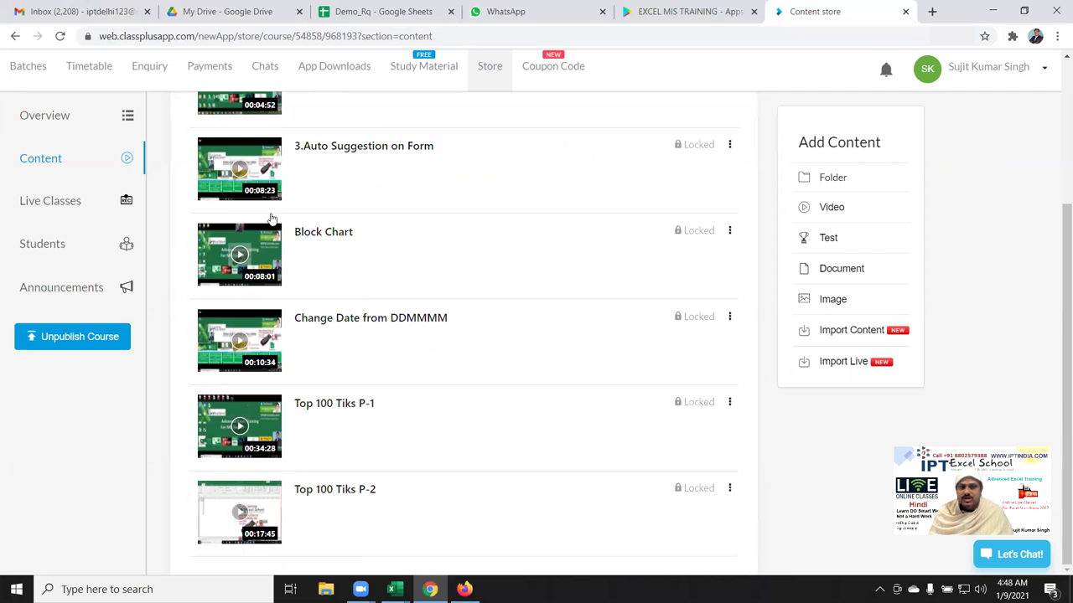
{"action": "scroll", "coordinate": [347, 246], "scroll_direction": "up", "scroll_amount": 3}
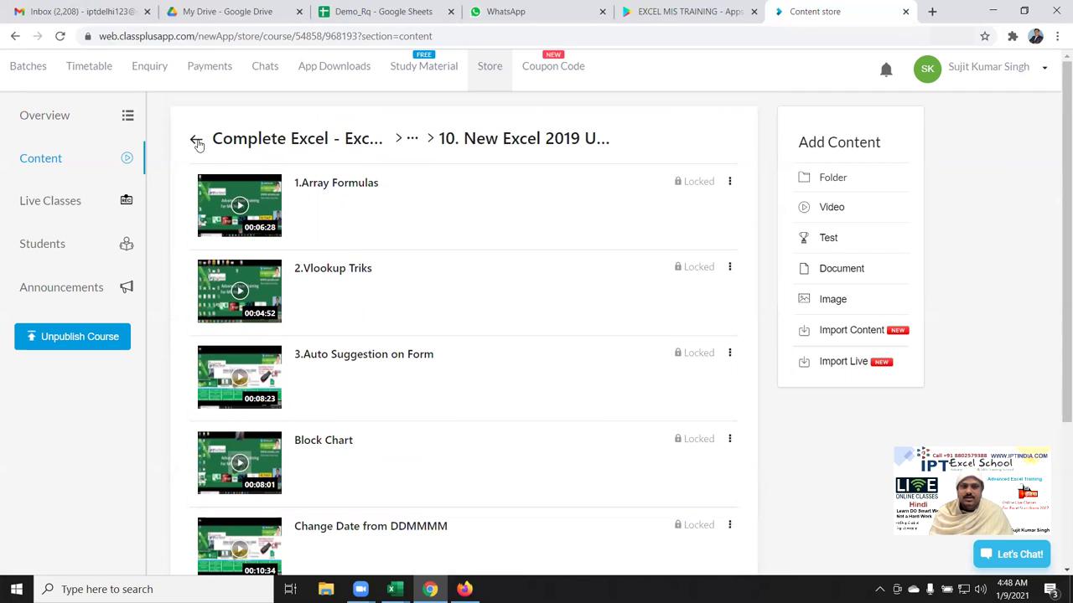
{"action": "left_click", "coordinate": [196, 141]}
{"action": "left_click", "coordinate": [197, 141]}
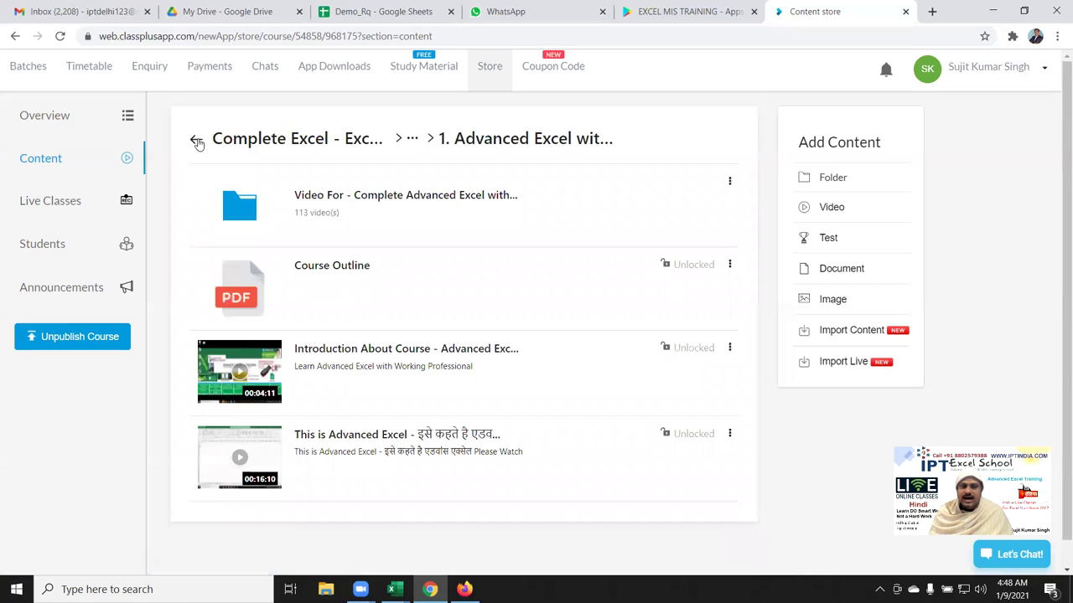
{"action": "left_click", "coordinate": [196, 140]}
{"action": "left_click", "coordinate": [196, 141]}
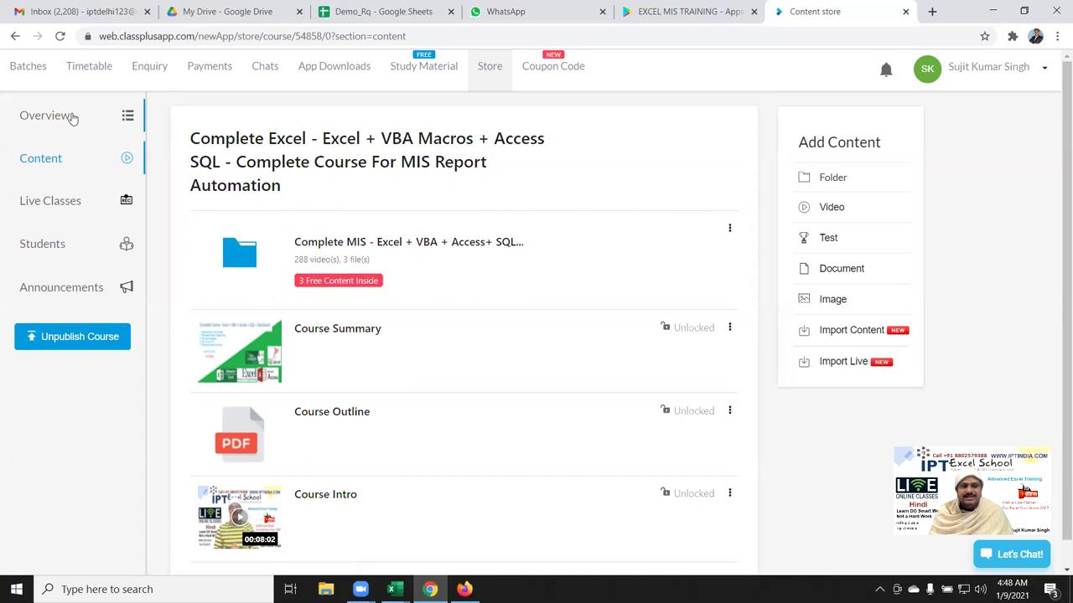
- Return to the Store and list My Courses (9) via View All, scrolling through the cards
{"action": "left_click", "coordinate": [490, 67]}
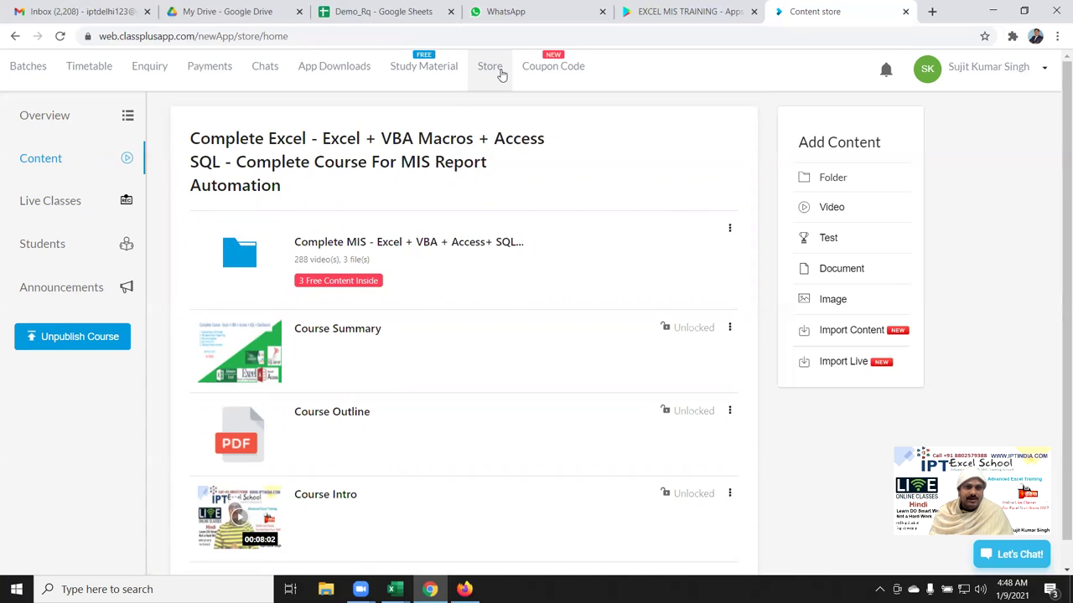
{"action": "scroll", "coordinate": [591, 303], "scroll_direction": "down", "scroll_amount": 3}
{"action": "scroll", "coordinate": [590, 310], "scroll_direction": "down", "scroll_amount": 2}
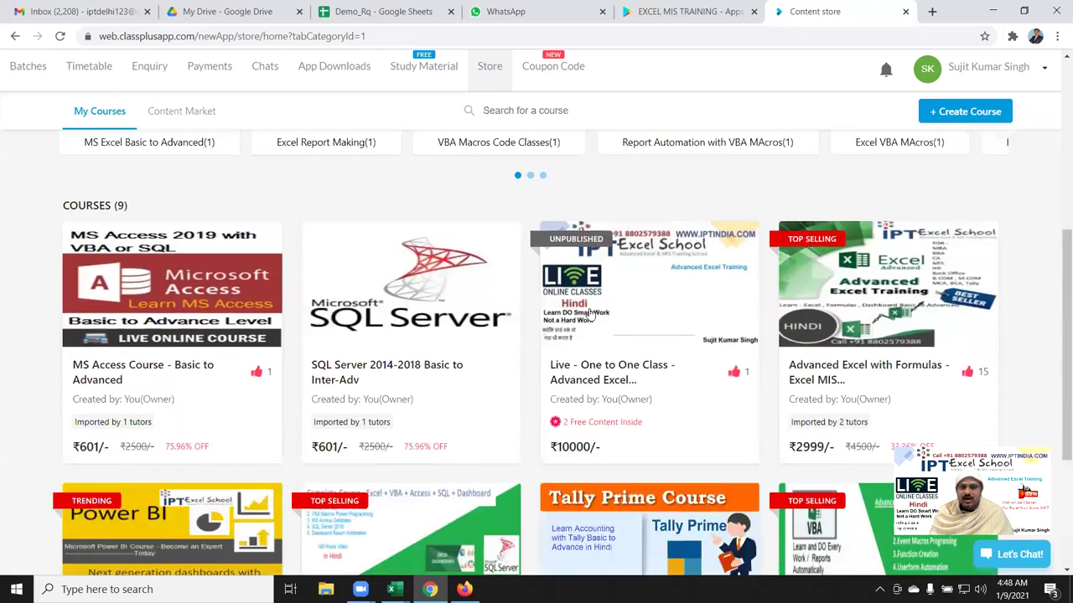
{"action": "scroll", "coordinate": [588, 317], "scroll_direction": "down", "scroll_amount": 2}
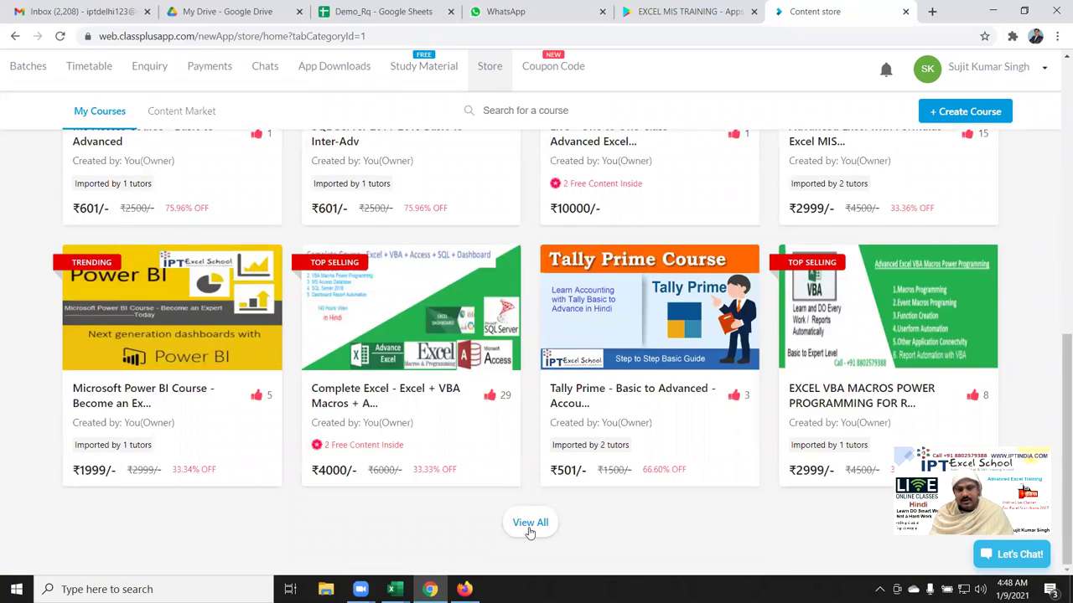
{"action": "left_click", "coordinate": [530, 523]}
{"action": "scroll", "coordinate": [505, 503], "scroll_direction": "down", "scroll_amount": 4}
{"action": "scroll", "coordinate": [505, 505], "scroll_direction": "down", "scroll_amount": 2}
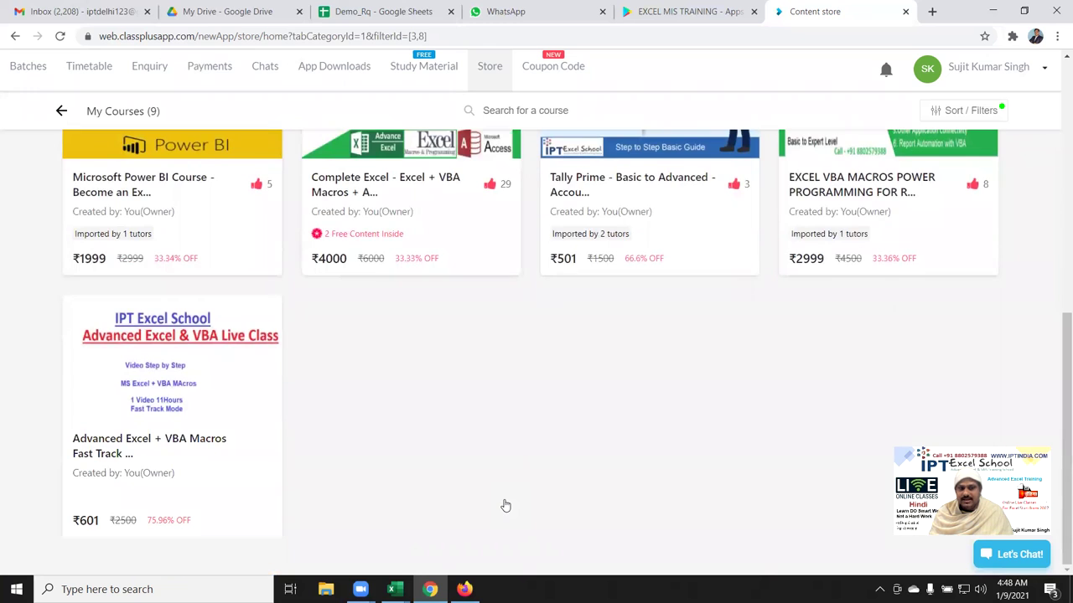
{"action": "scroll", "coordinate": [730, 409], "scroll_direction": "up", "scroll_amount": 3}
{"action": "scroll", "coordinate": [730, 408], "scroll_direction": "up", "scroll_amount": 1}
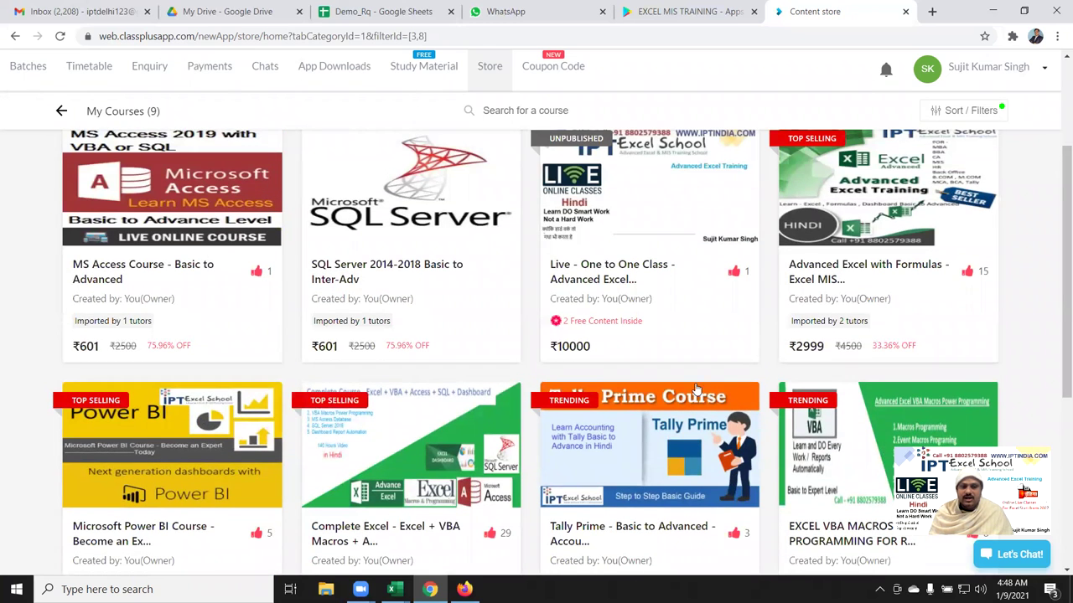
{"action": "scroll", "coordinate": [692, 391], "scroll_direction": "down", "scroll_amount": 3}
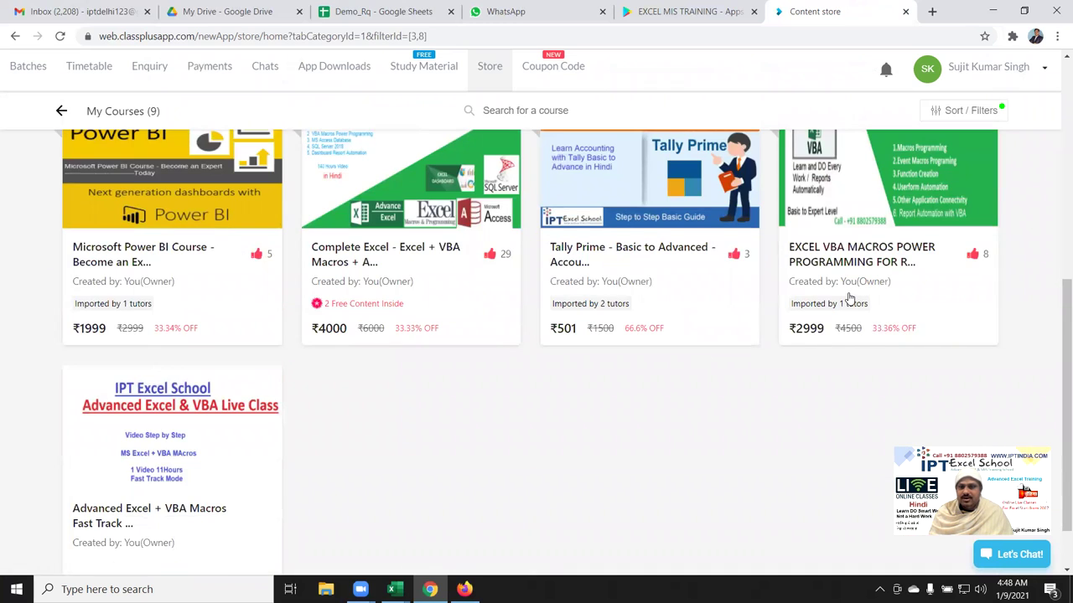
{"action": "scroll", "coordinate": [400, 444], "scroll_direction": "up", "scroll_amount": 3}
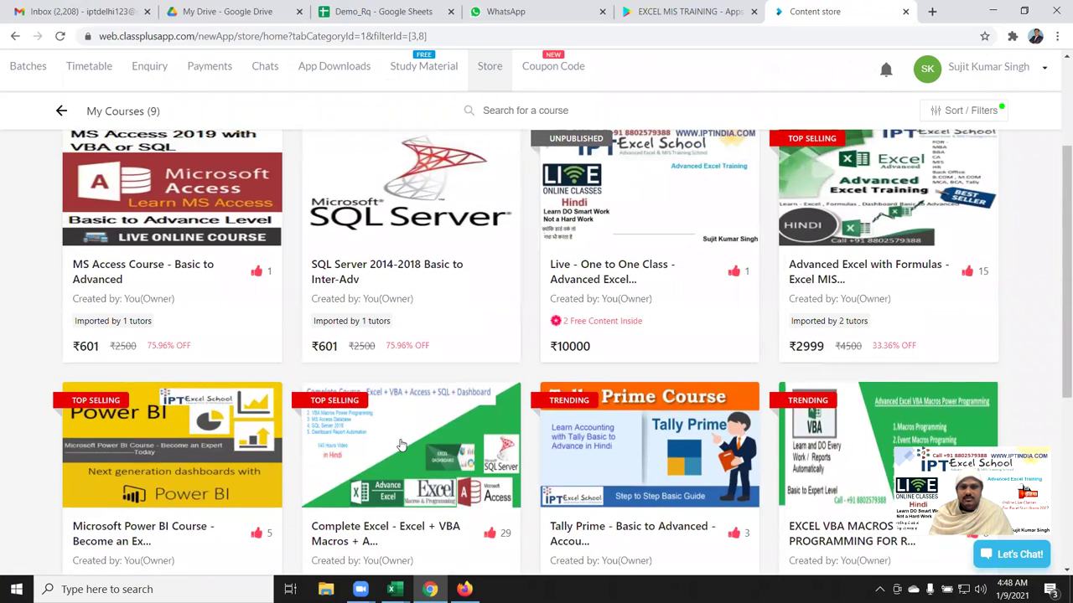
{"action": "scroll", "coordinate": [401, 444], "scroll_direction": "up", "scroll_amount": 1}
{"action": "scroll", "coordinate": [401, 444], "scroll_direction": "down", "scroll_amount": 2}
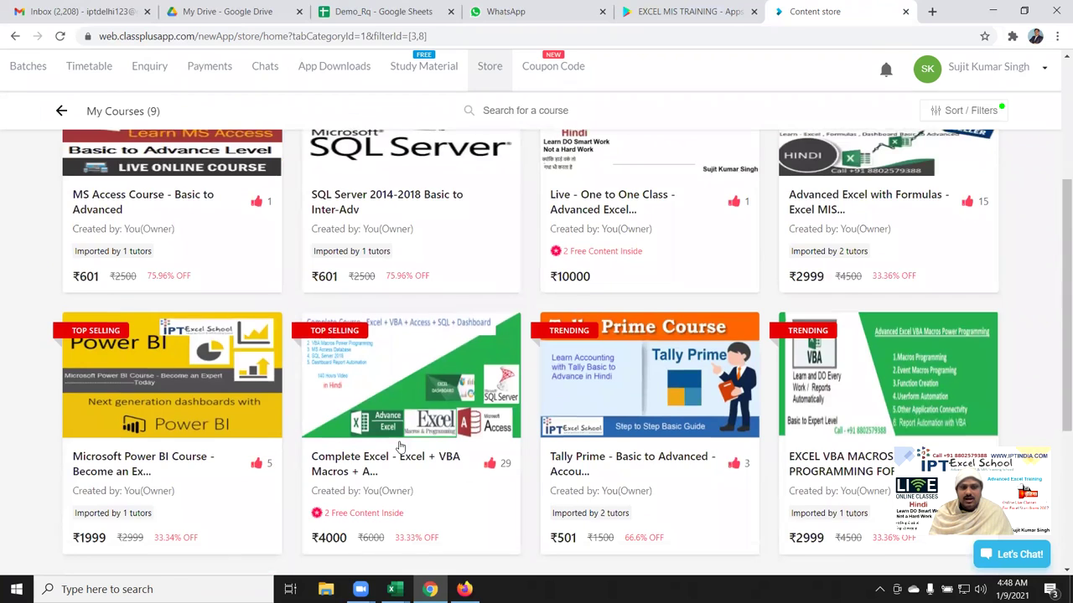
{"action": "scroll", "coordinate": [400, 446], "scroll_direction": "down", "scroll_amount": 1}
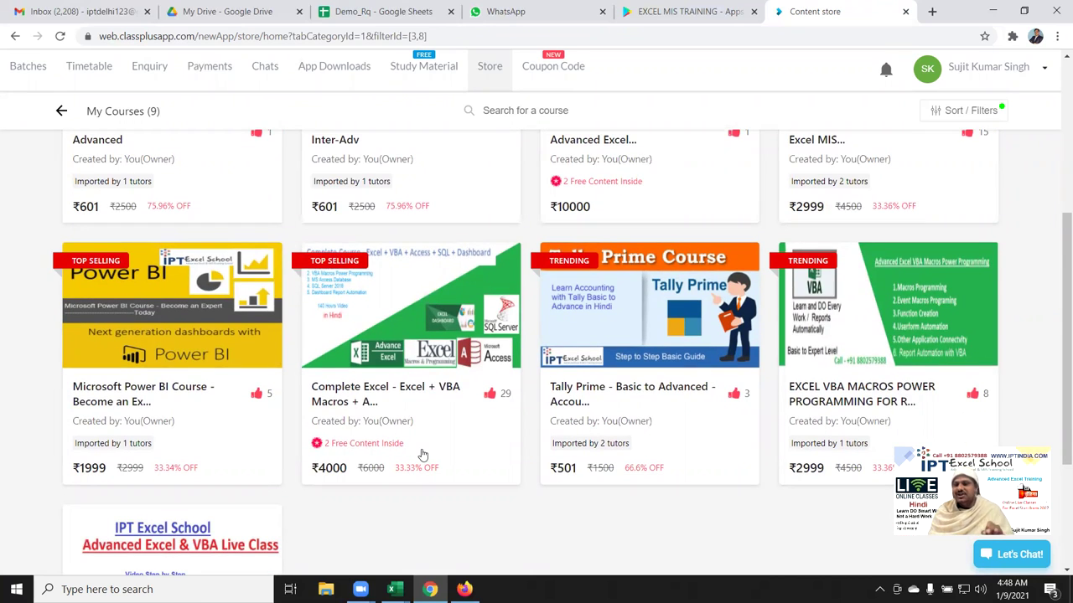
{"action": "scroll", "coordinate": [423, 455], "scroll_direction": "down", "scroll_amount": 2}
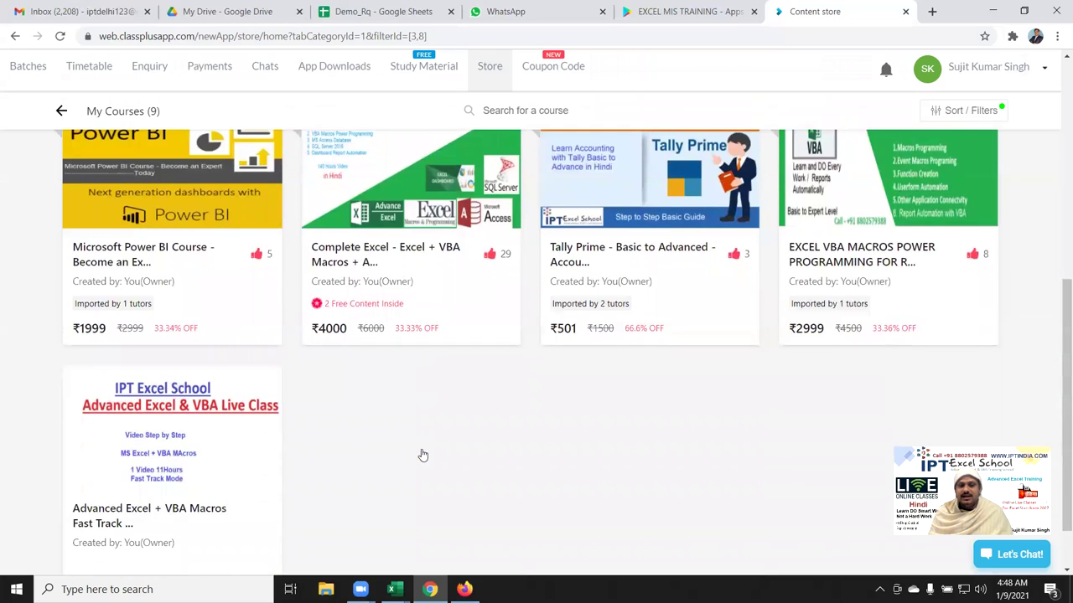
{"action": "scroll", "coordinate": [424, 455], "scroll_direction": "down", "scroll_amount": 1}
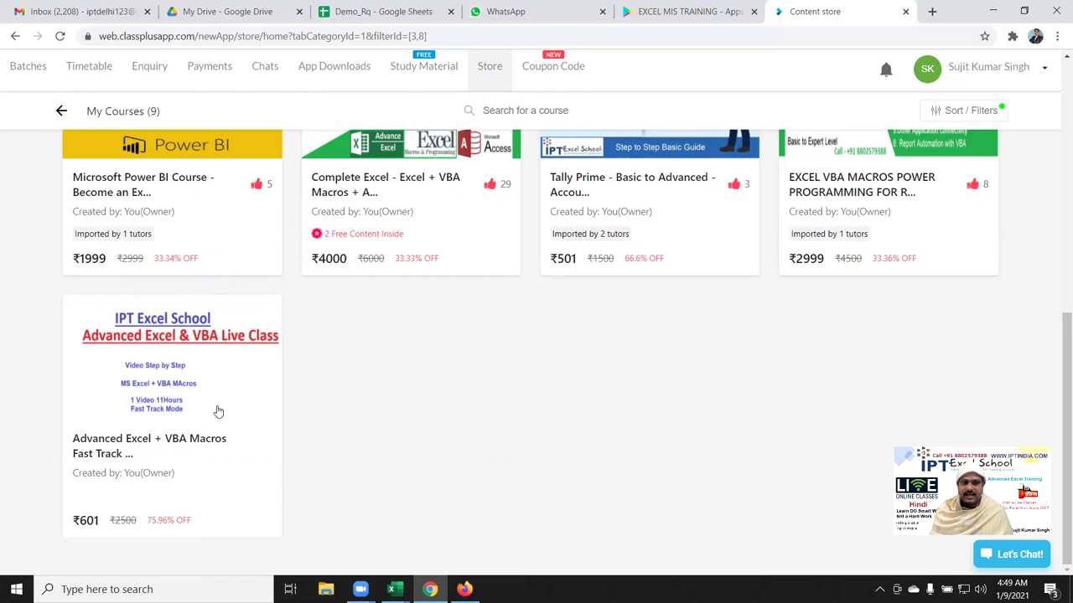
- Open the Advanced Excel + VBA Macros Fast Track course and view its two videos under Content
{"action": "left_click", "coordinate": [217, 411]}
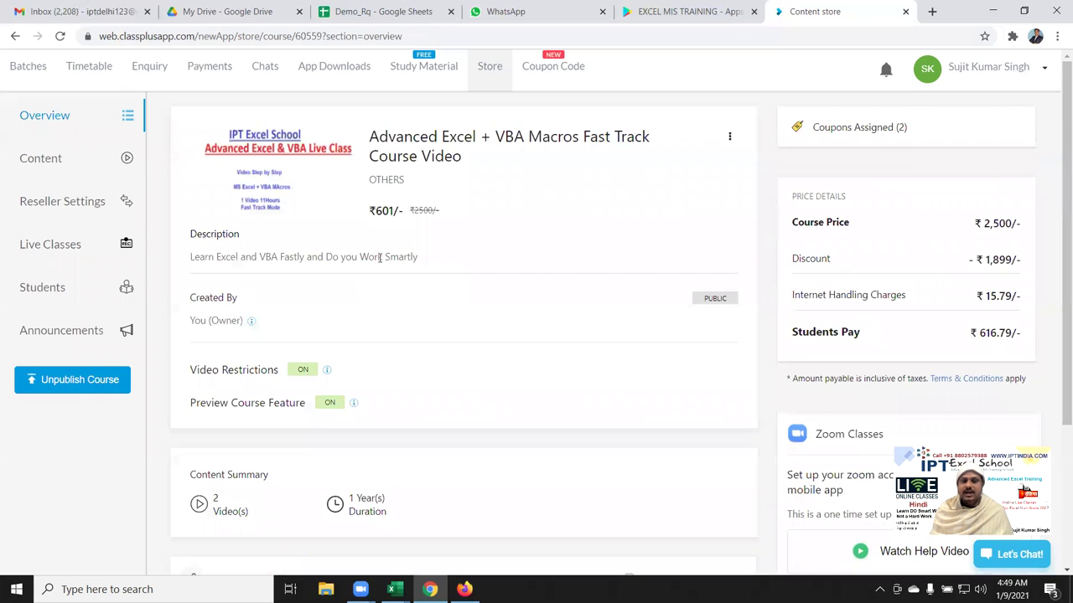
{"action": "scroll", "coordinate": [381, 302], "scroll_direction": "down", "scroll_amount": 2}
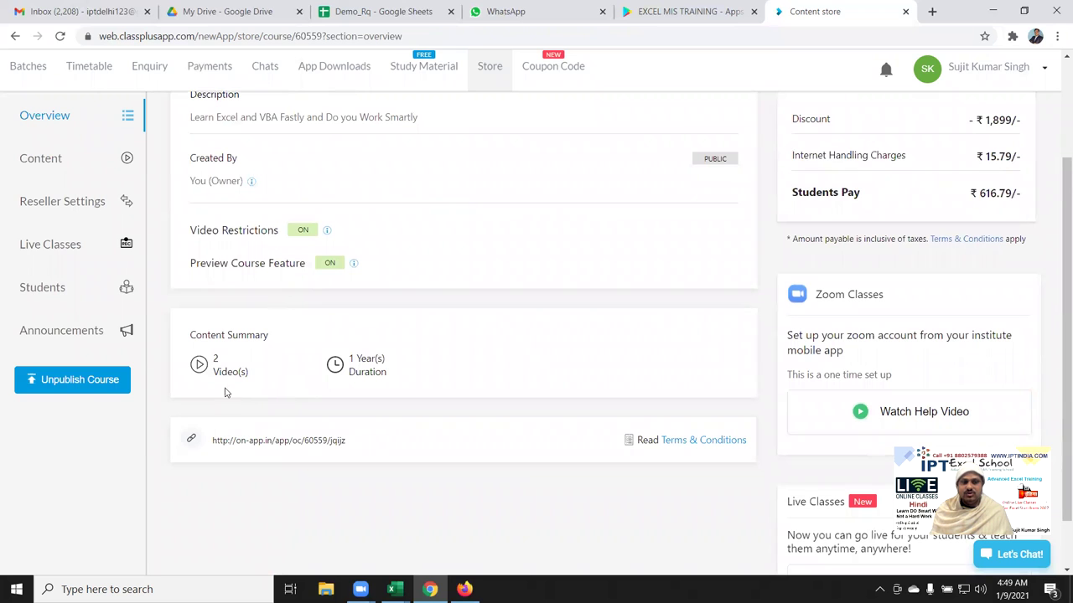
{"action": "scroll", "coordinate": [263, 348], "scroll_direction": "up", "scroll_amount": 2}
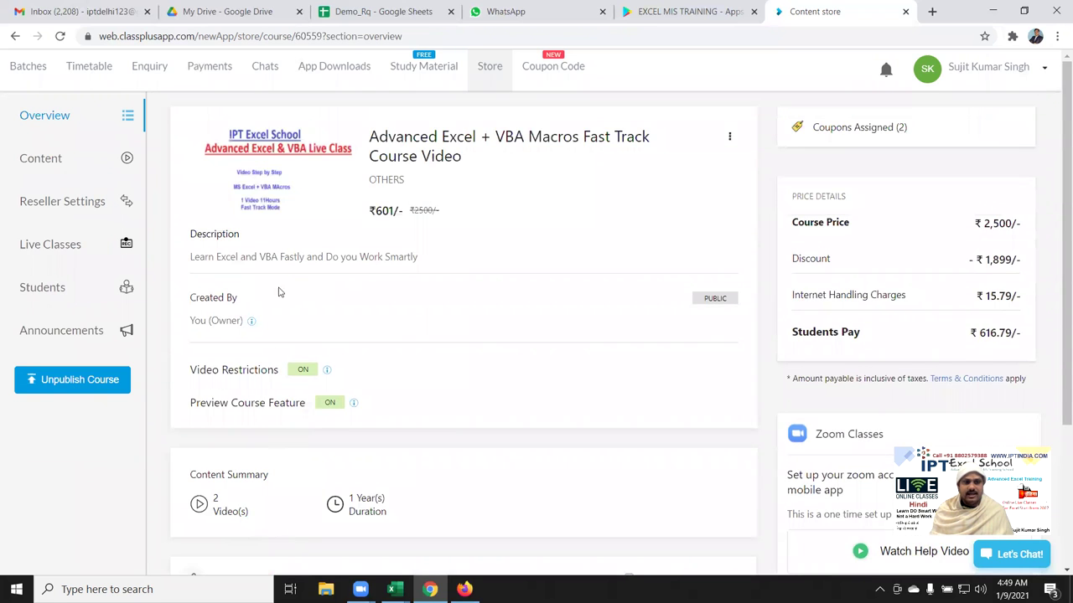
{"action": "scroll", "coordinate": [277, 293], "scroll_direction": "down", "scroll_amount": 3}
{"action": "left_click", "coordinate": [82, 172]}
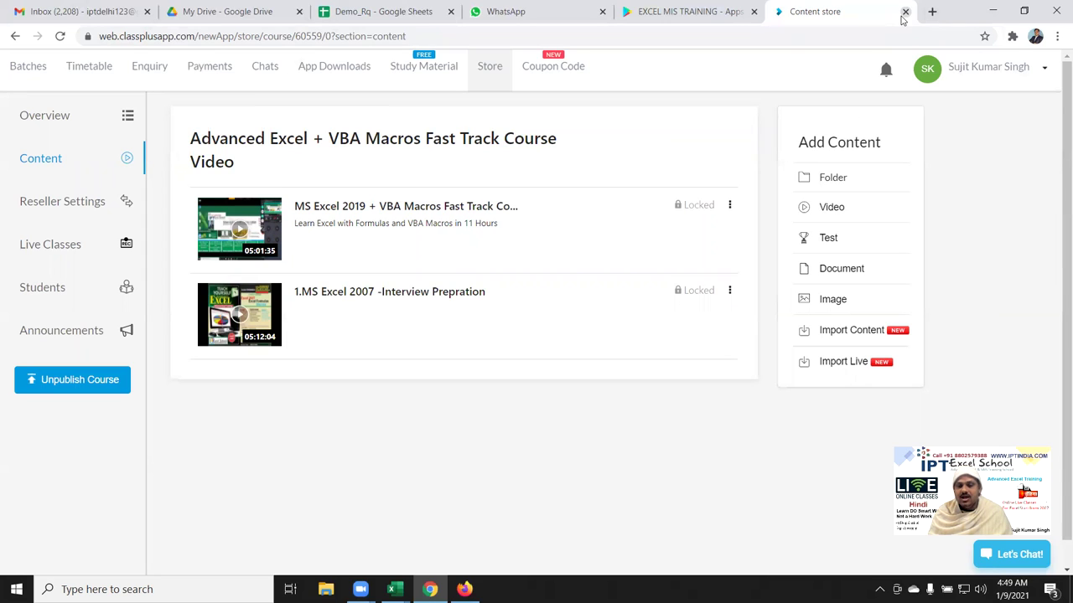
{"action": "left_click", "coordinate": [980, 15]}
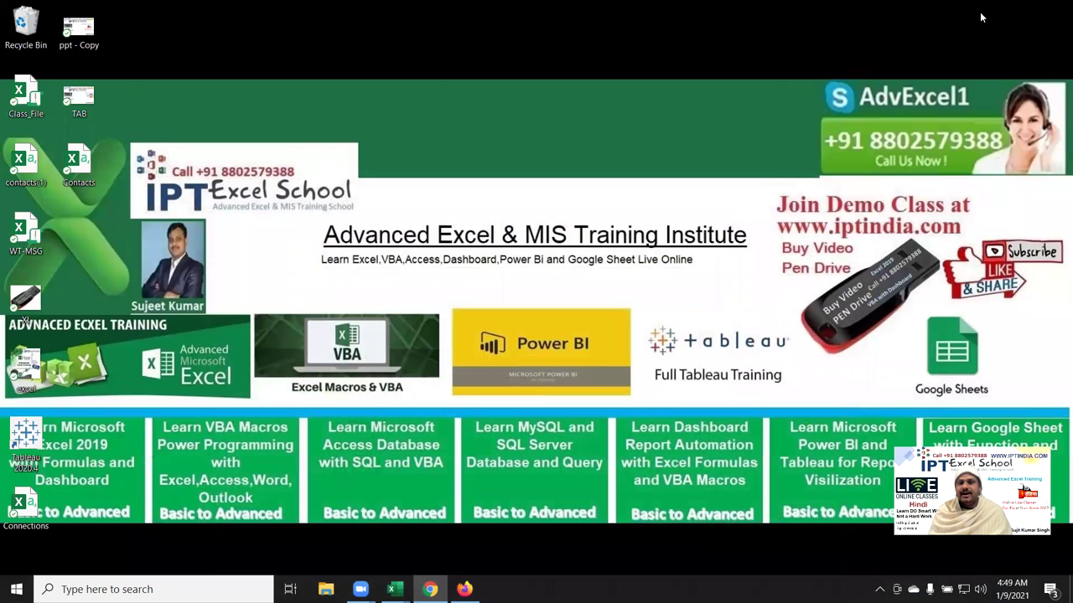